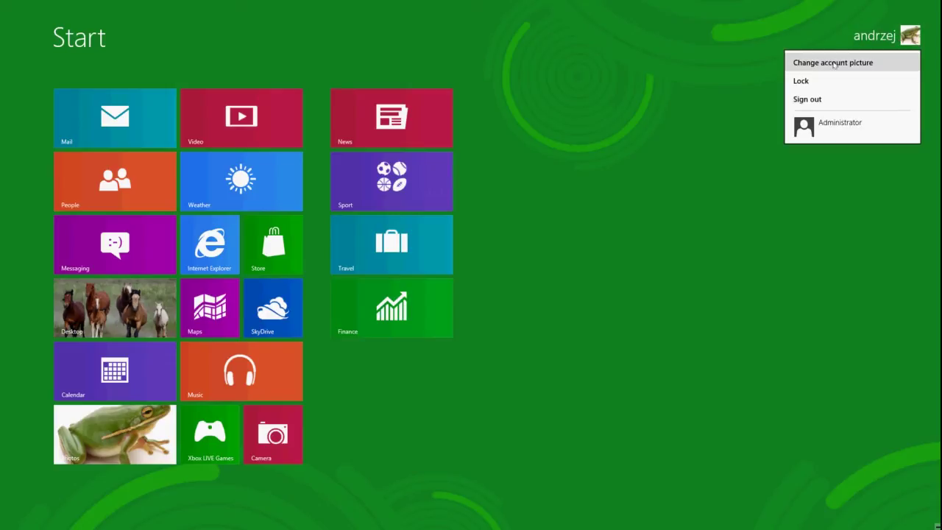
Switch to Internet Explorer, return to the Google Images results and search for "ziemia" at medium image size.
click(523, 223)
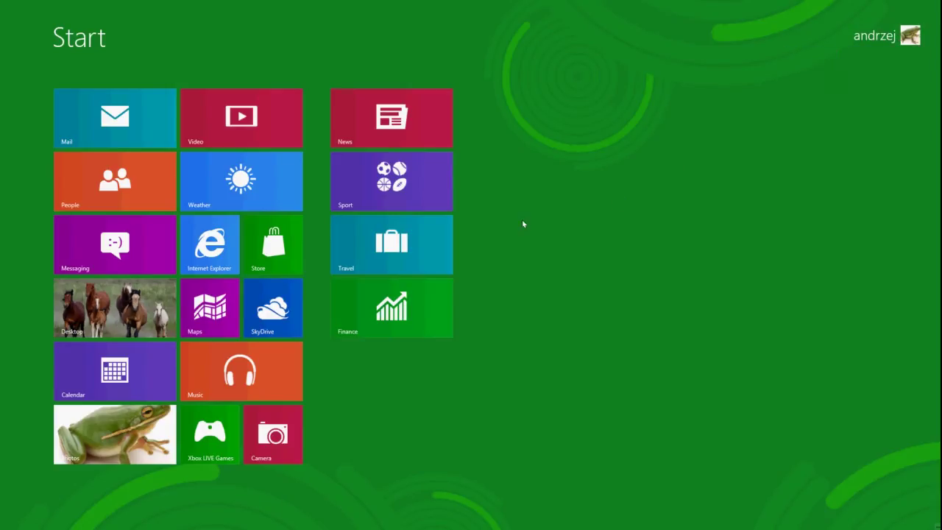
click(210, 243)
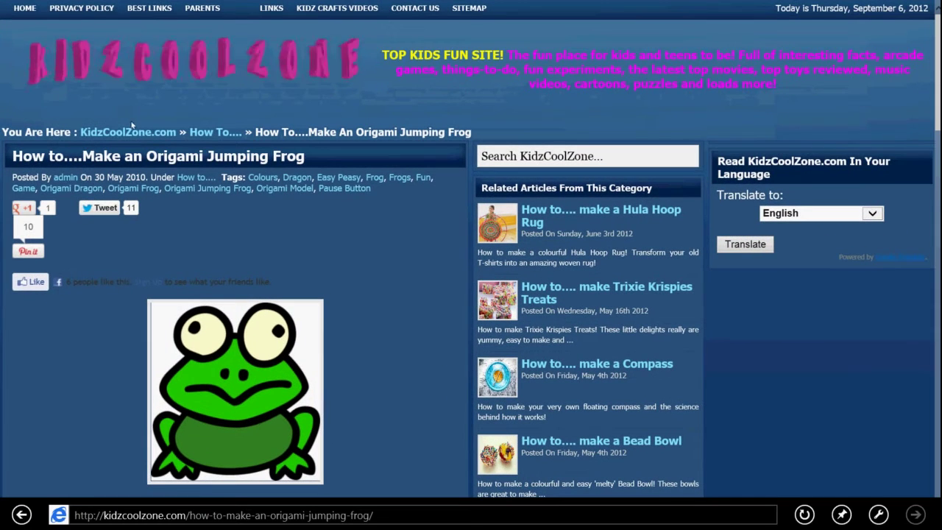
click(23, 514)
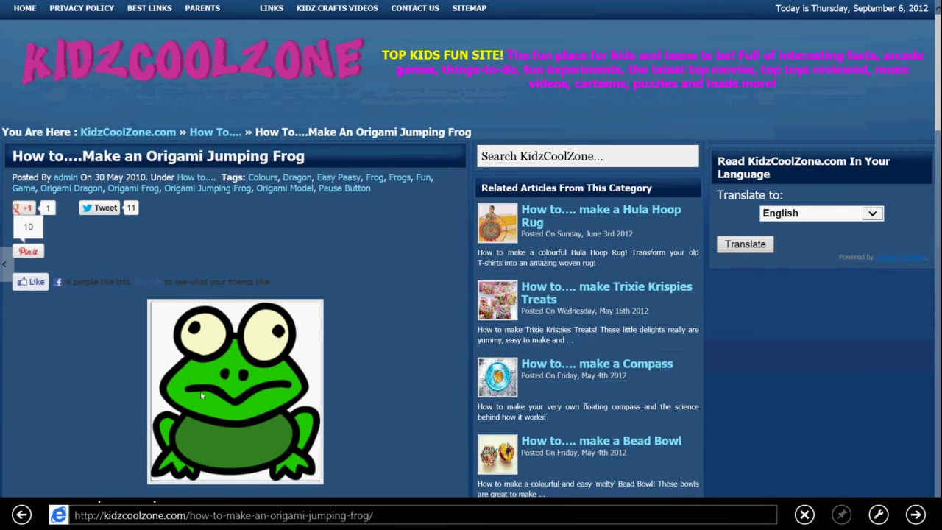
double_click(203, 46)
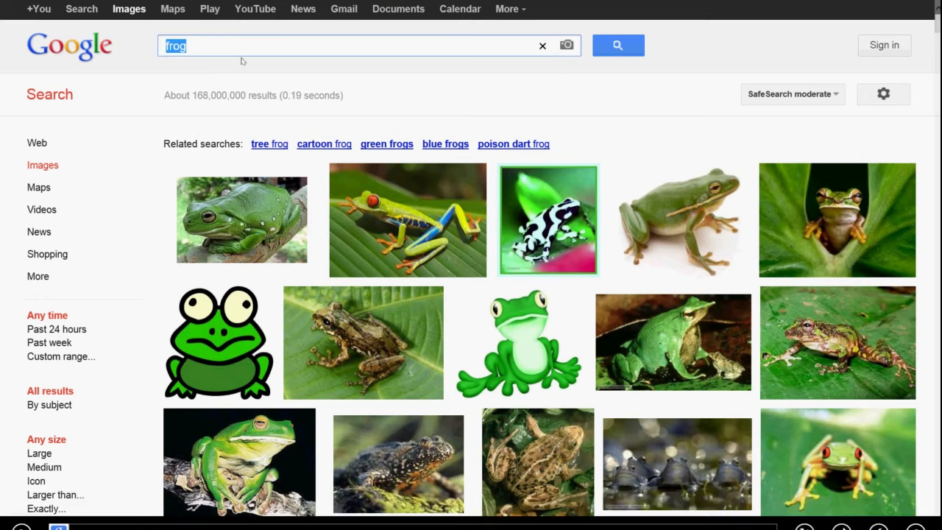
text(ziemia)
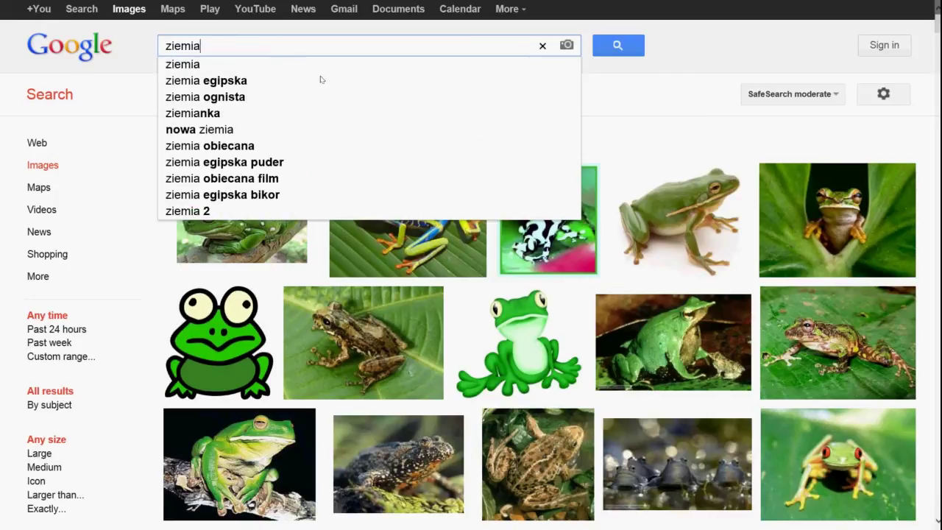
key(Return)
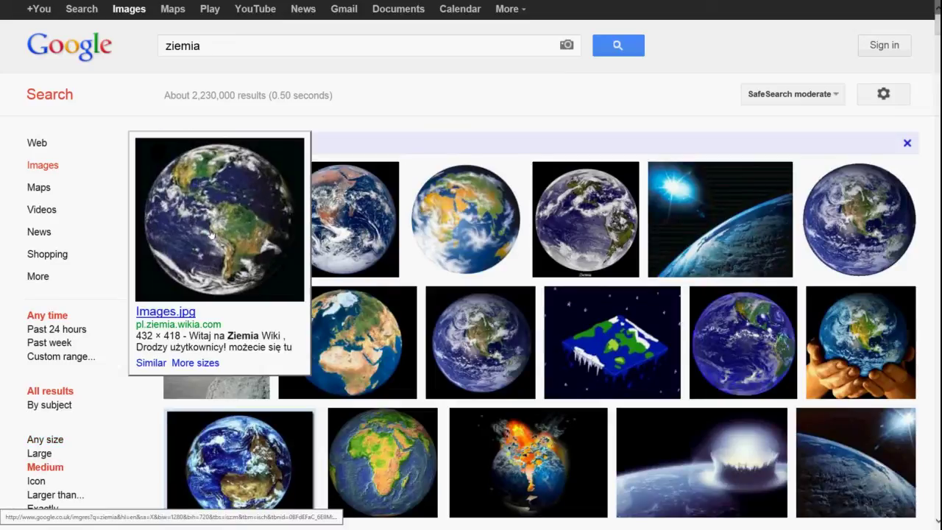
Save the 432 × 418 Earth image from pl.ziemia.wikia.com to the picture library and close its preview.
click(211, 234)
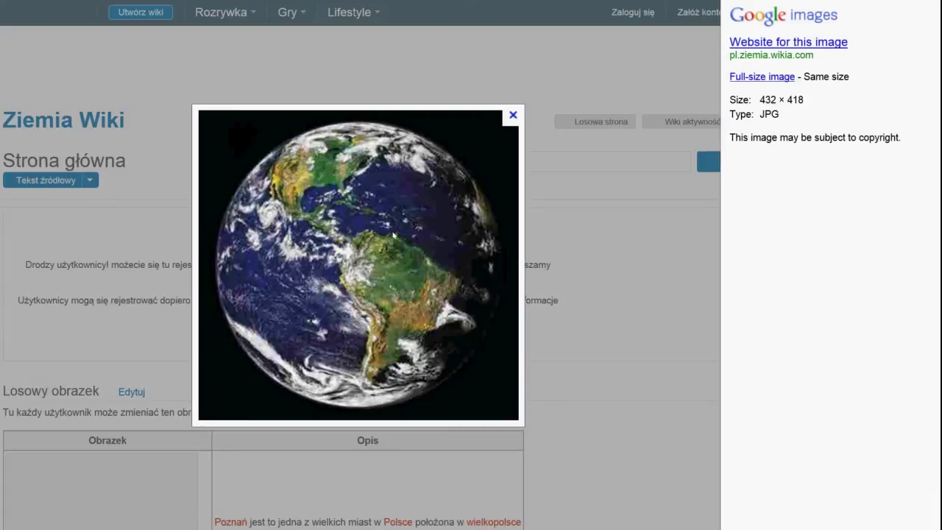
right_click(393, 234)
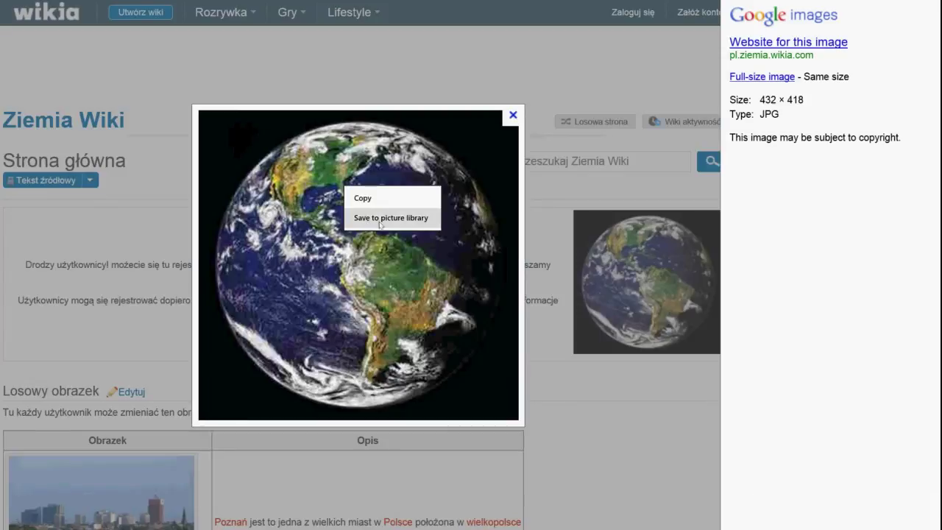
click(364, 218)
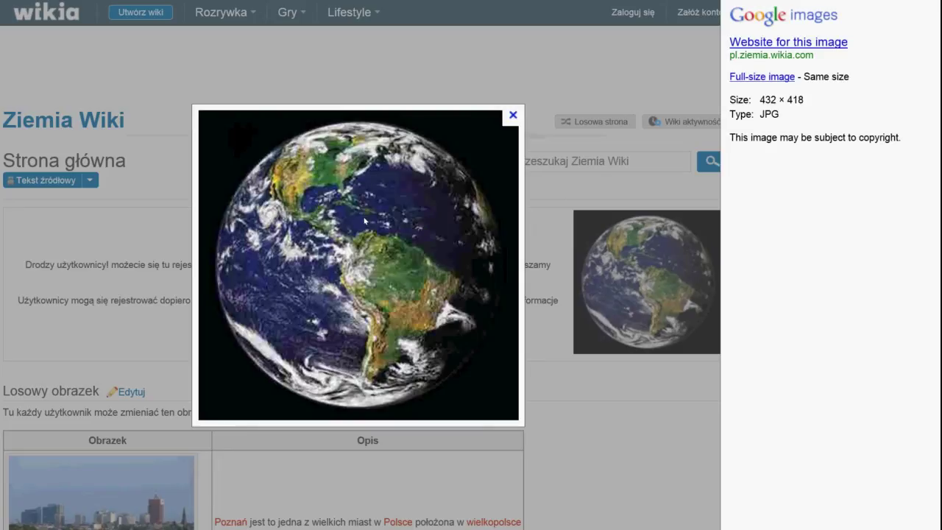
click(513, 115)
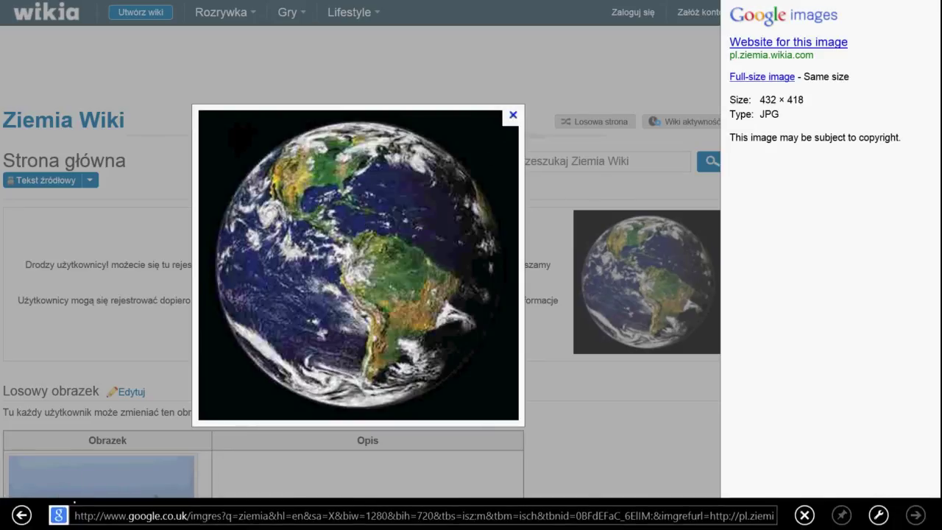
Switch to the Photos app, view the saved Earth picture in the Pictures library and return to the Start screen.
key(super)
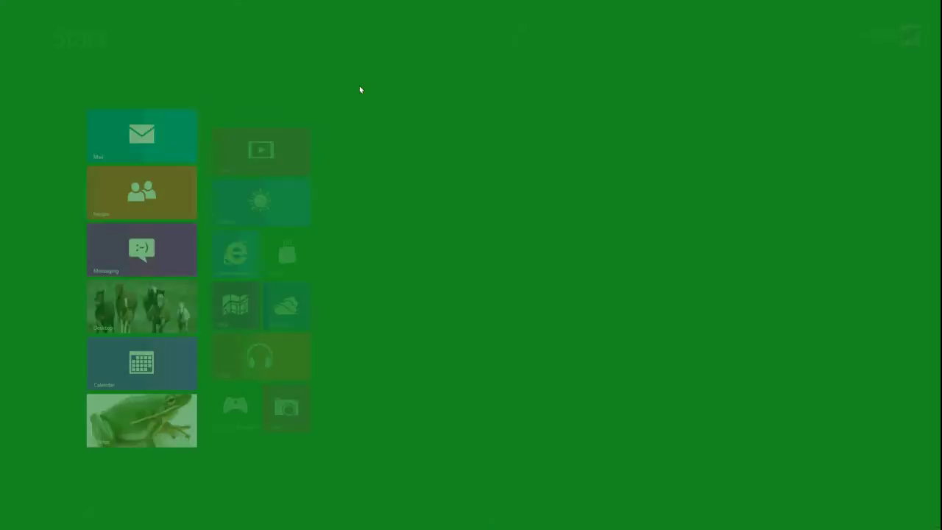
click(108, 441)
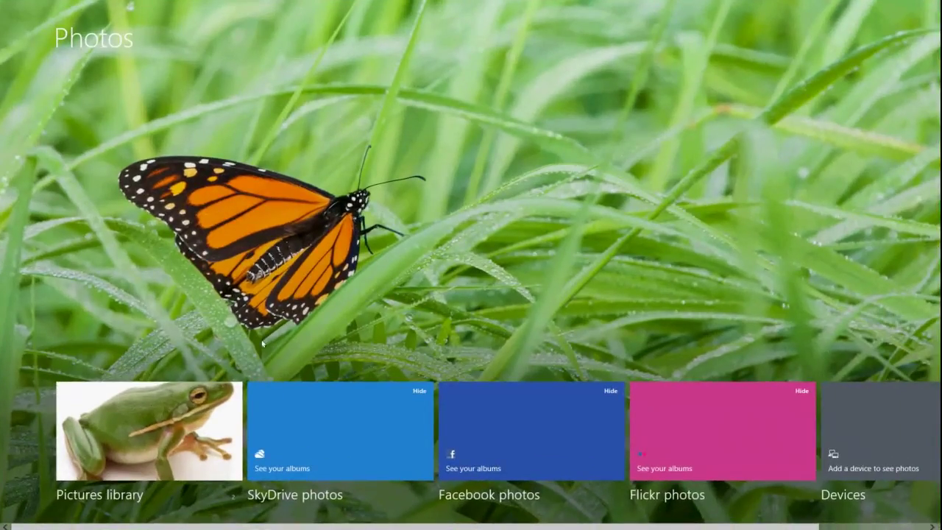
click(174, 435)
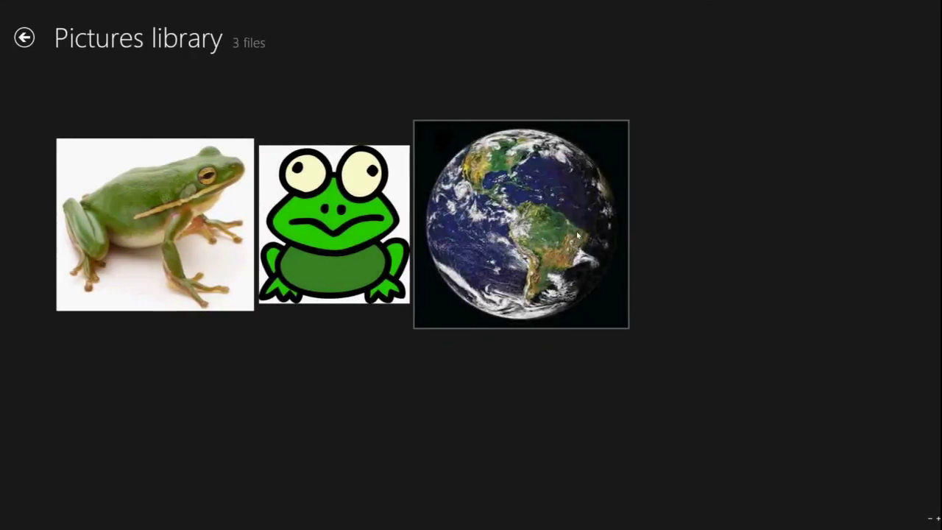
click(486, 264)
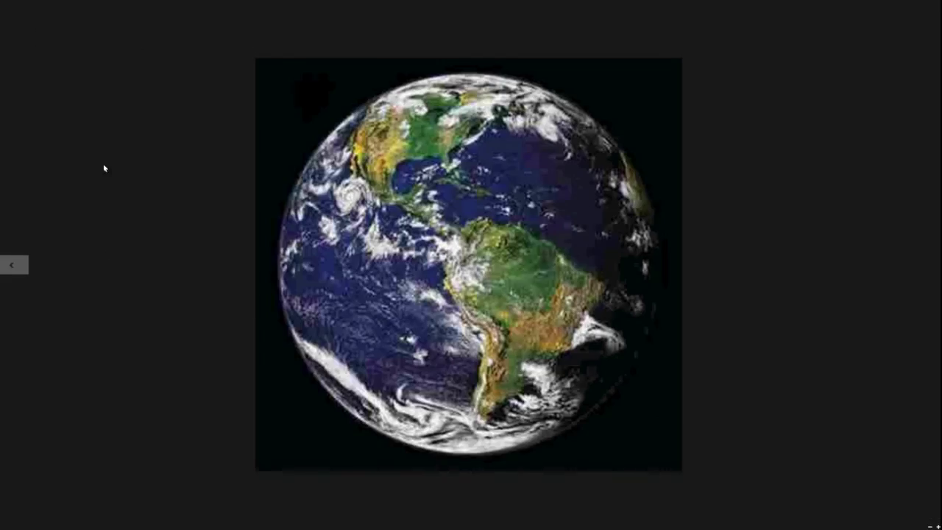
key(BackSpace)
key(super)
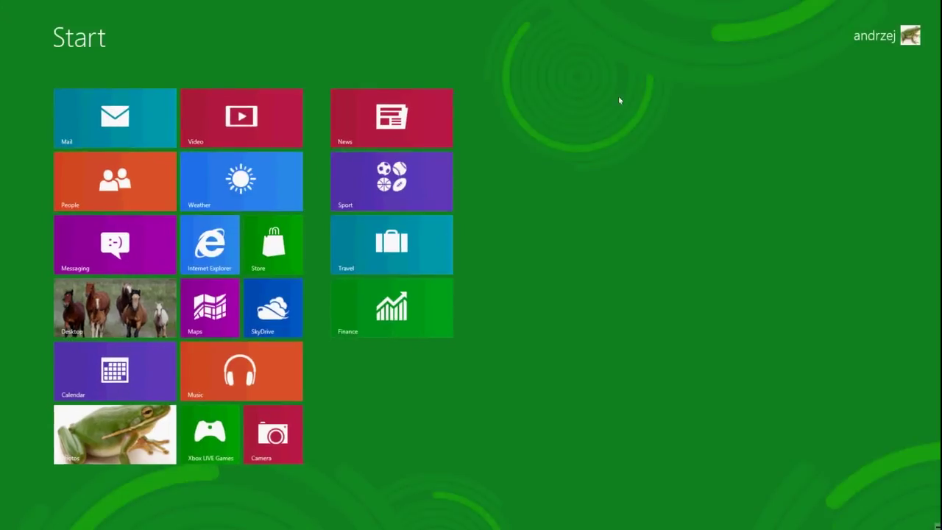
Change the account picture to the Earth image from the Pictures folder.
click(882, 43)
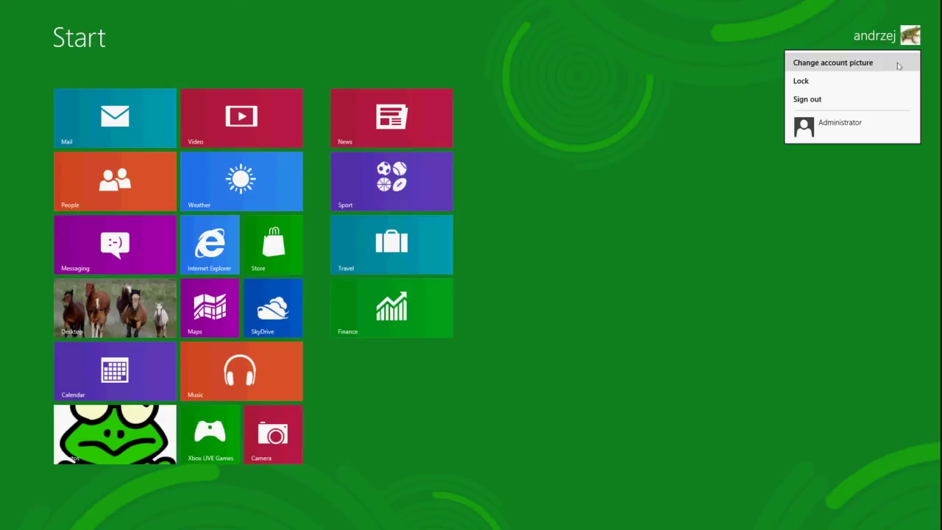
click(834, 64)
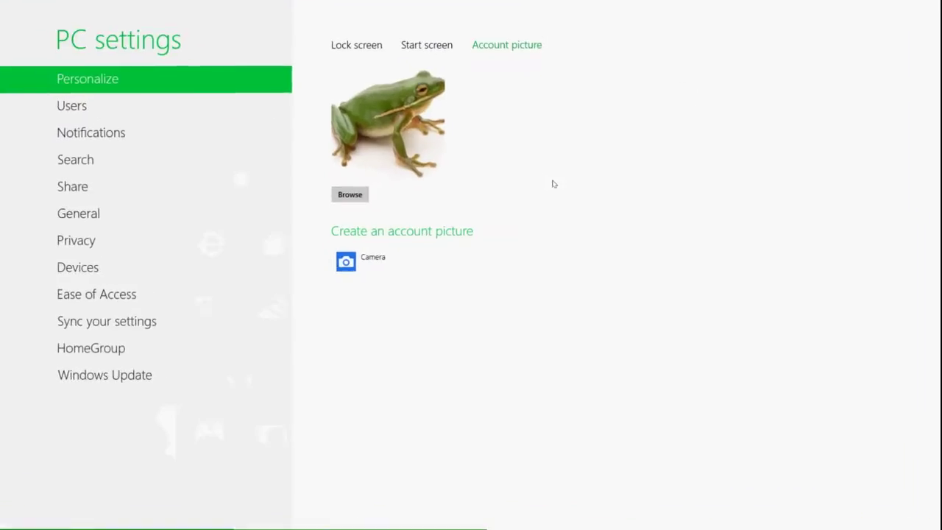
click(342, 194)
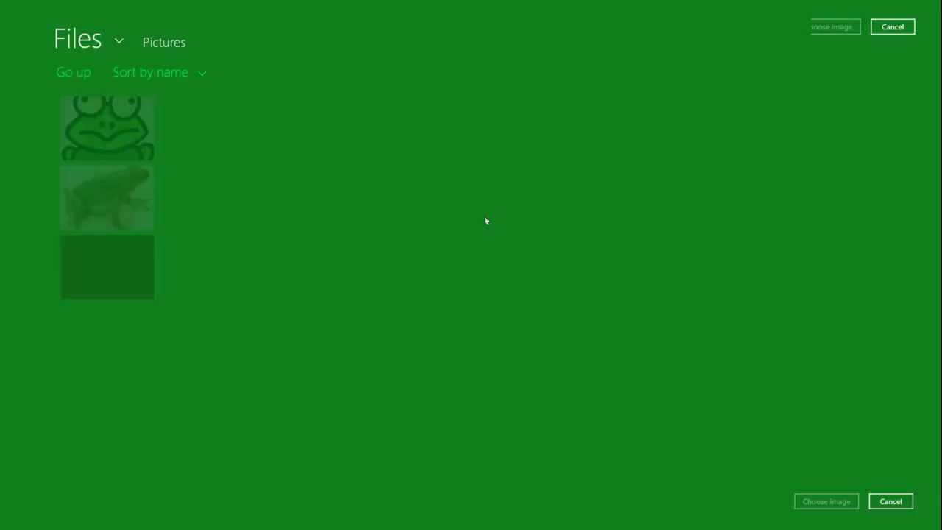
click(92, 270)
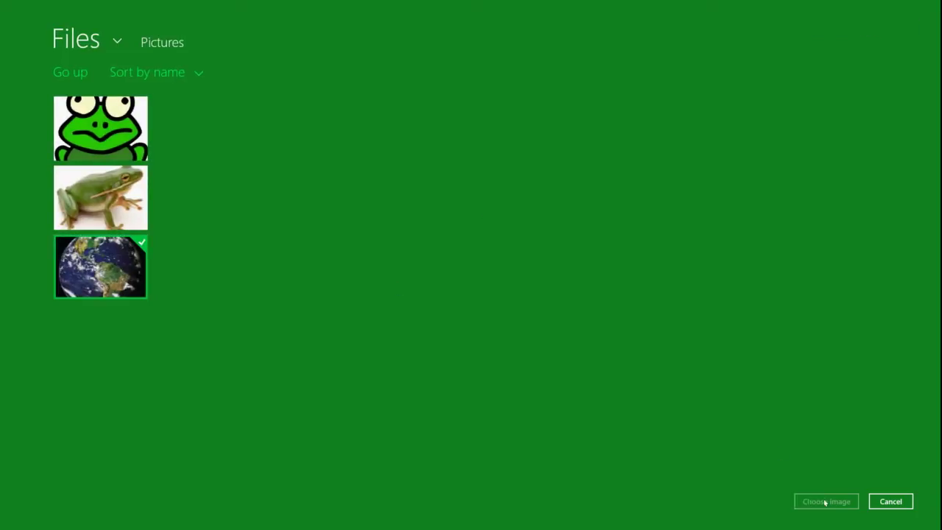
click(816, 501)
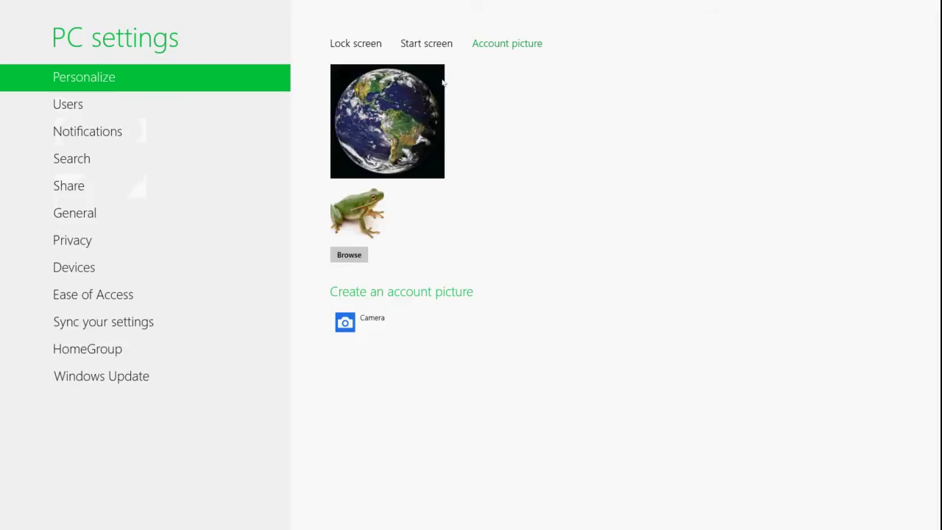
Try several of the supplied lock screen pictures and keep the one of a road leading to snowy mountains.
click(365, 40)
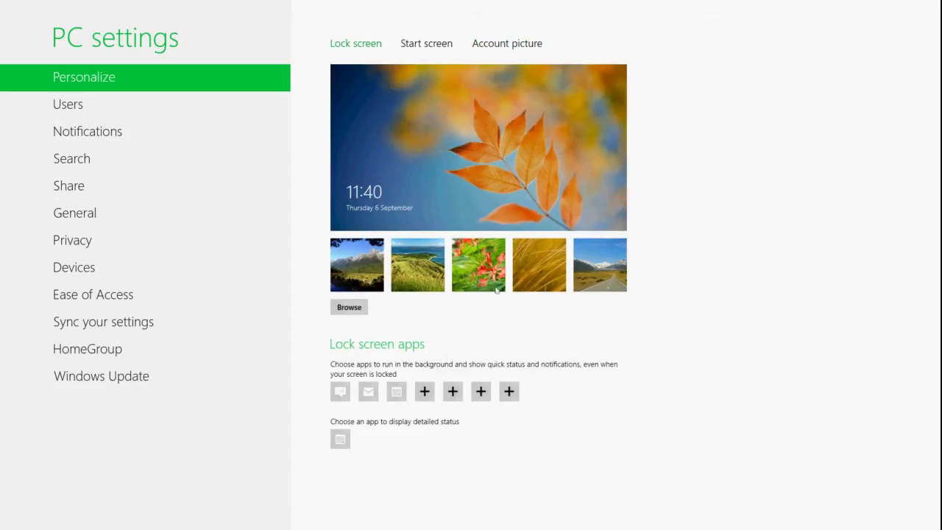
click(482, 264)
click(544, 262)
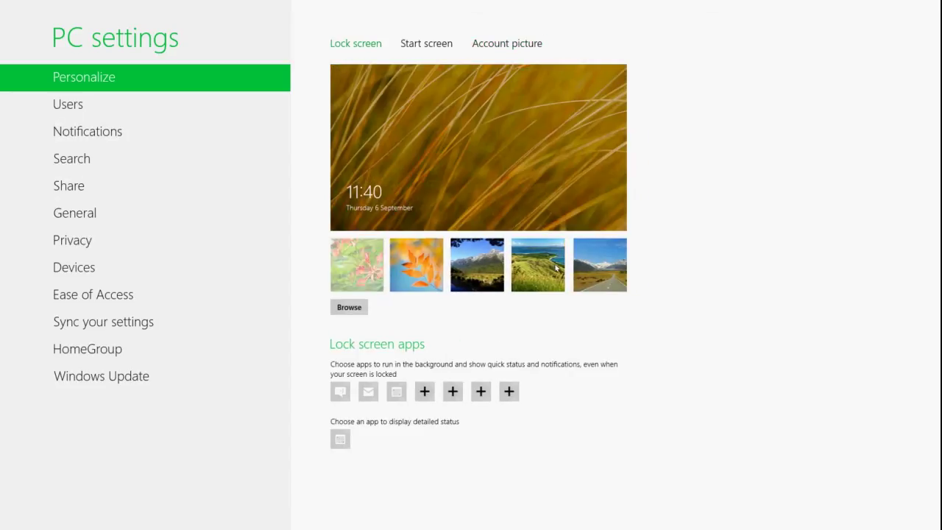
click(592, 268)
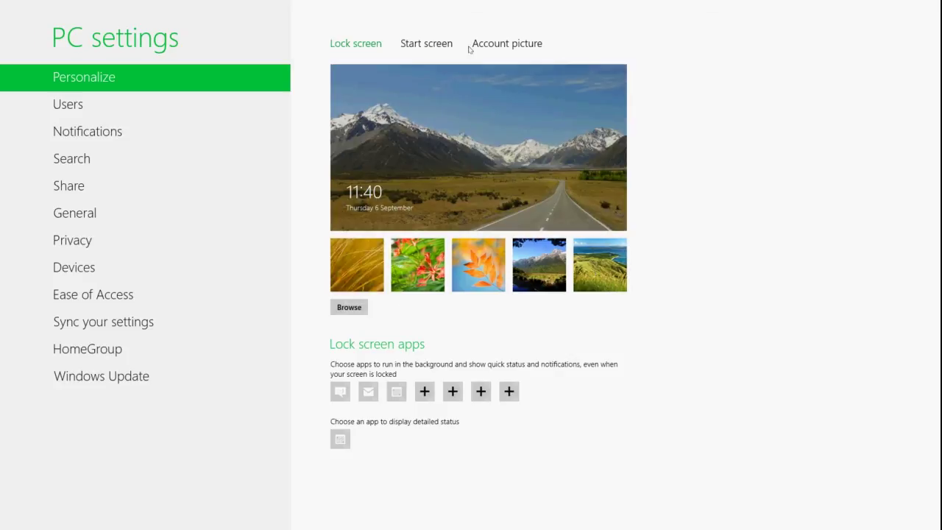
Change the Start screen colour scheme from green to light blue and return to the Start screen.
click(445, 44)
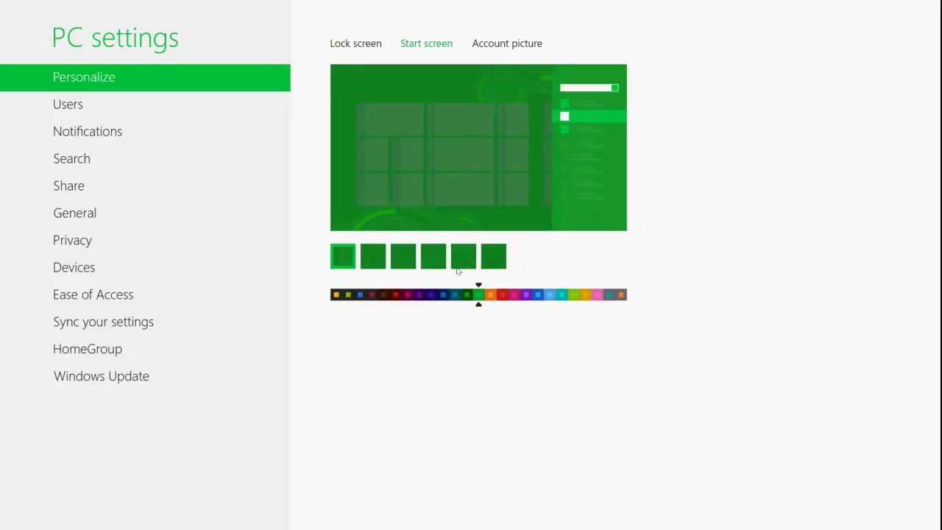
drag(478, 287, 549, 287)
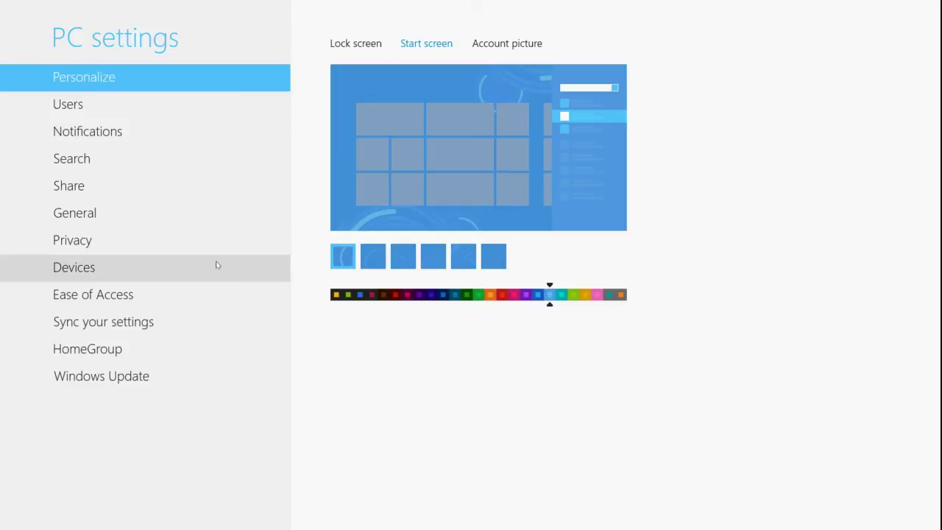
key(super)
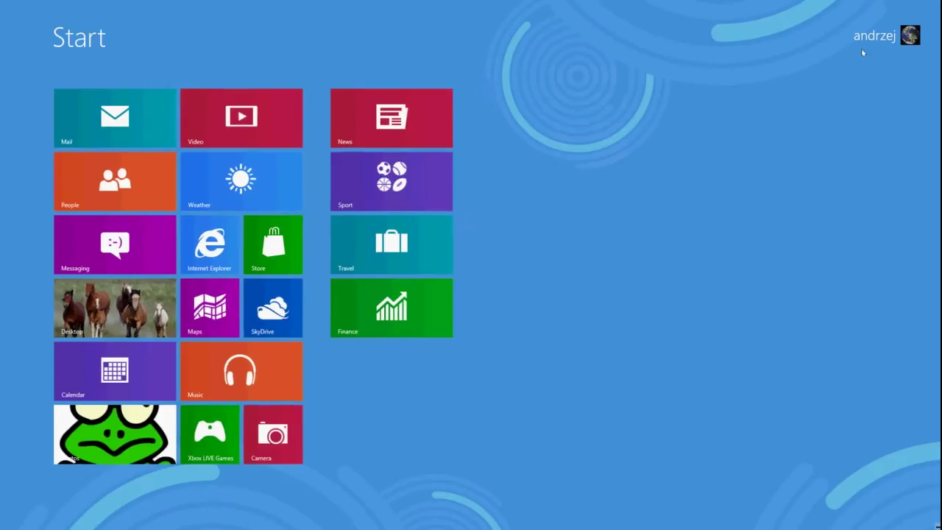
Lock the computer, dismiss the lock screen and sign back in to the same account with its password.
click(883, 35)
click(813, 79)
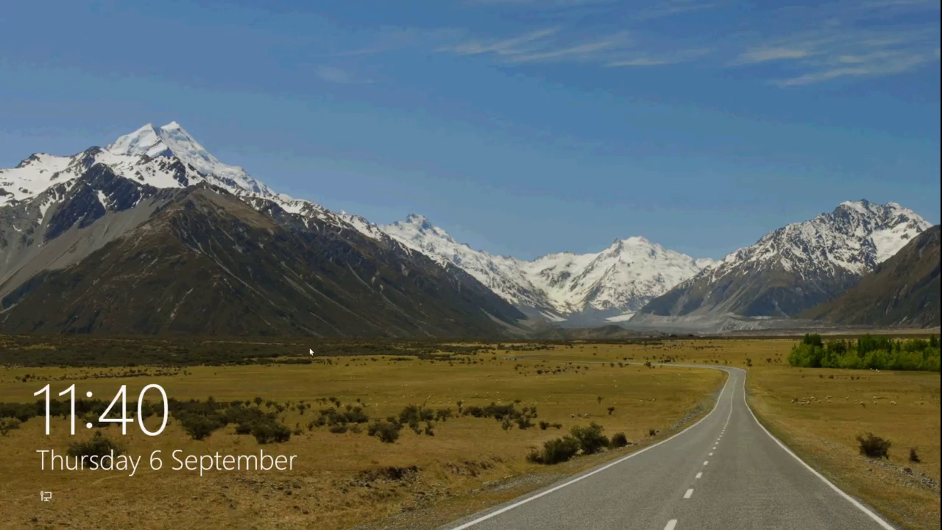
click(440, 255)
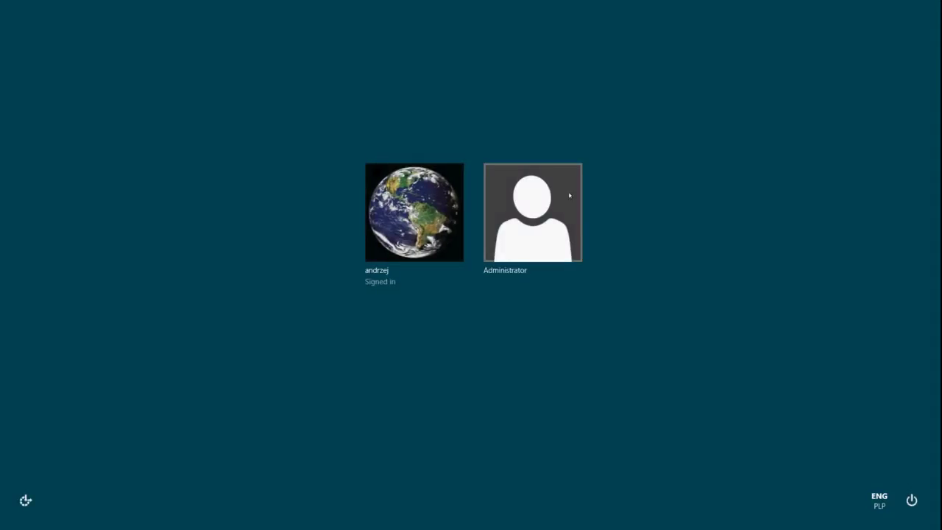
key(Return)
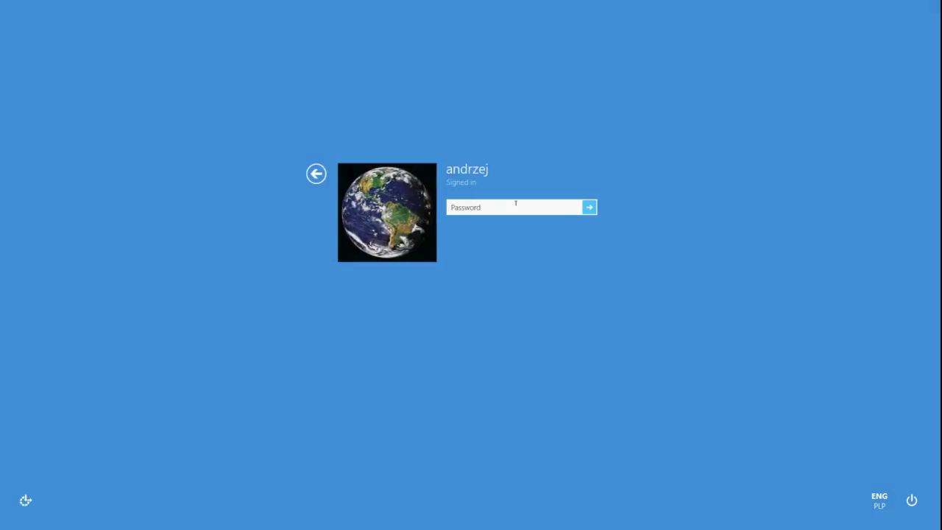
text(*********)
text(*)
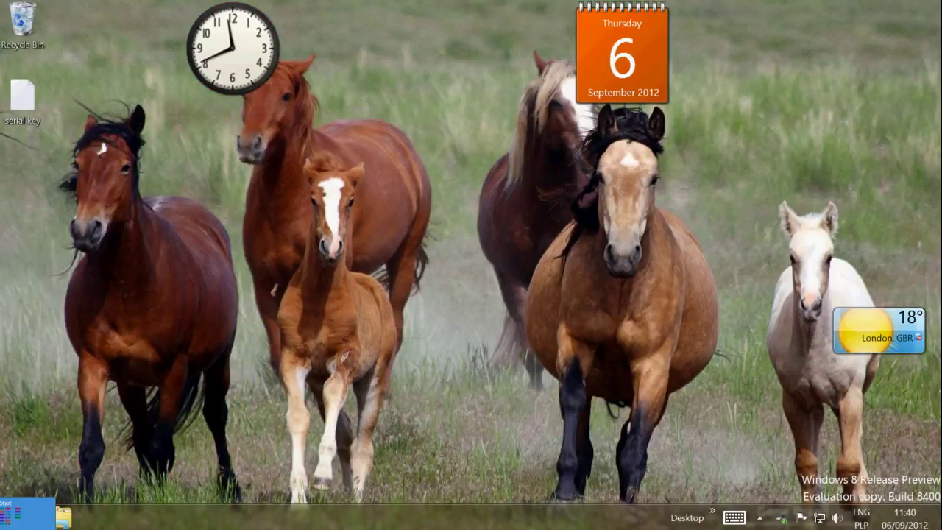
Open Task Manager from the desktop and maximize its window.
key(super+x)
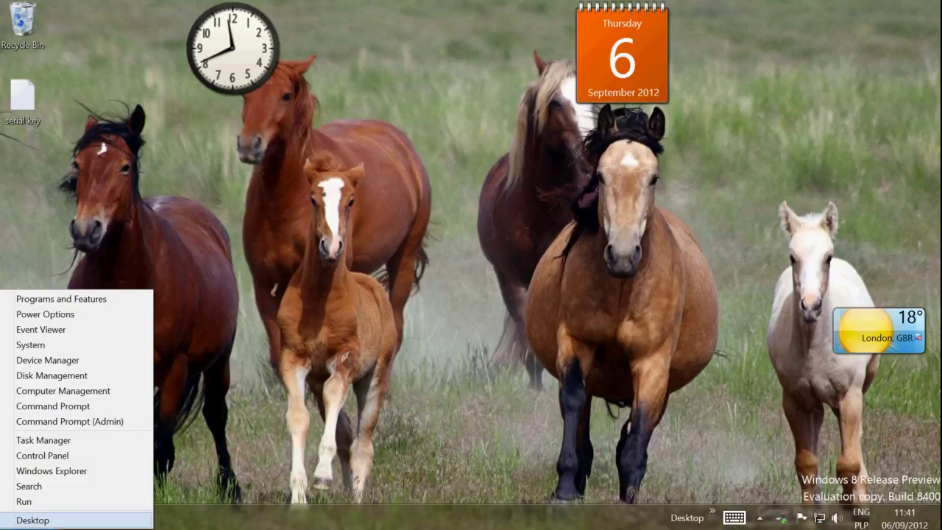
click(61, 441)
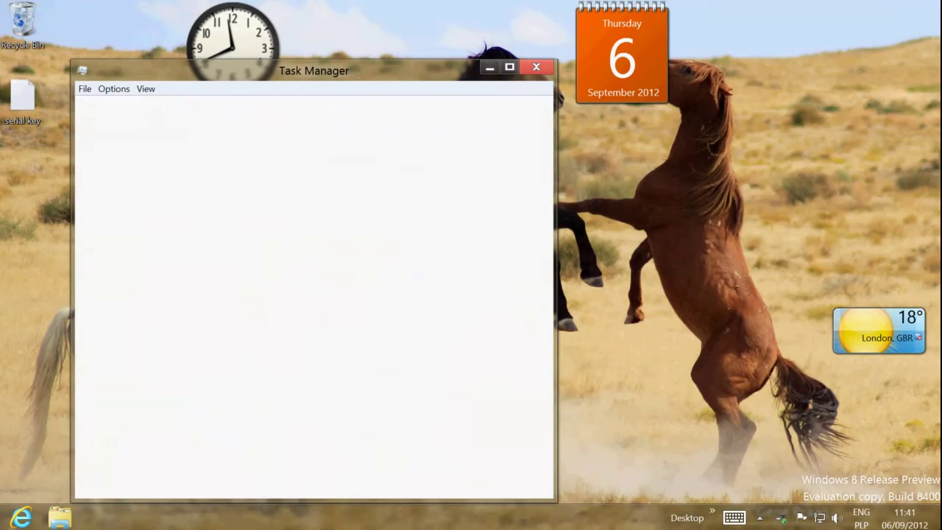
click(511, 68)
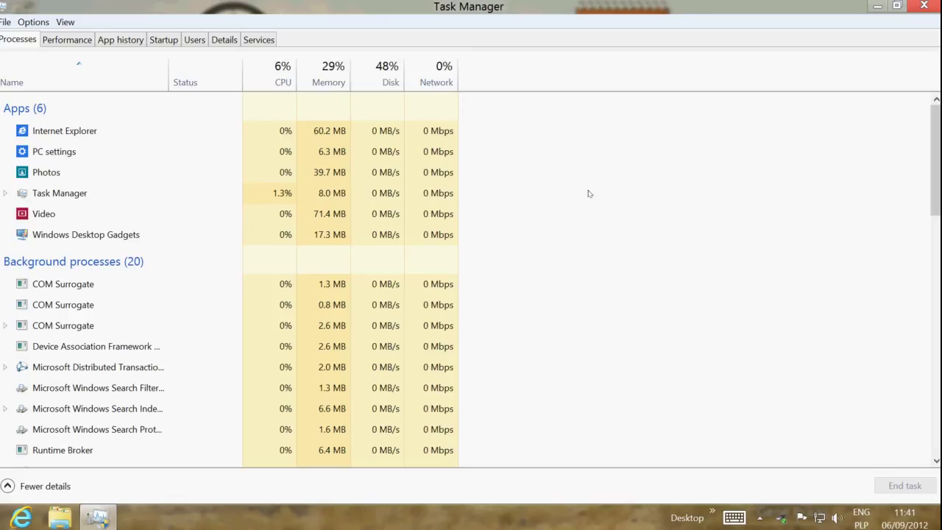
Switch Task Manager to the view with fewer details, pull it out of full size and maximize it again.
click(8, 486)
drag(269, 6, 262, 57)
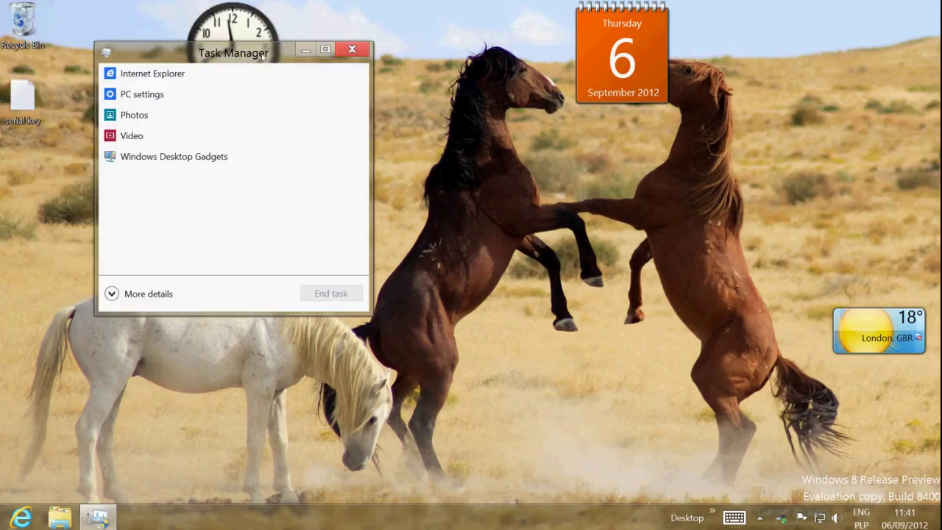
double_click(262, 56)
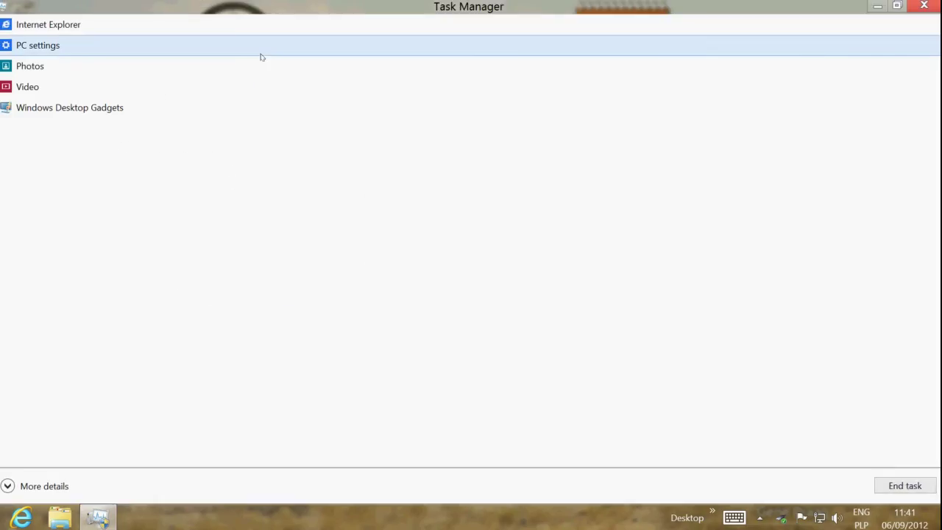
End the Photos, Video and Internet Explorer tasks in Task Manager.
click(34, 69)
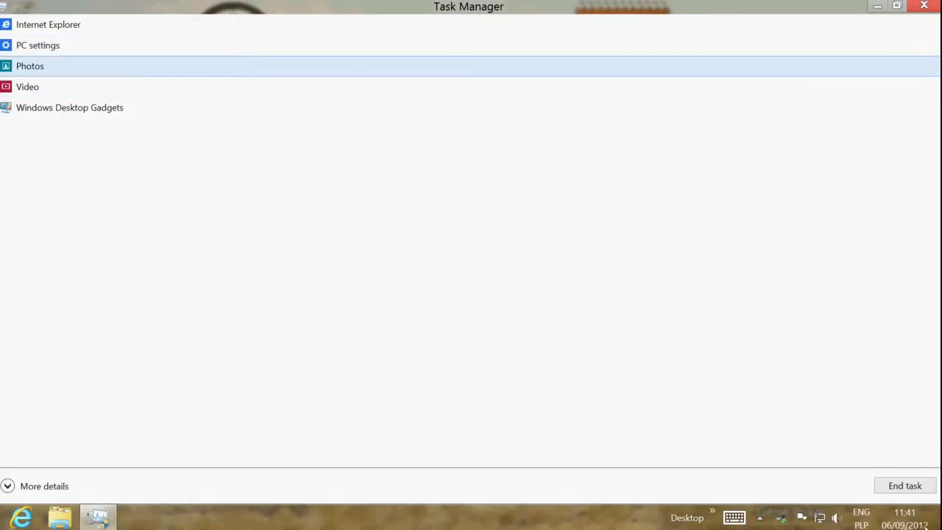
click(901, 487)
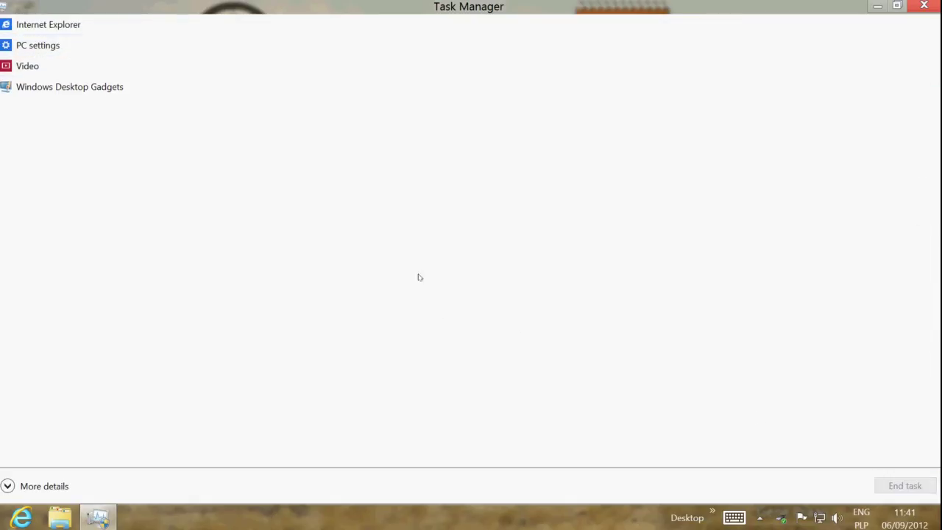
click(31, 73)
click(897, 487)
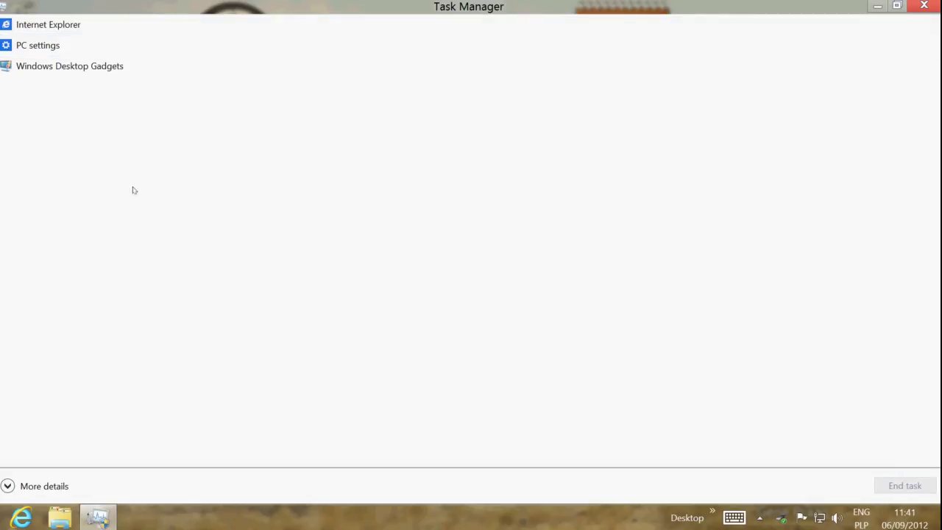
click(59, 74)
click(38, 47)
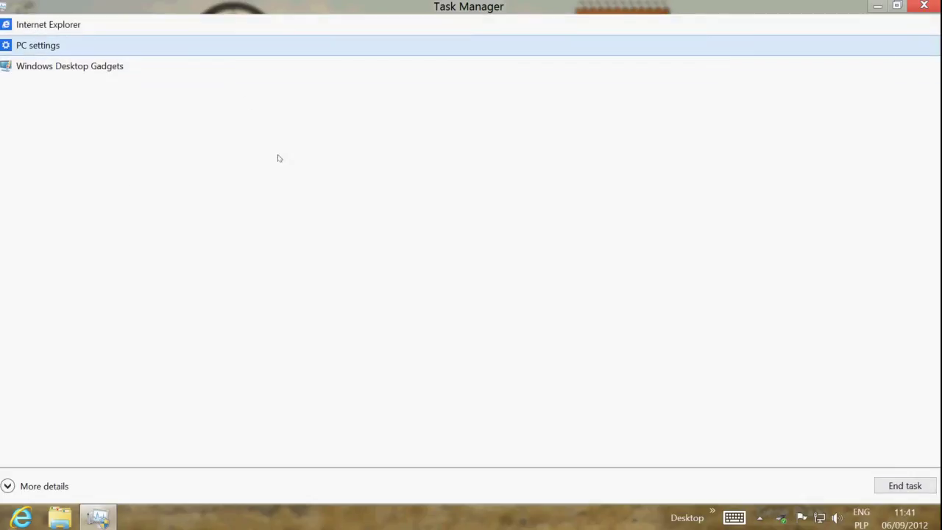
click(69, 25)
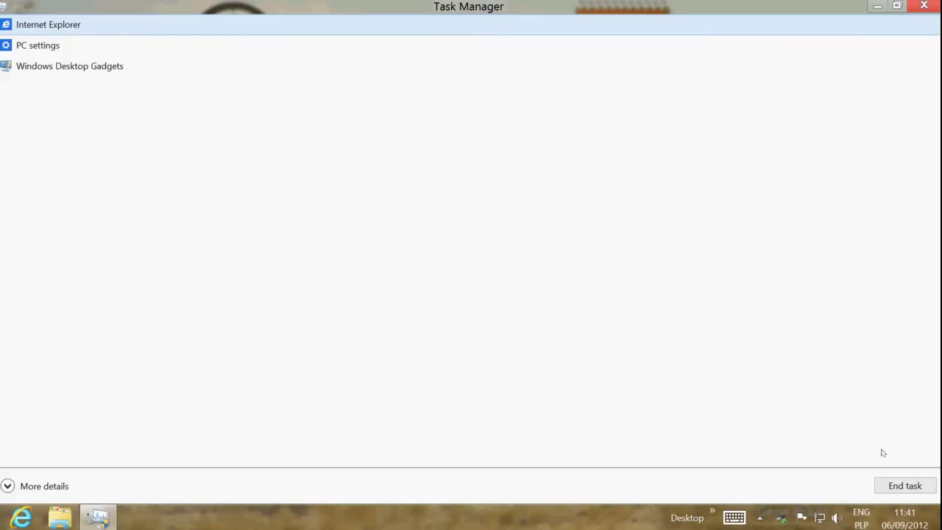
click(912, 488)
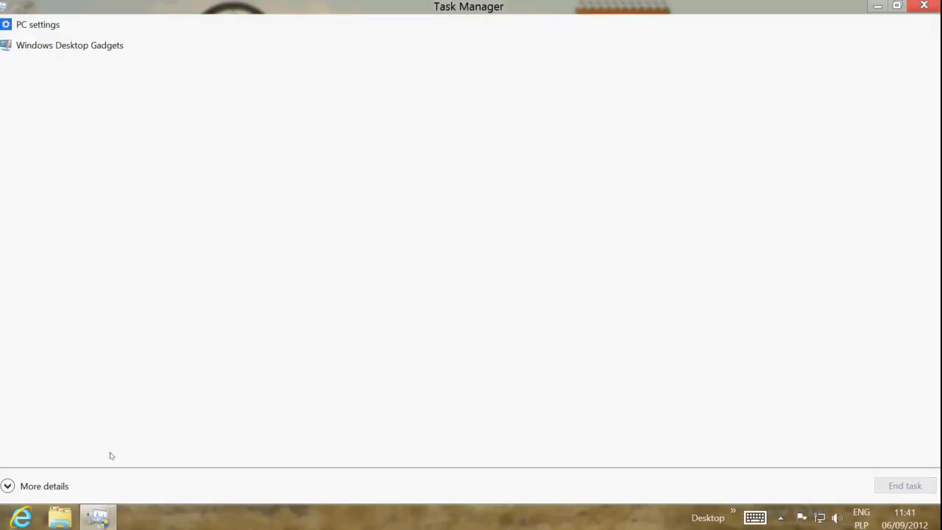
Switch Task Manager to the view with more details, maximize it and examine the resource use of the running apps.
click(38, 487)
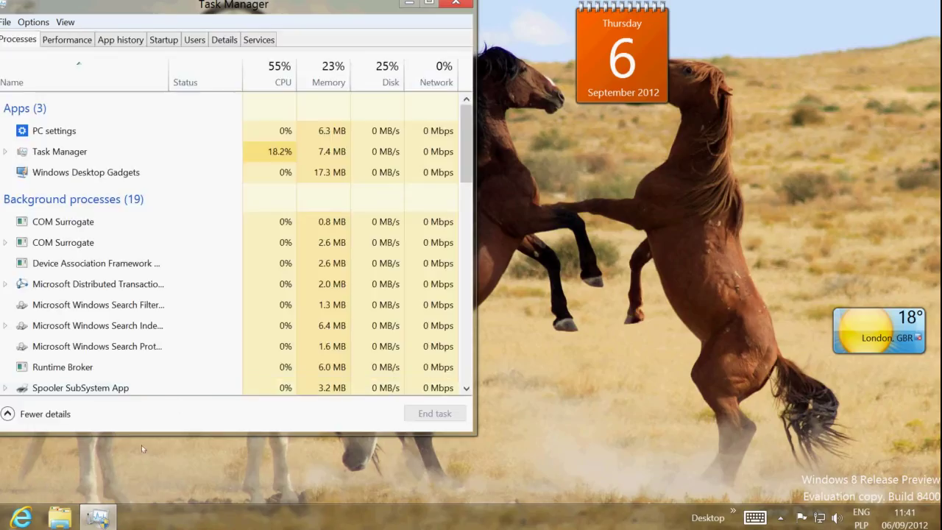
double_click(253, 8)
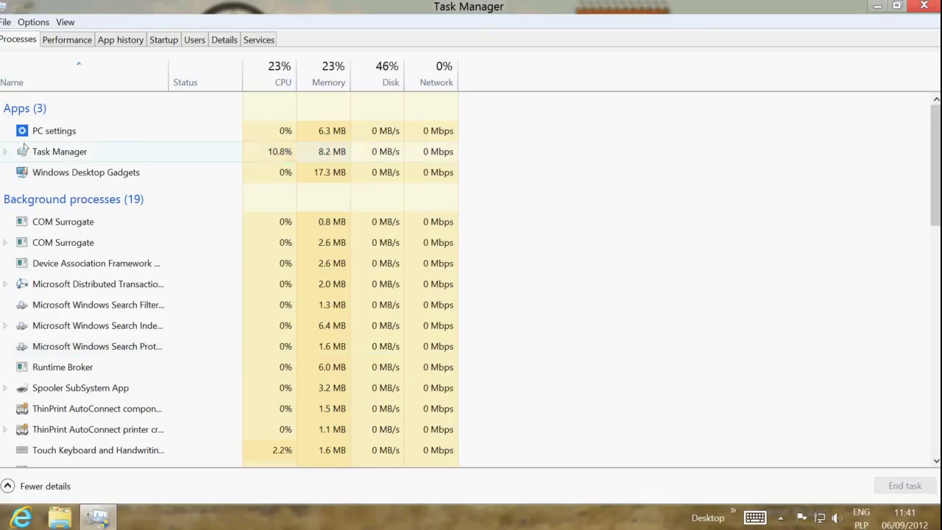
click(64, 130)
click(73, 172)
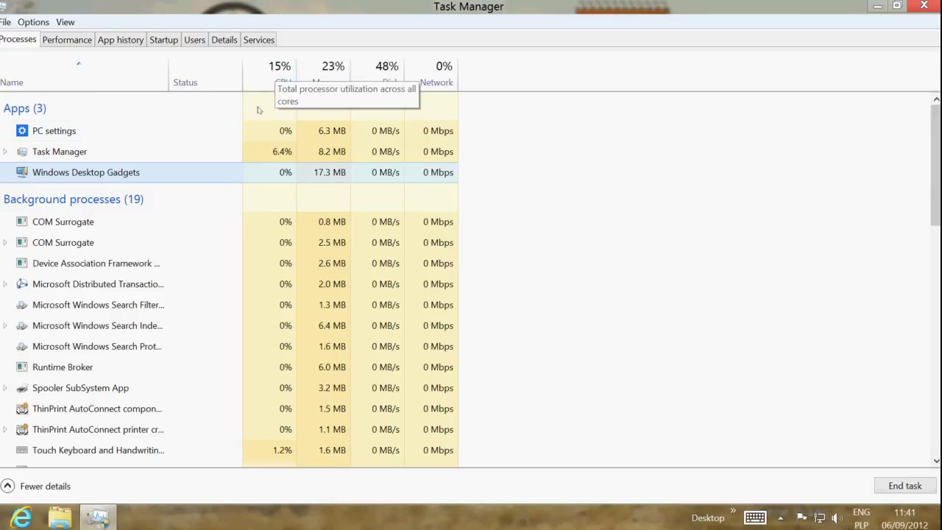
click(204, 133)
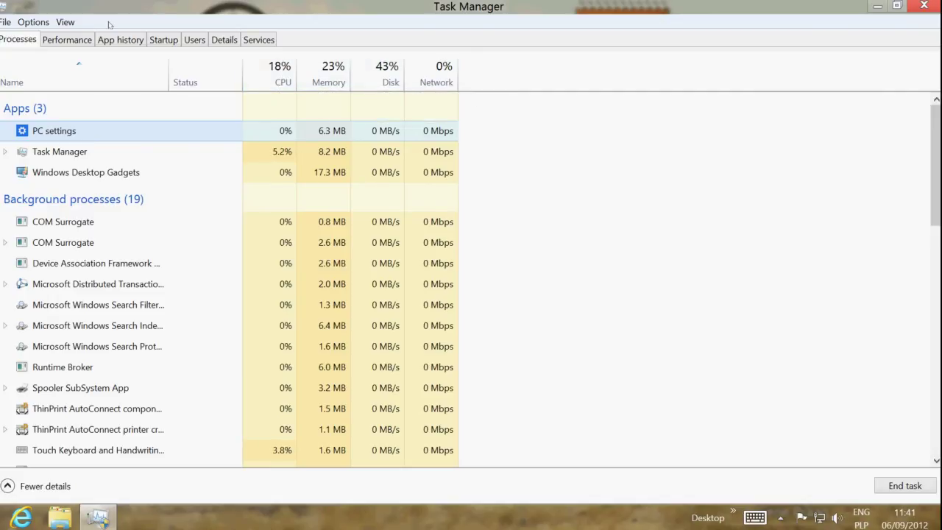
Examine the performance graphs for CPU, Memory, Disk 0, Disk 1 and Ethernet.
click(66, 39)
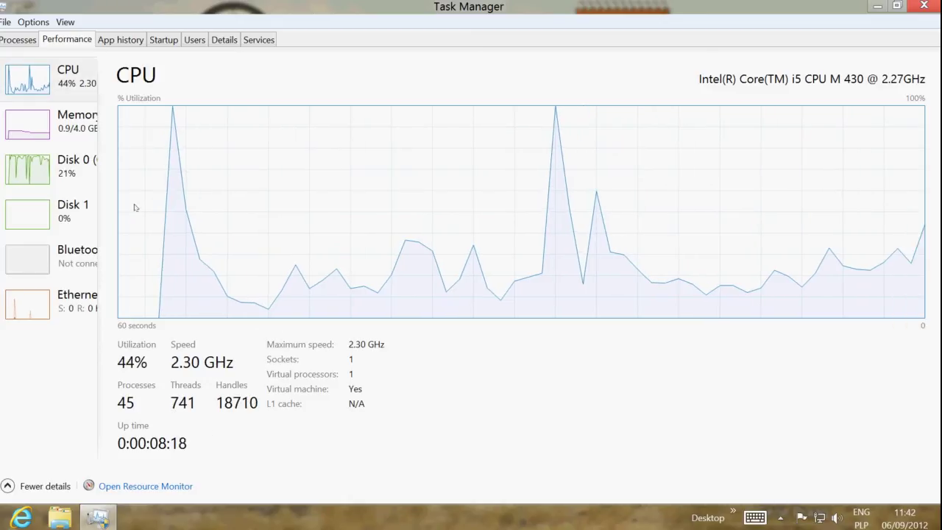
click(62, 126)
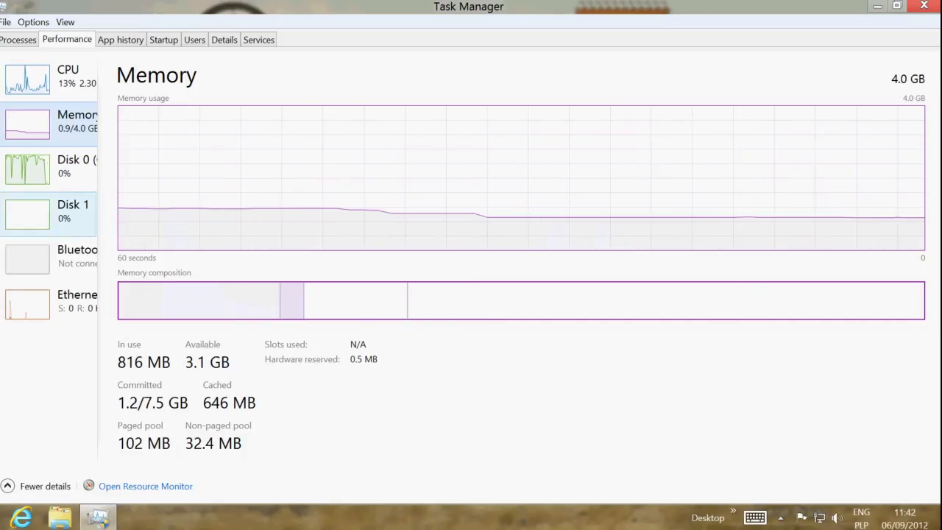
click(47, 175)
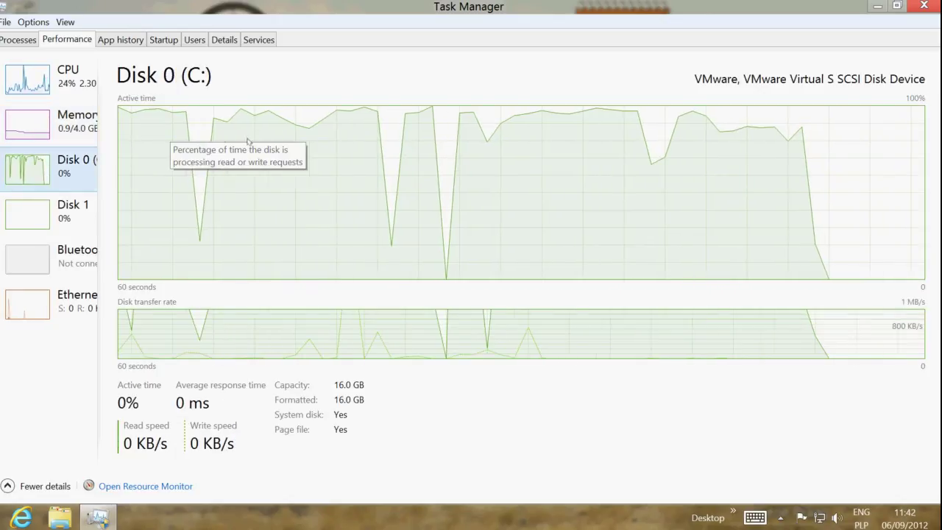
click(46, 211)
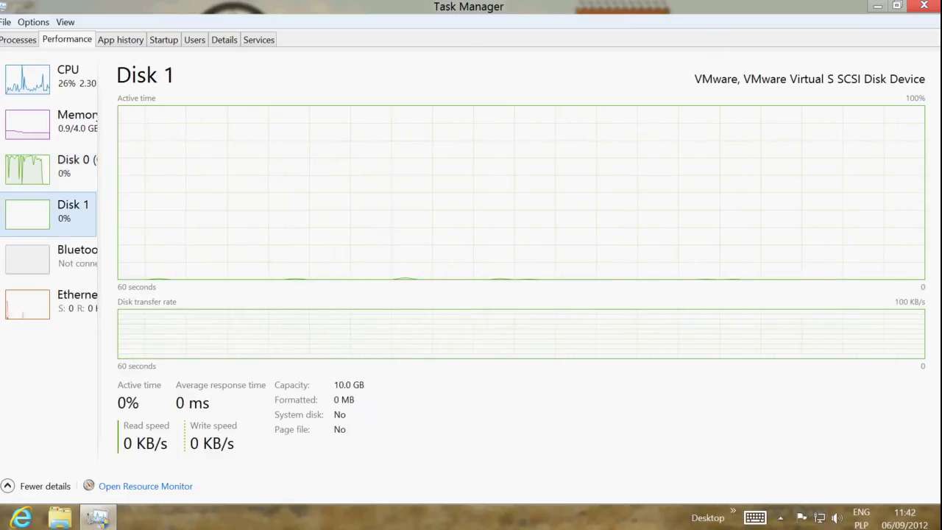
click(52, 300)
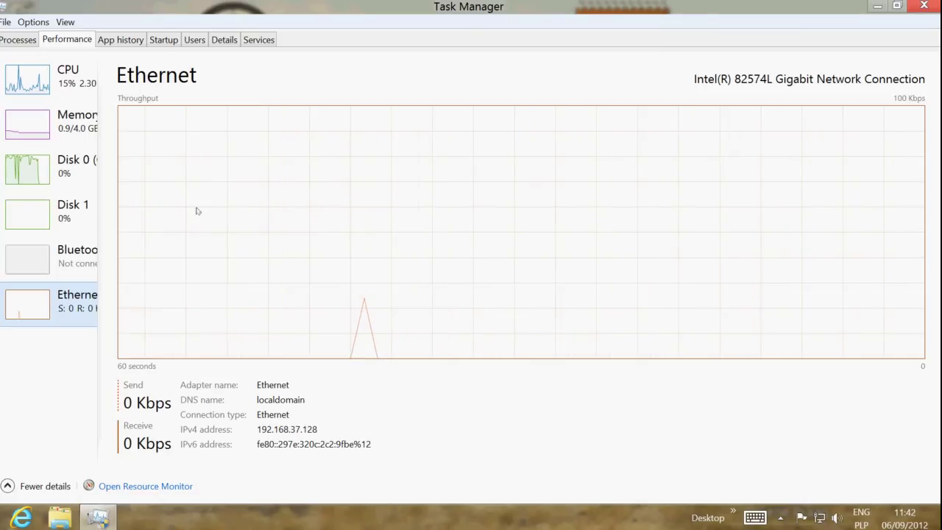
Examine the app history for the resource usage of Internet Explorer, Mail, Video and Photos.
click(132, 42)
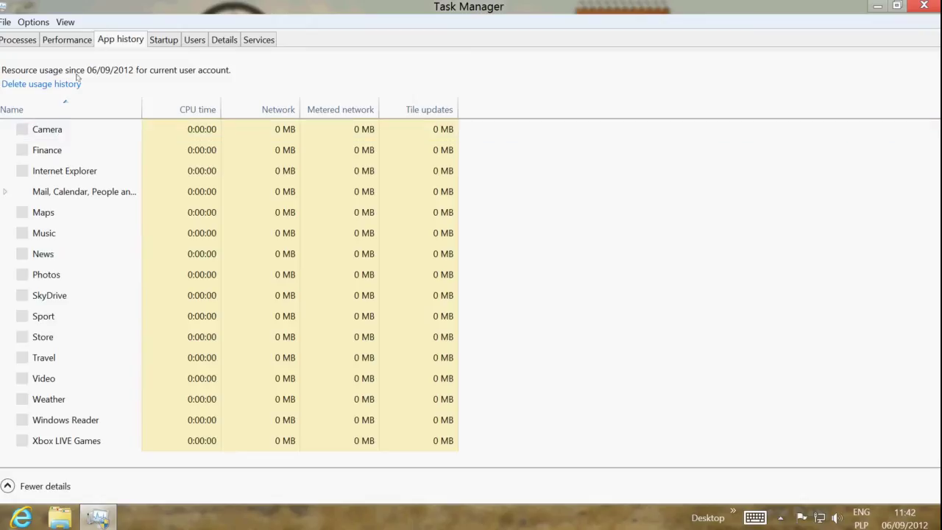
click(139, 172)
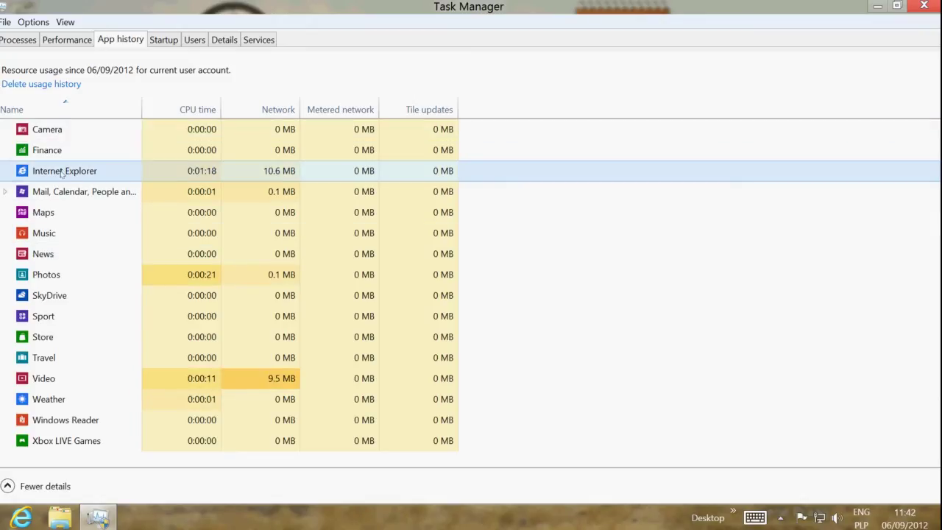
click(66, 193)
click(75, 378)
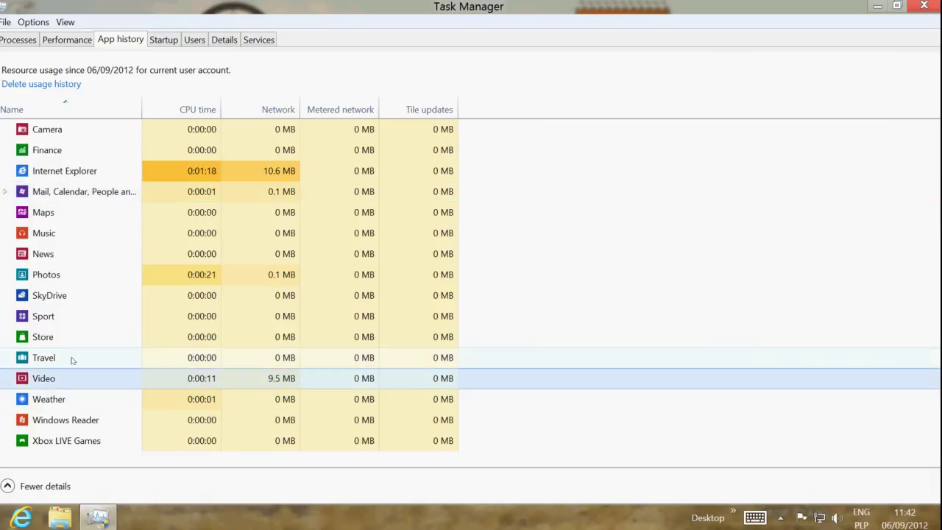
click(72, 275)
Review the startup programs and reverse their sort order by name.
click(173, 44)
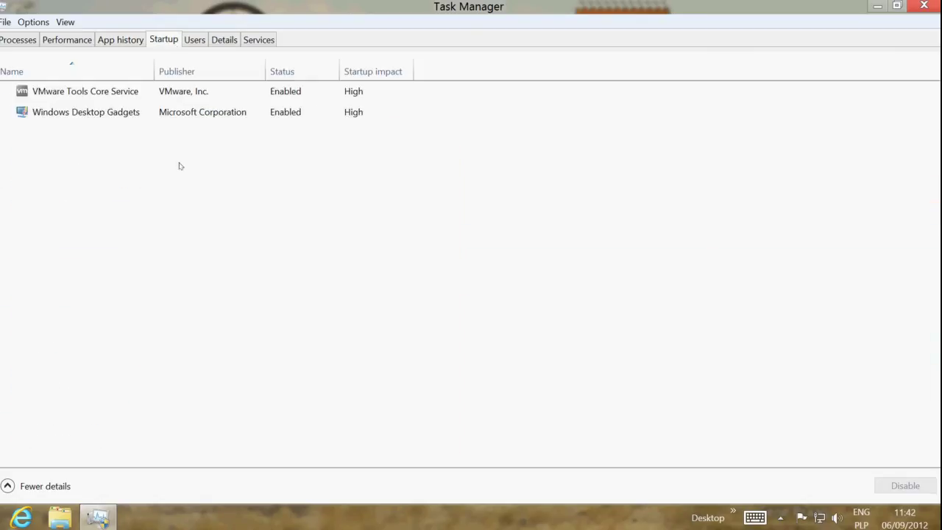
click(118, 92)
click(143, 110)
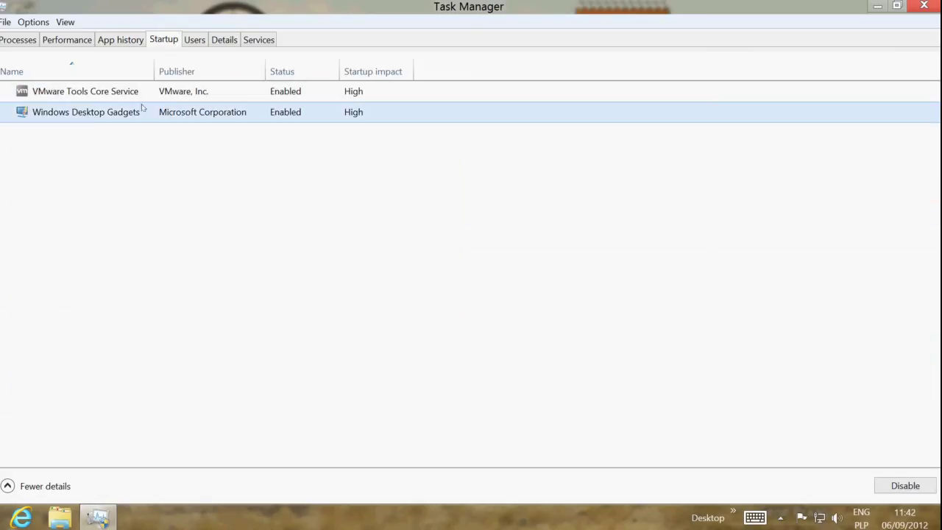
click(148, 67)
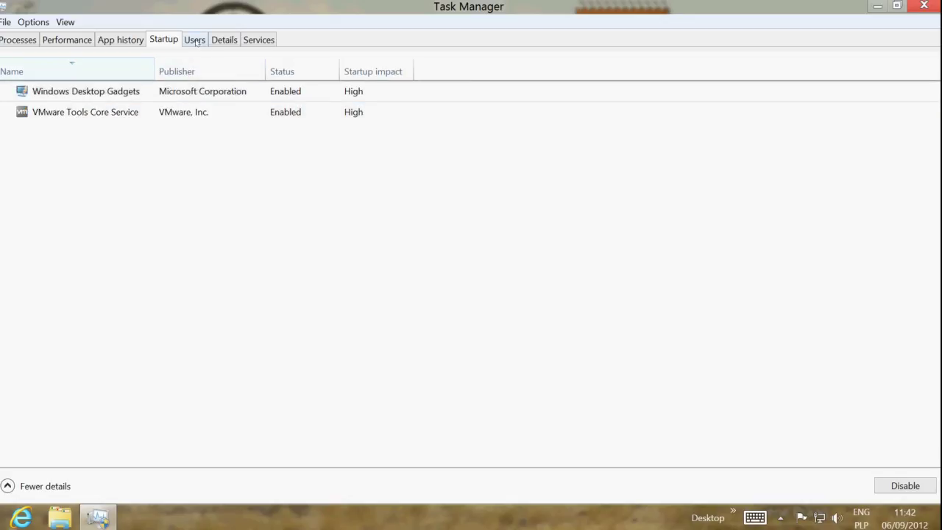
Examine the signed-in user's resource usage and look through the detailed list of running processes.
click(194, 39)
click(76, 104)
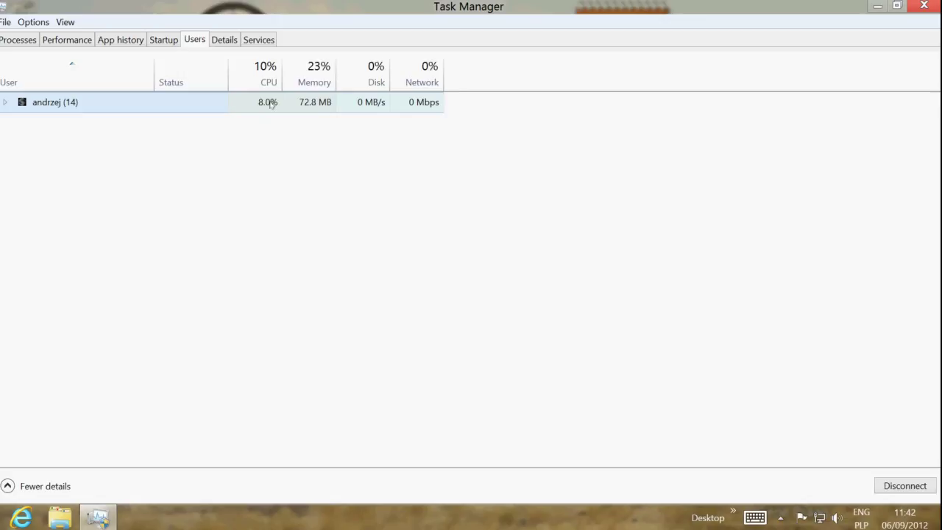
click(227, 39)
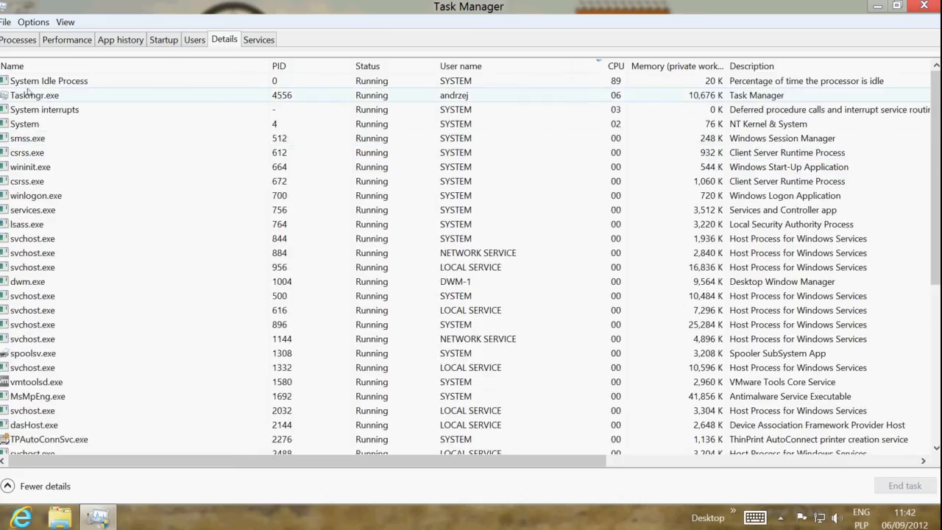
click(105, 82)
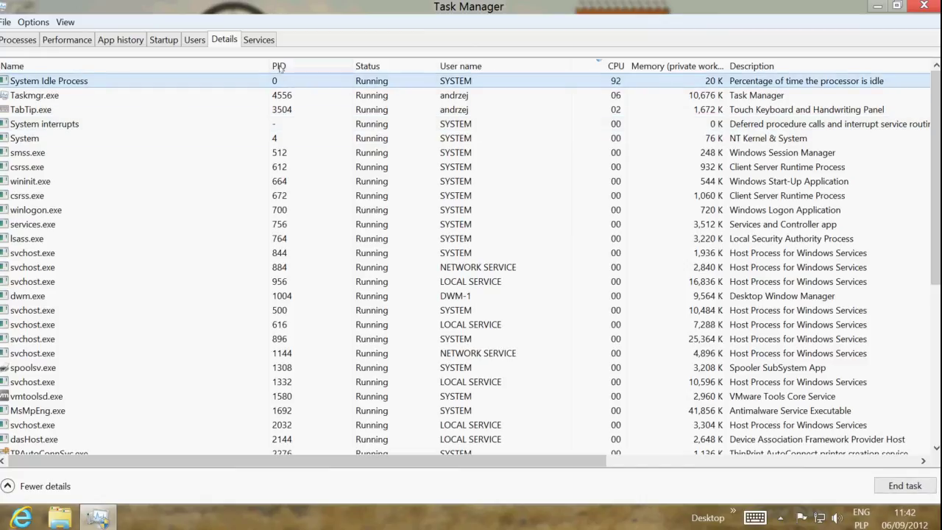
scroll(109, 232, down, 4)
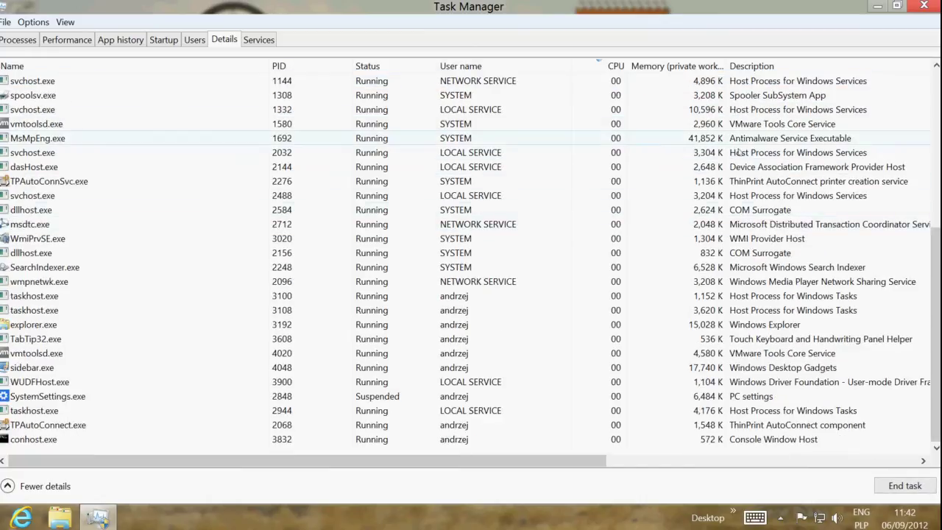
scroll(661, 166, up, 5)
scroll(661, 166, up, 1)
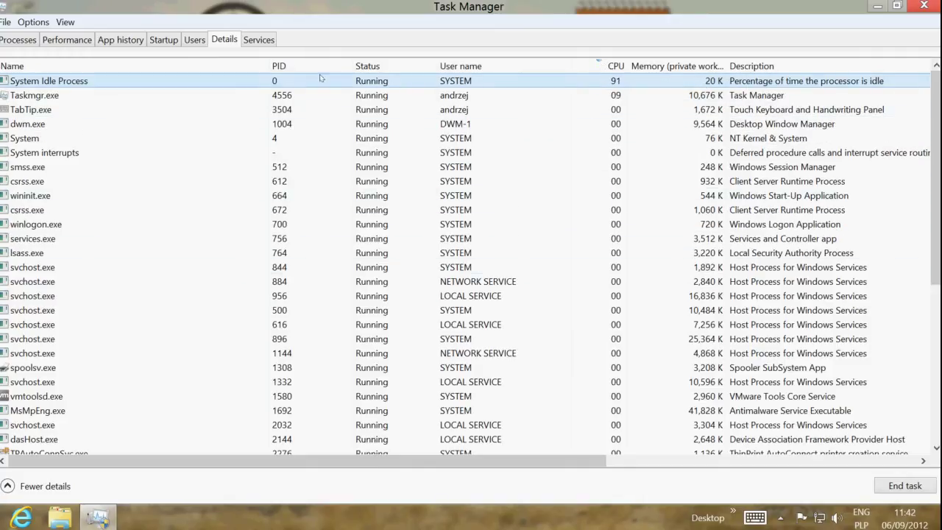
scroll(367, 199, down, 1)
scroll(370, 204, up, 1)
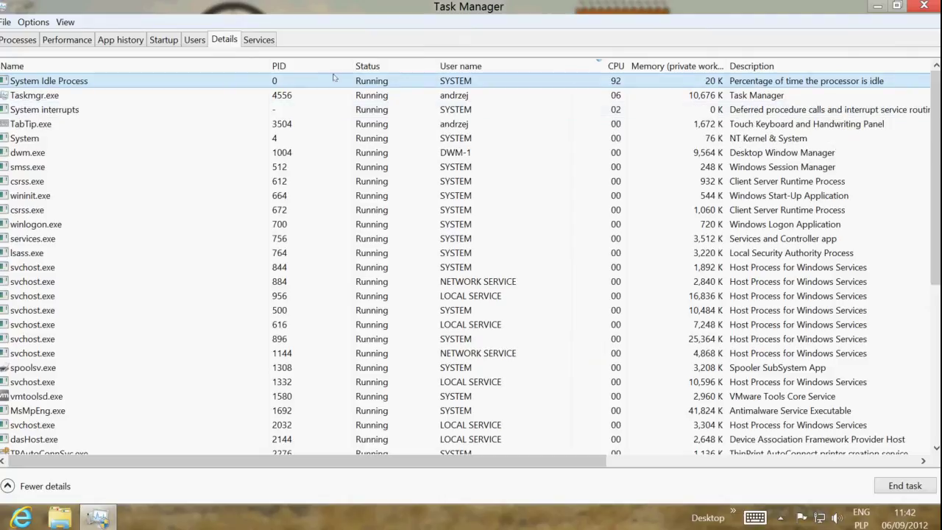
Look over the list of Windows services, return to the process list and exit Task Manager.
click(258, 39)
drag(84, 67, 306, 66)
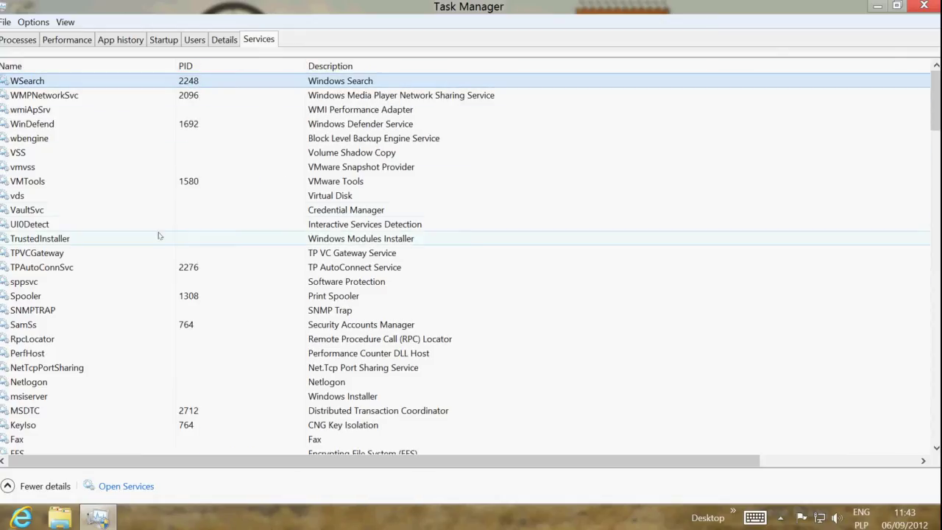
click(19, 40)
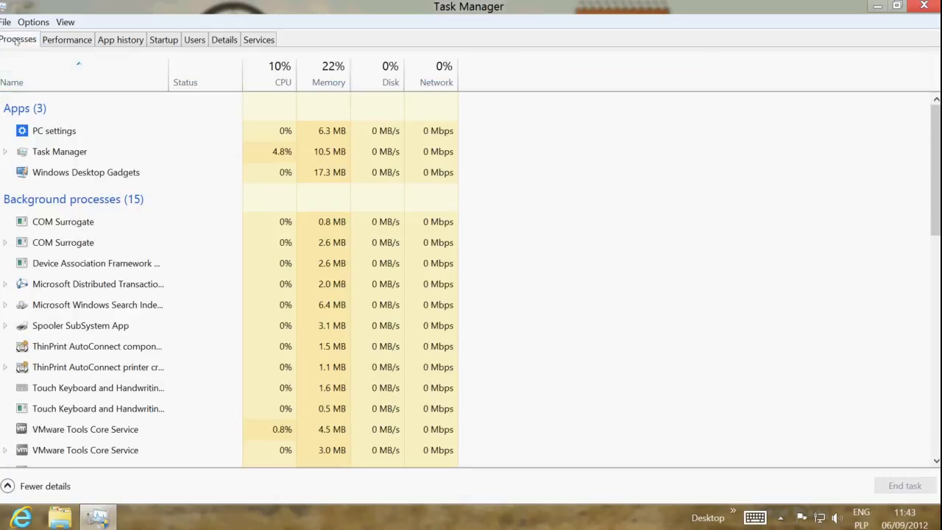
click(5, 22)
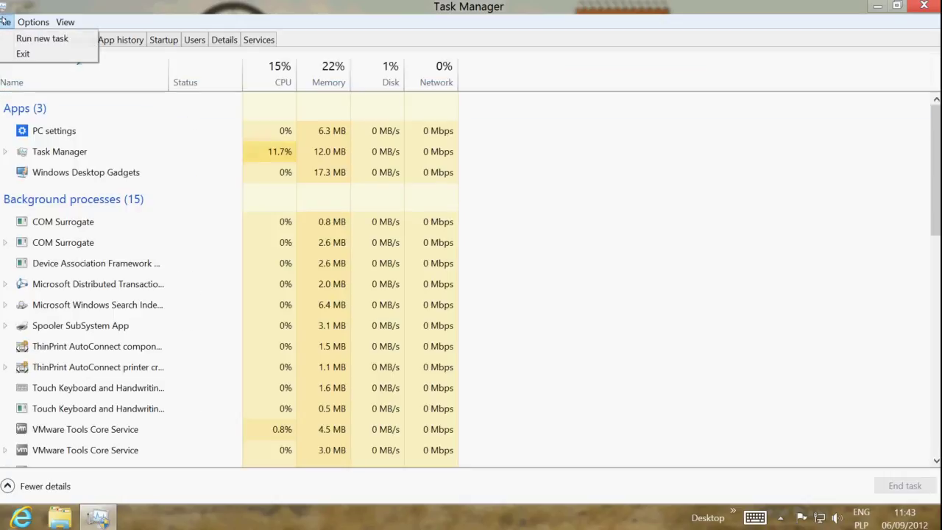
click(28, 54)
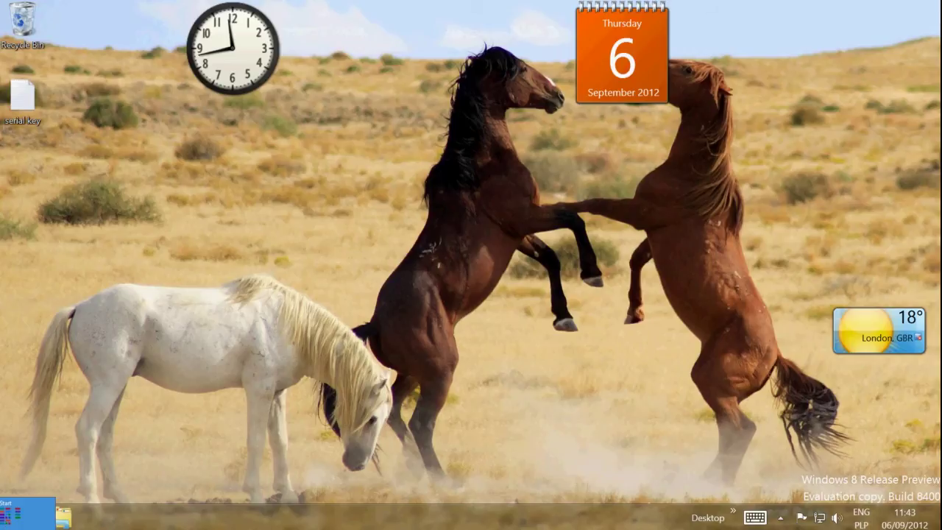
Open Computer Management from the desktop and maximize its window.
right_click(2, 527)
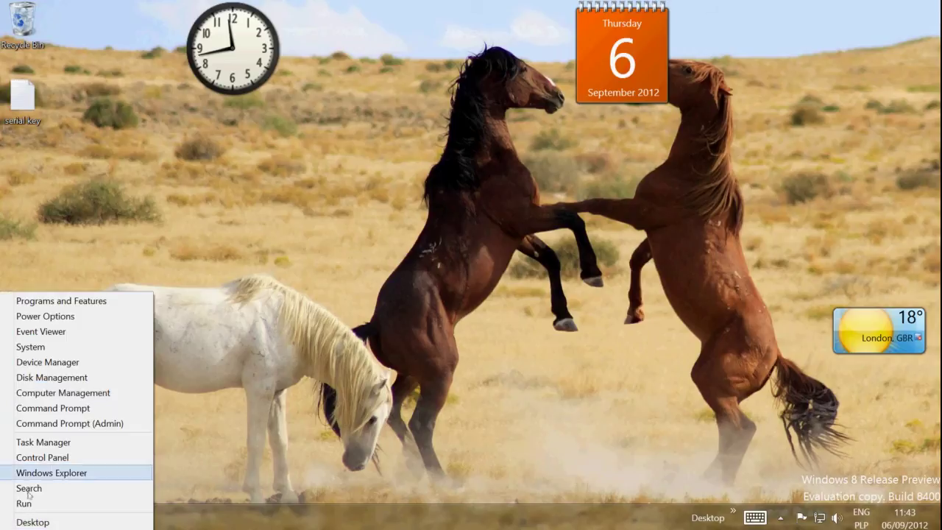
click(87, 393)
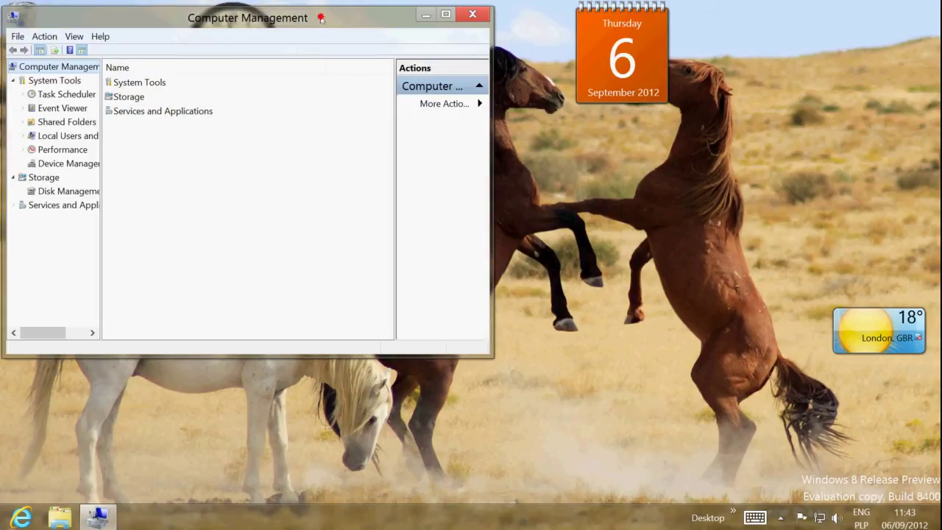
double_click(320, 17)
Open Disk Management and initialize Disk 1 with the MBR (Master Boot Record) partition style.
click(67, 177)
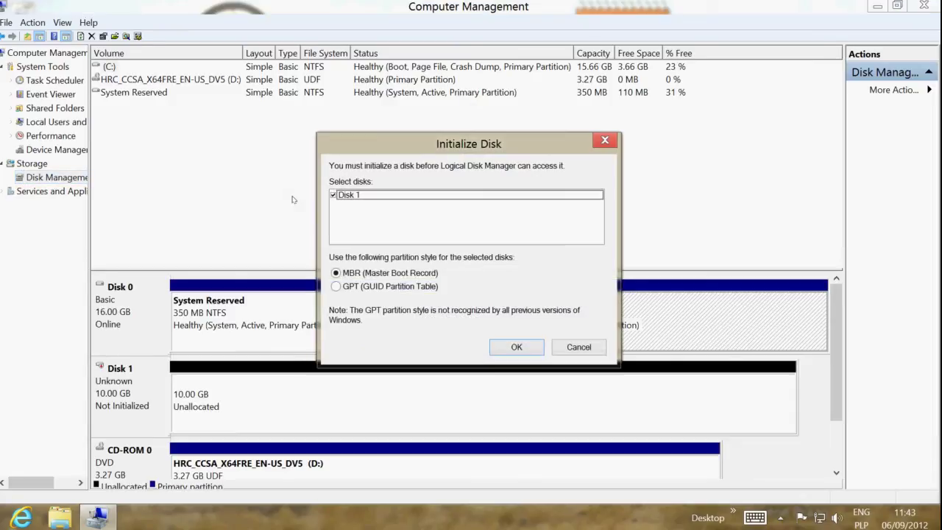
click(345, 195)
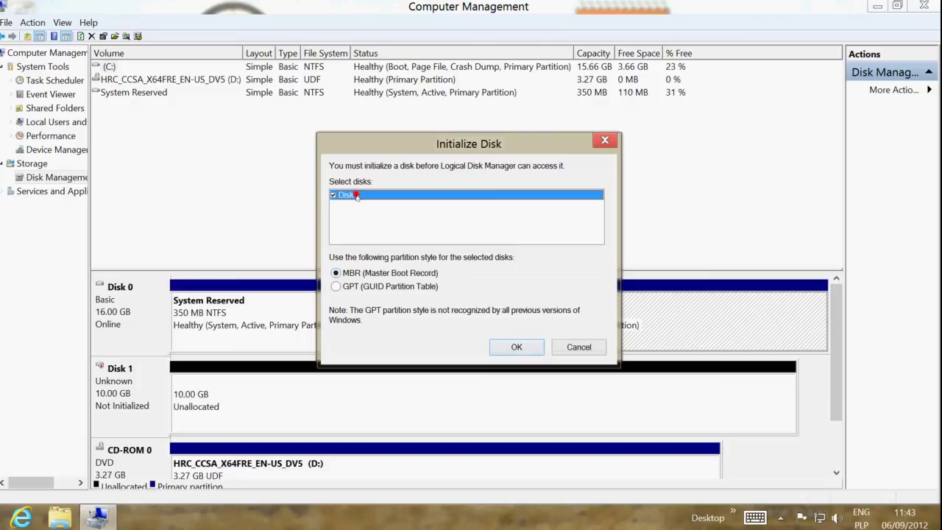
click(517, 347)
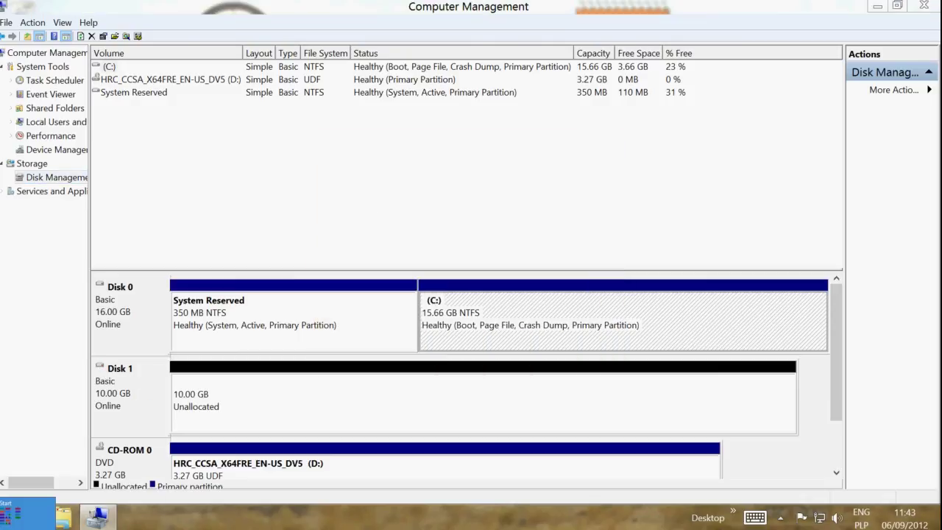
Open a second Computer Management window and close it, check the drives under Computer in File Explorer, and minimize the Explorer window.
right_click(2, 528)
click(85, 393)
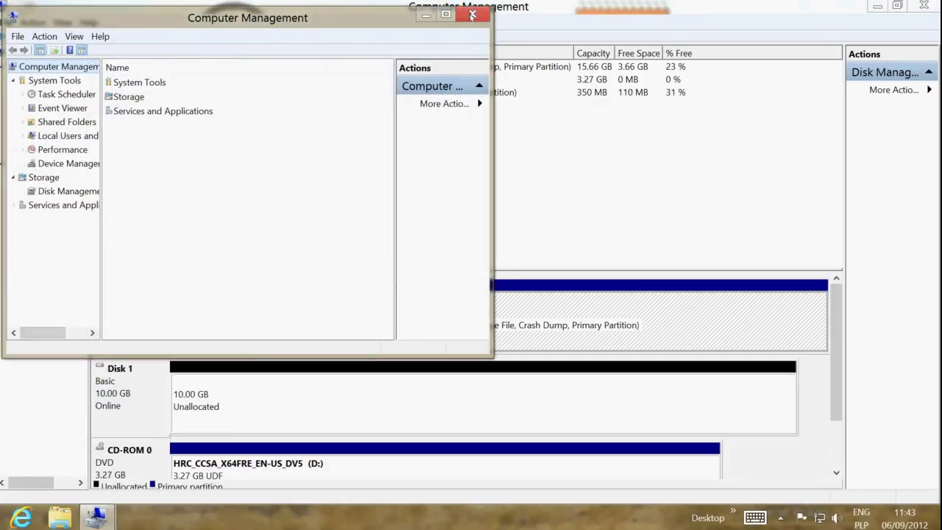
click(60, 517)
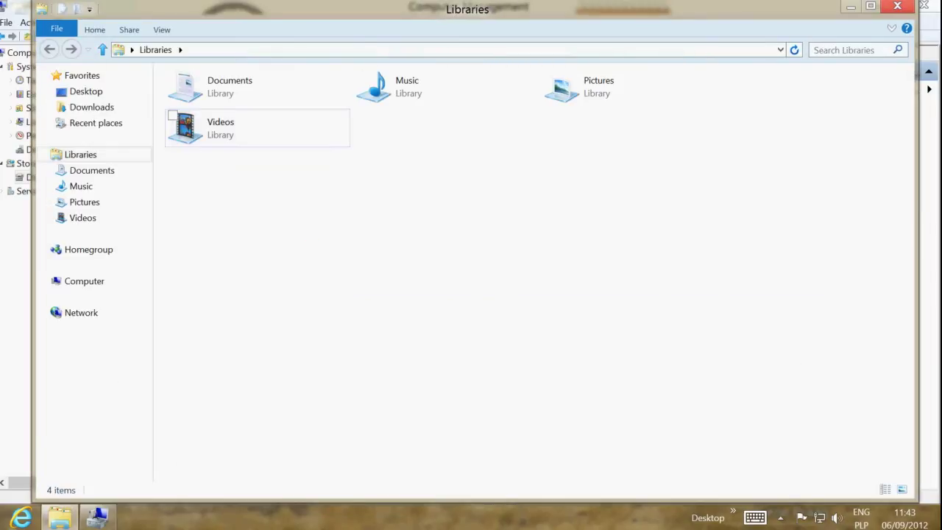
click(81, 281)
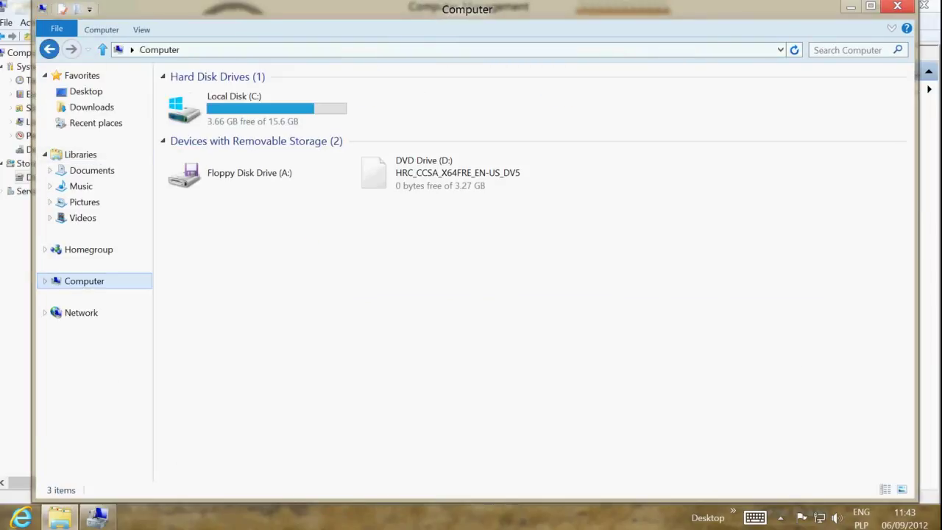
click(279, 115)
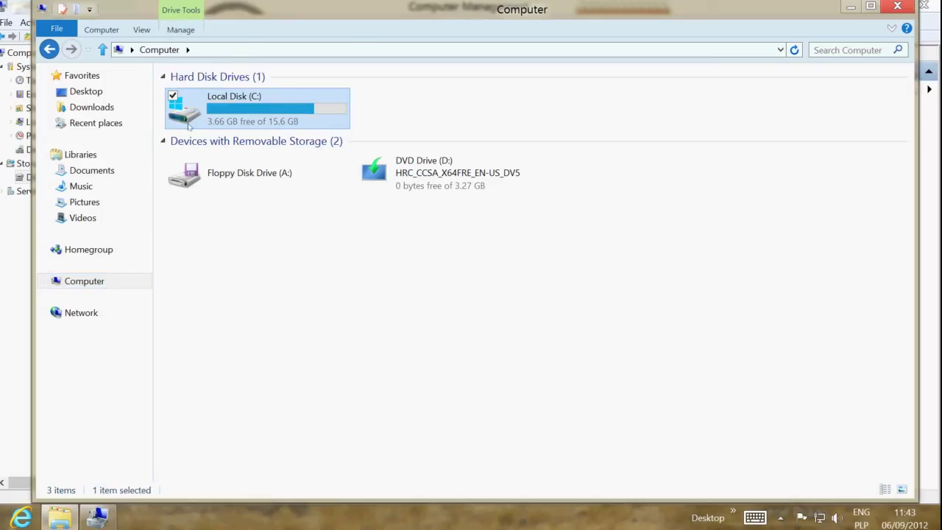
click(850, 7)
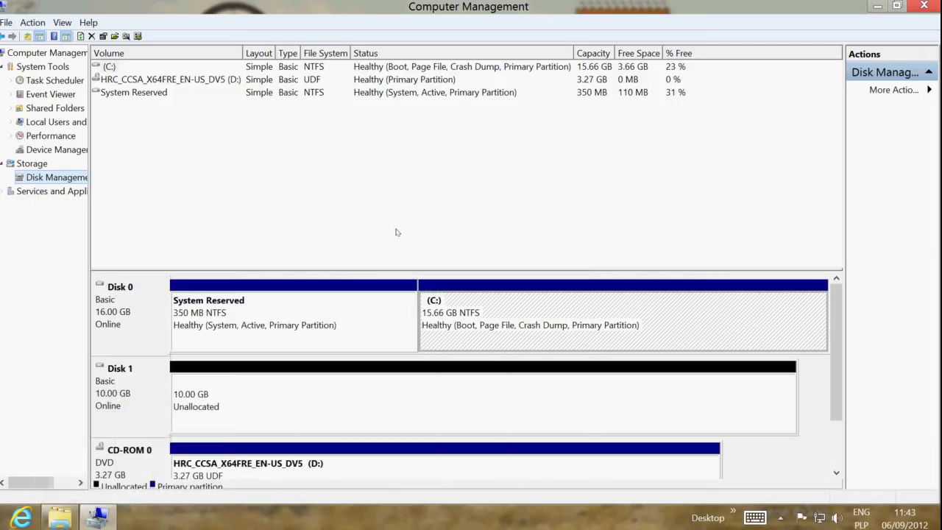
Start a new simple volume in Disk 1's unallocated space and set its size to 5000 MB.
click(277, 396)
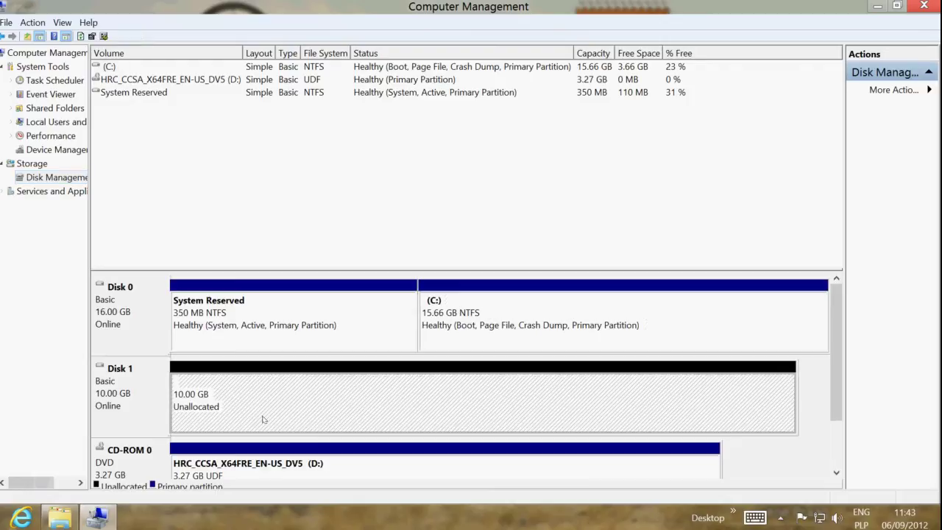
right_click(263, 403)
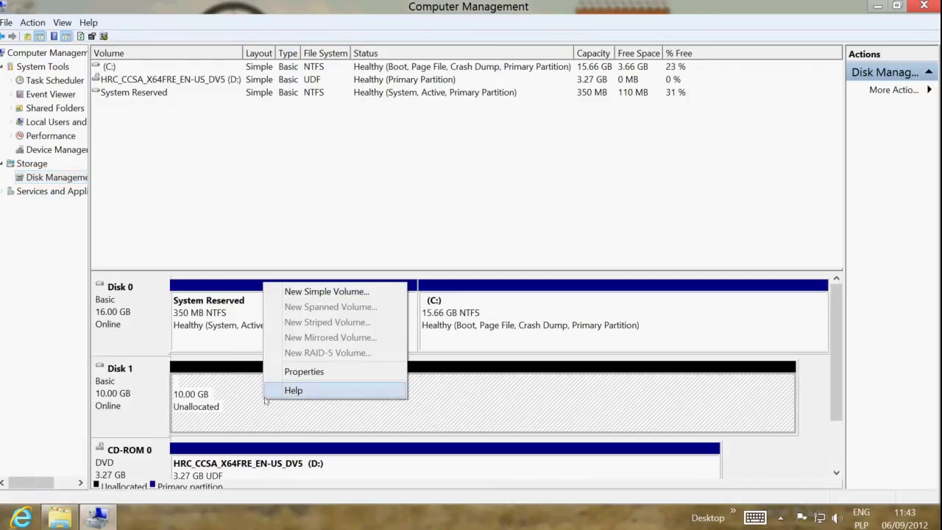
click(329, 291)
click(374, 339)
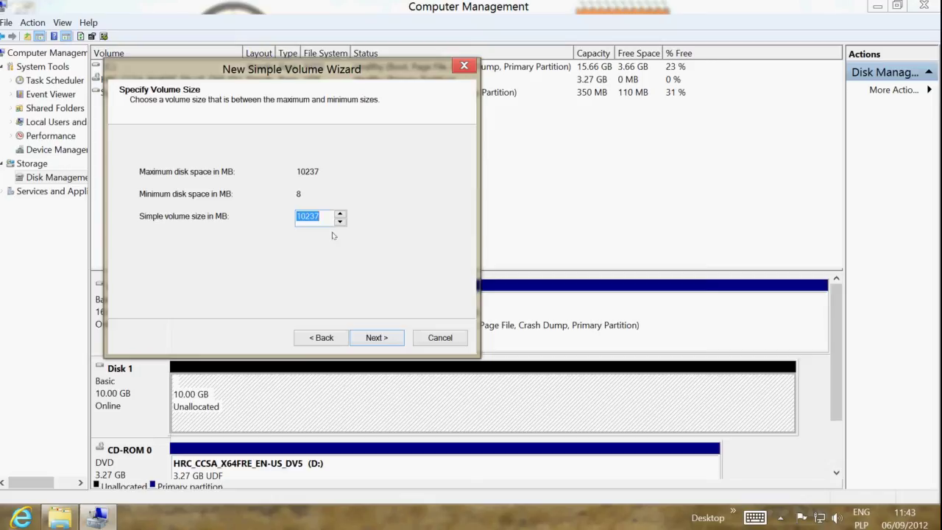
drag(328, 218, 275, 225)
text(5000)
click(385, 339)
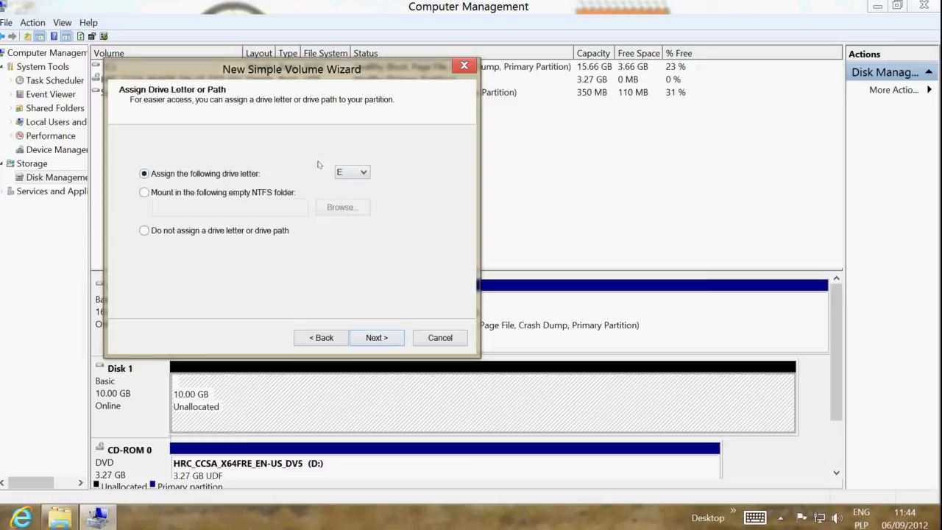
Finish the first volume with drive letter E, NTFS, quick format and an empty volume label.
click(376, 337)
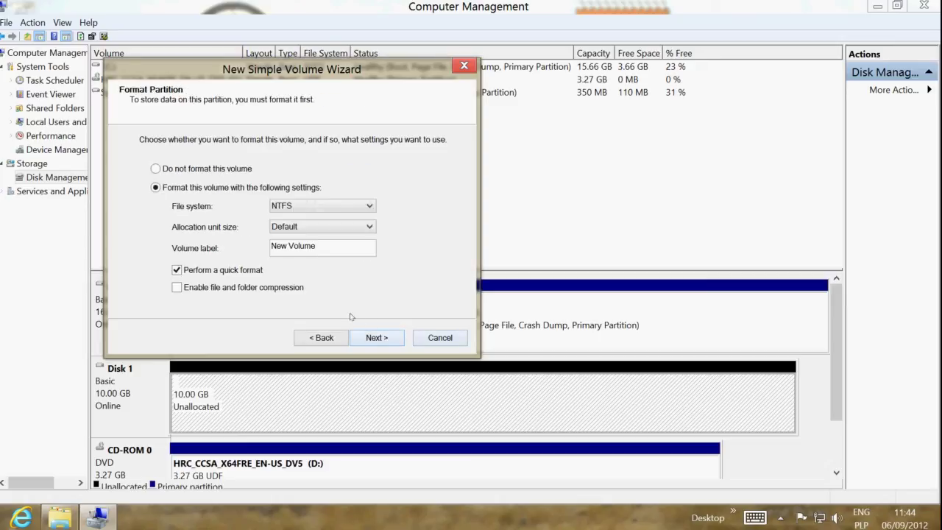
drag(328, 245, 270, 245)
key(BackSpace)
click(376, 337)
click(377, 337)
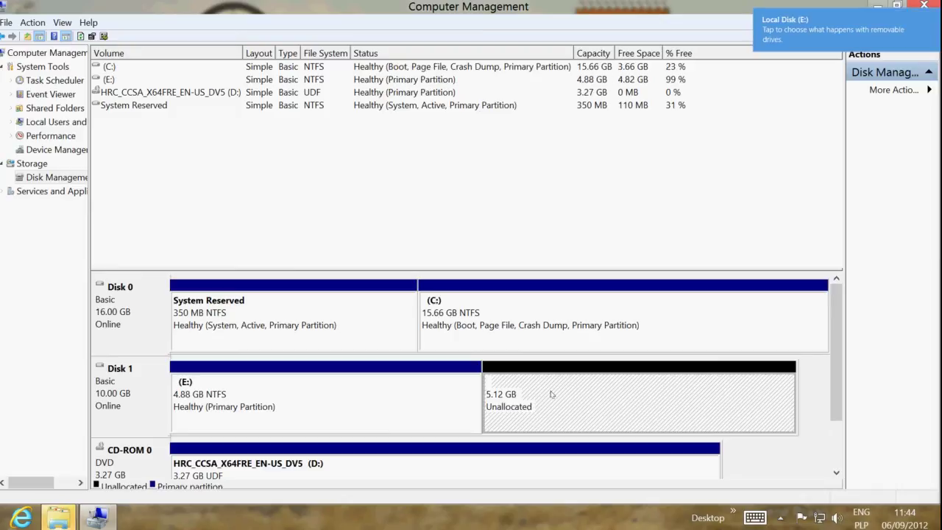
Start another simple volume in Disk 1's remaining unallocated space, using its full size and drive letter F.
click(473, 403)
click(571, 393)
right_click(571, 394)
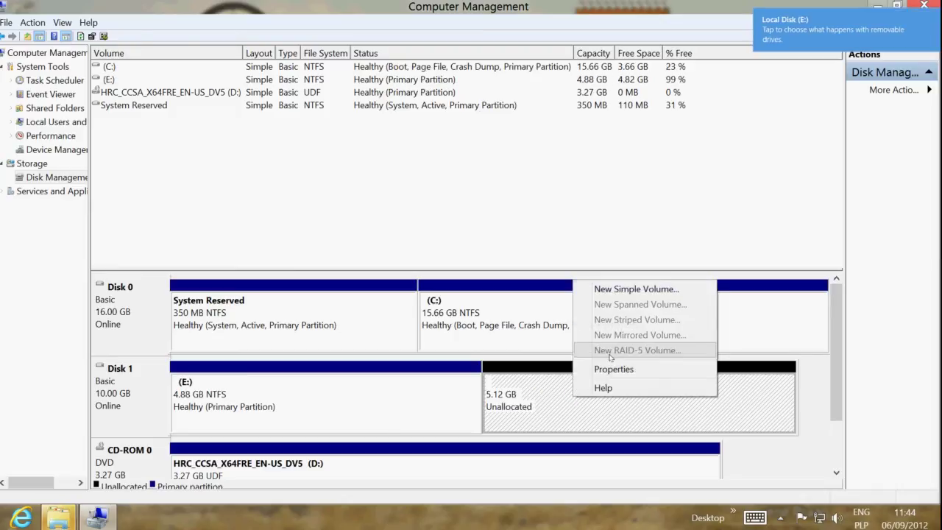
click(636, 288)
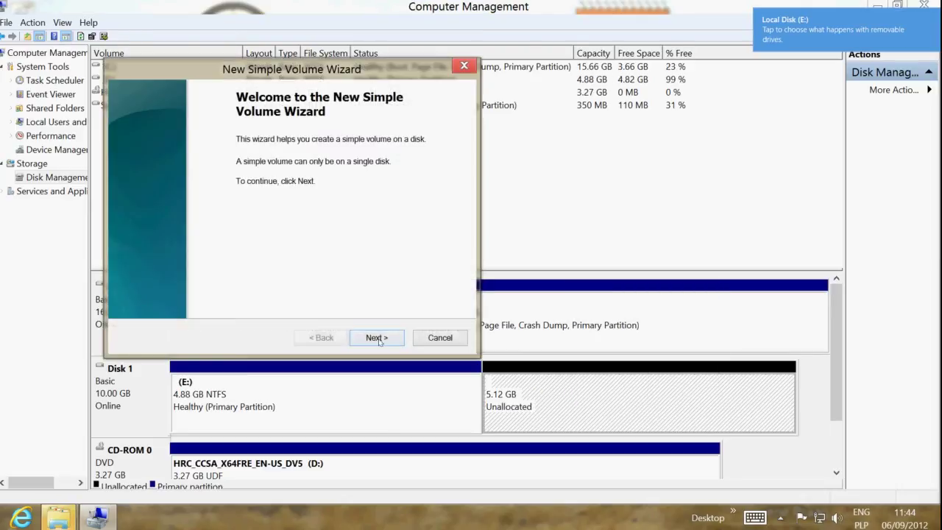
click(380, 338)
click(380, 338)
click(379, 338)
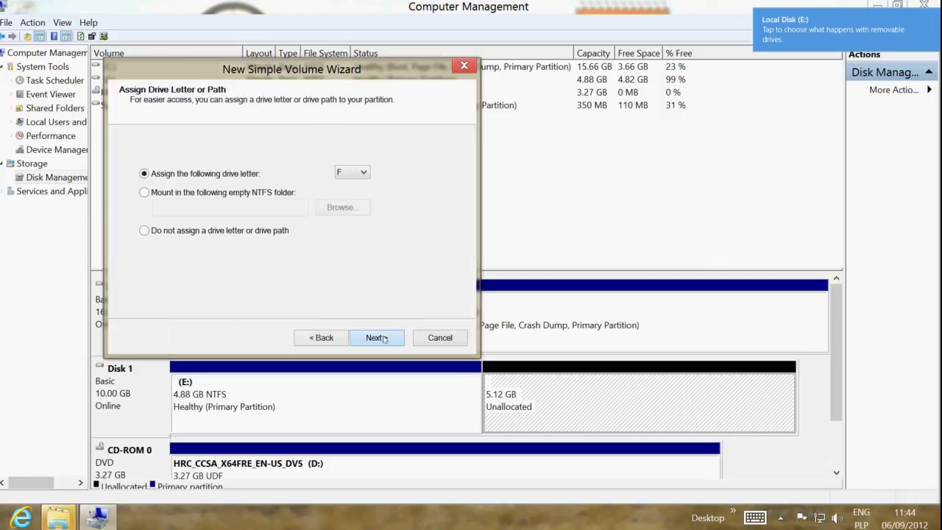
Clear the second volume's label, keep NTFS with quick format, and finish creating the volume.
drag(346, 251, 271, 248)
key(BackSpace)
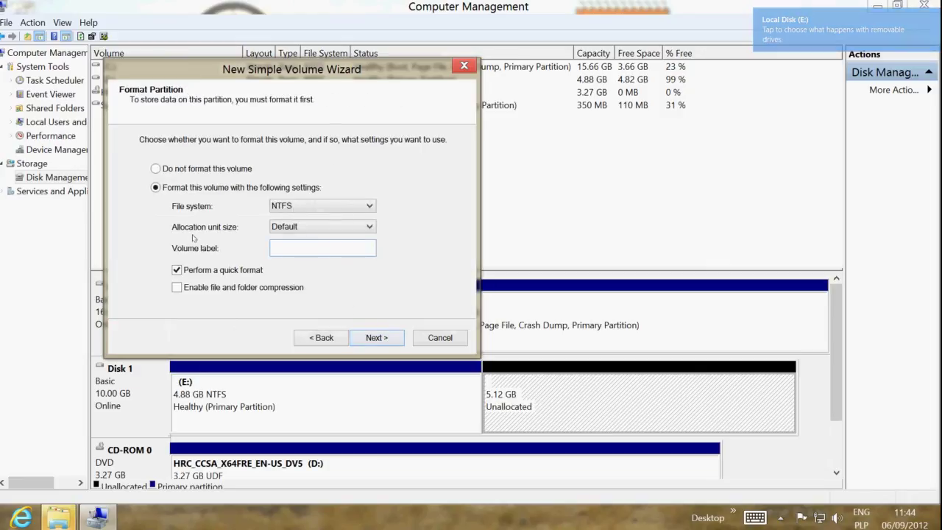
click(336, 208)
click(335, 215)
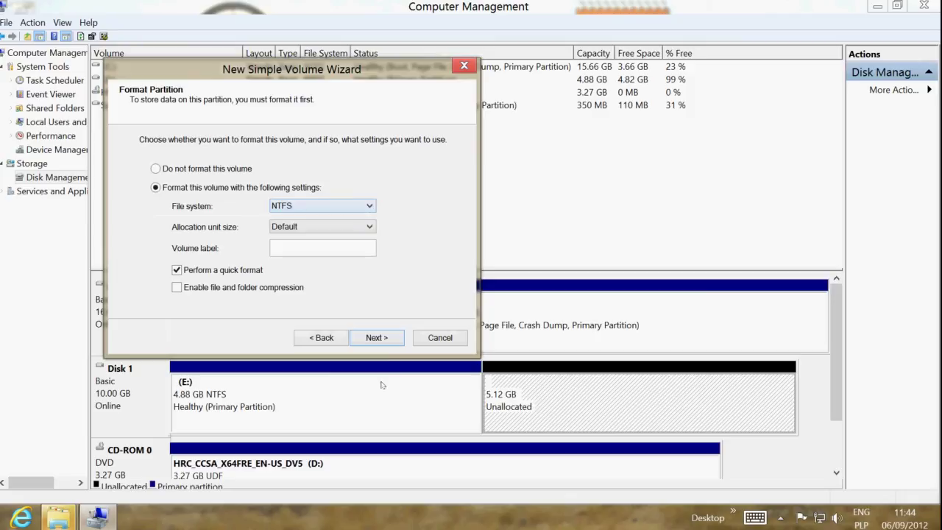
click(377, 338)
click(376, 337)
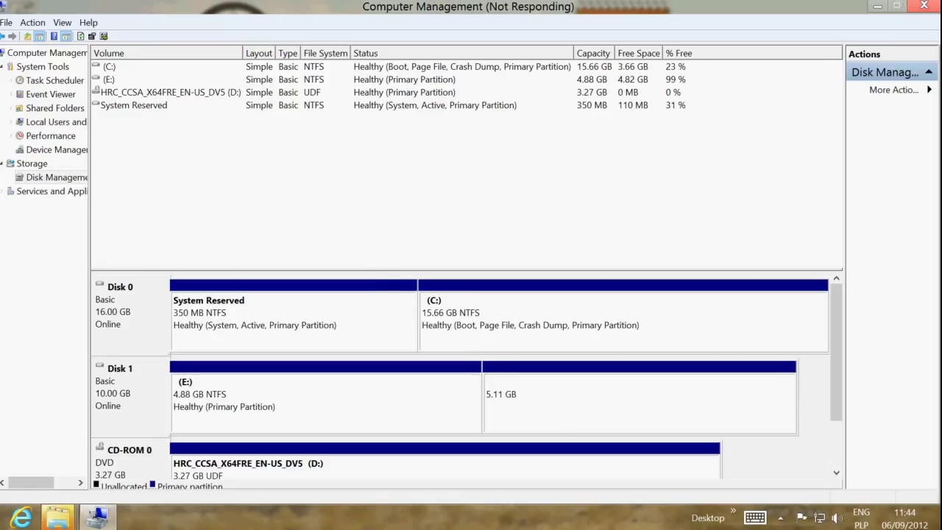
Accept the pending prompt to format drive E and quick-format it as NTFS with 4096-byte allocation units.
click(45, 521)
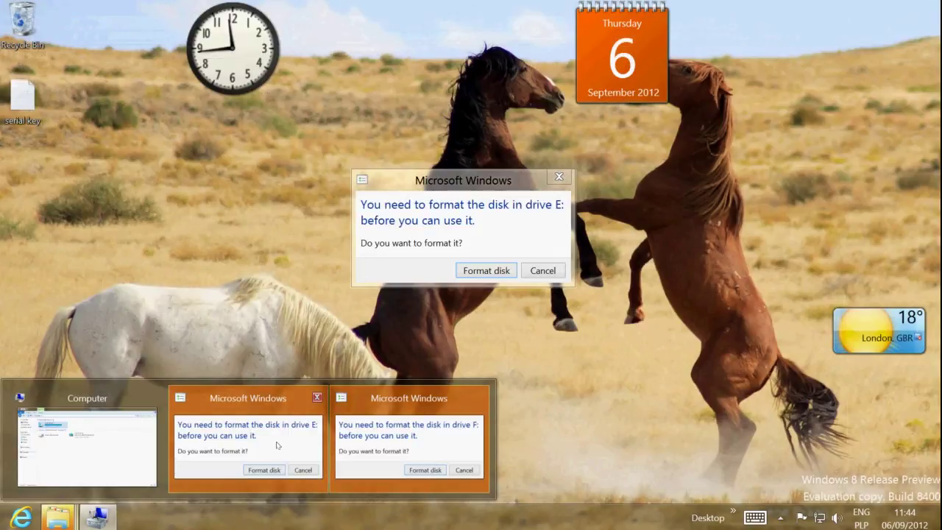
click(278, 445)
click(487, 271)
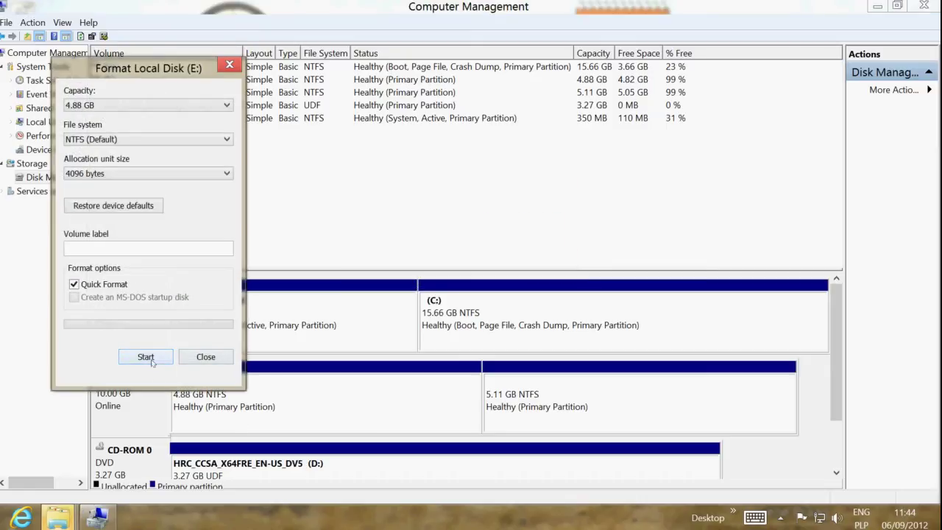
drag(132, 72, 302, 32)
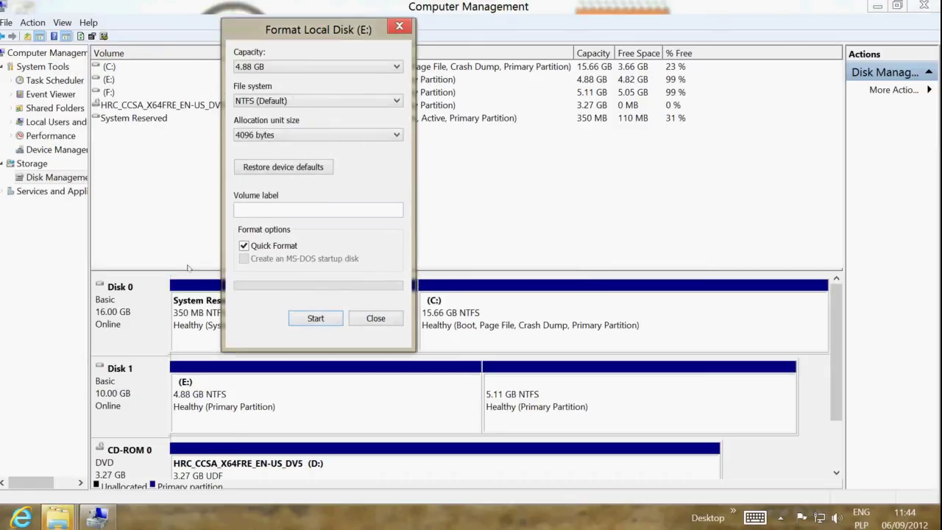
click(315, 319)
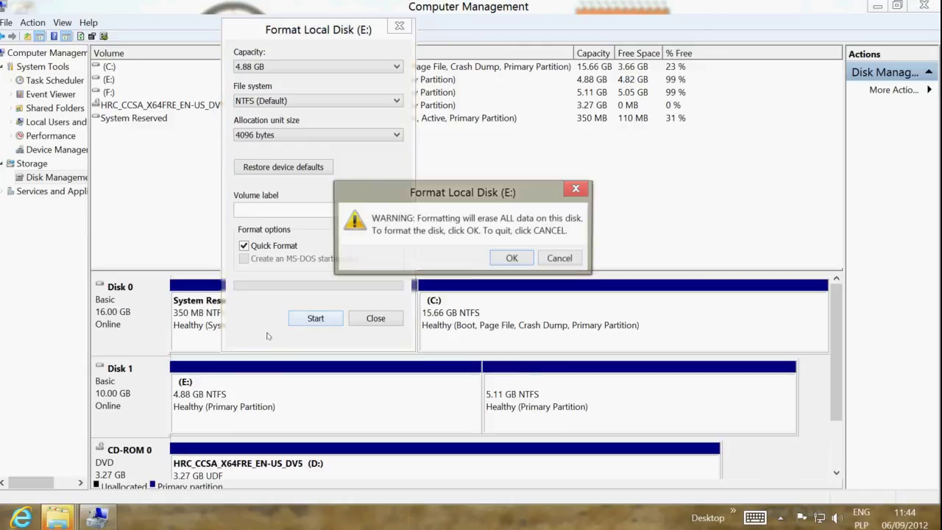
click(512, 258)
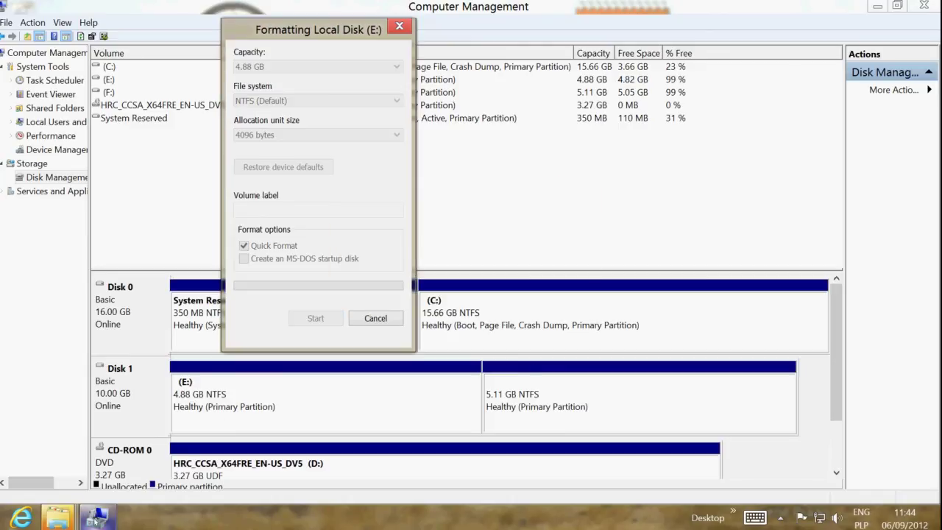
mouse_move(59, 518)
click(398, 404)
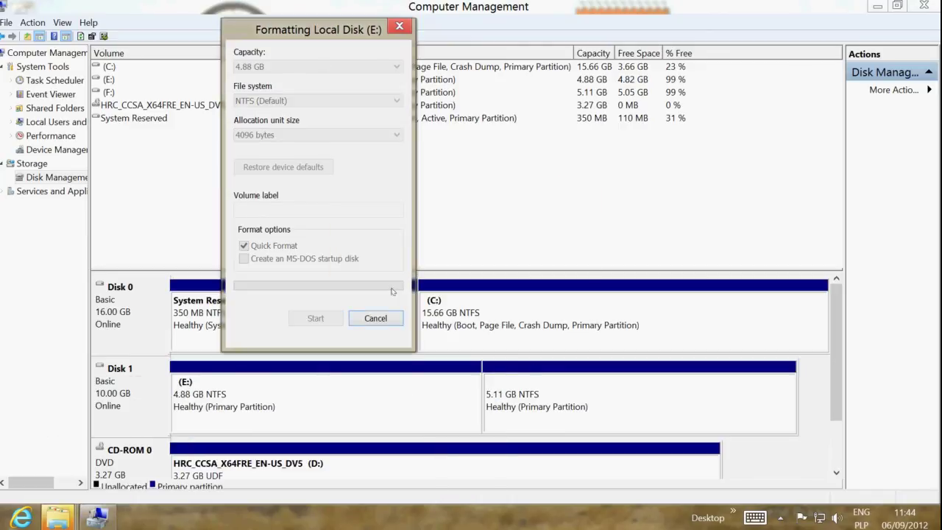
drag(325, 40, 283, 39)
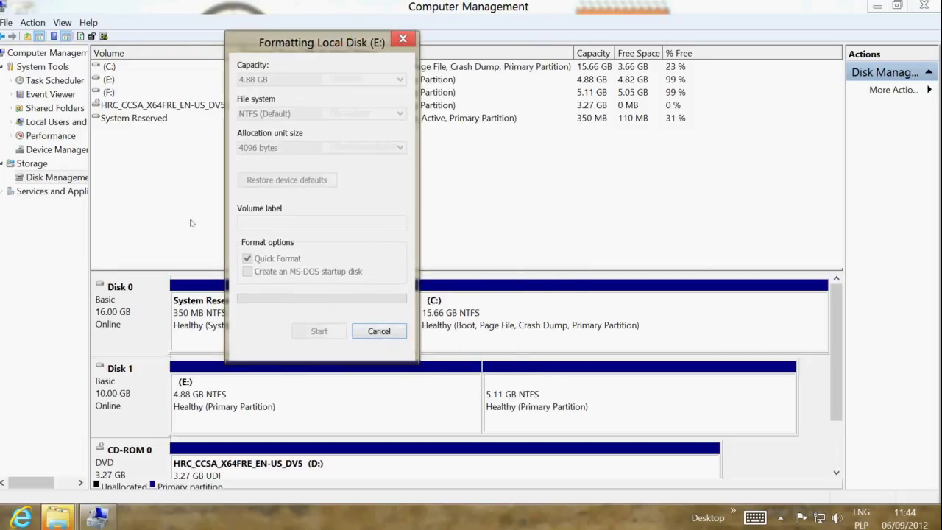
click(286, 371)
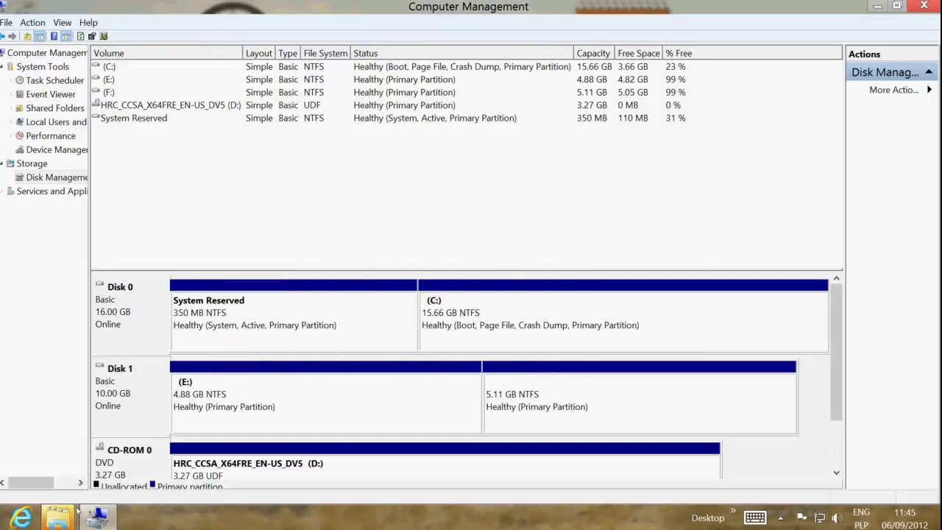
Check the new E and F drives under Computer, dismiss the drive E format dialogs, and minimize File Explorer.
mouse_move(59, 515)
click(81, 441)
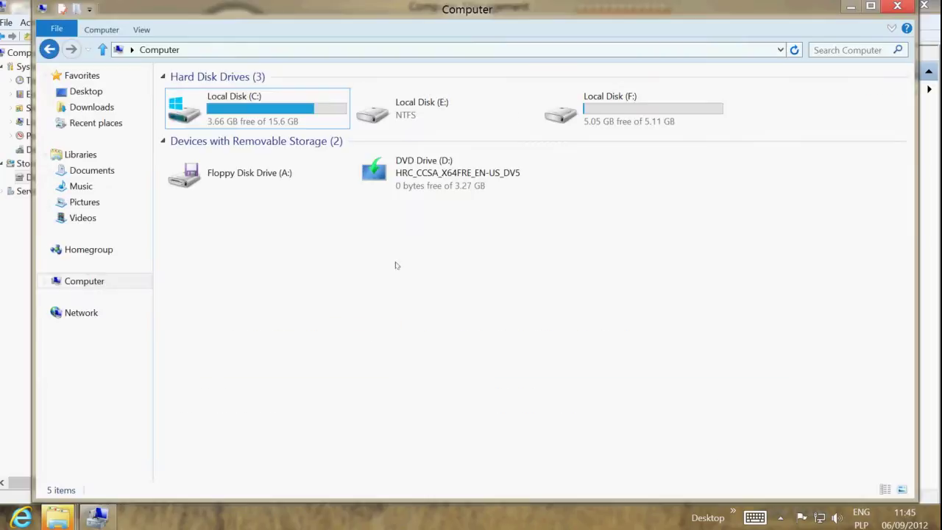
click(488, 96)
click(610, 110)
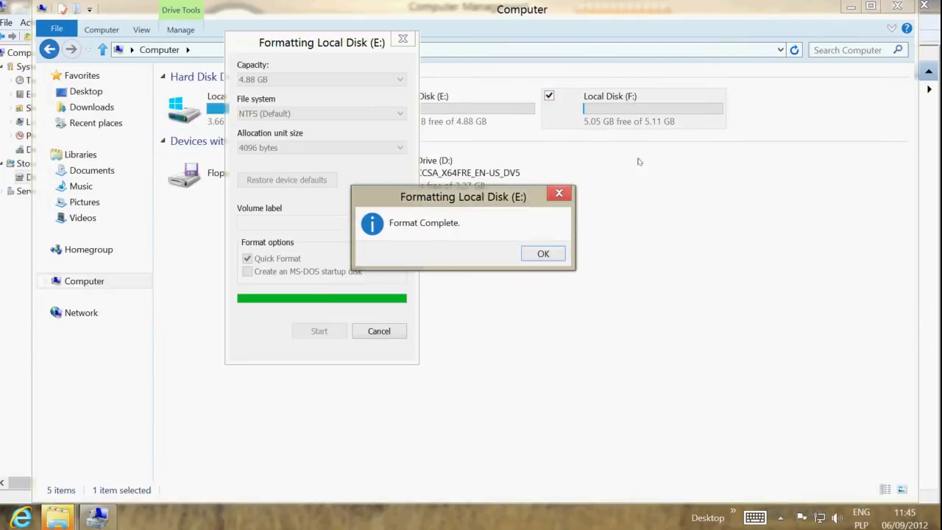
click(543, 253)
click(379, 331)
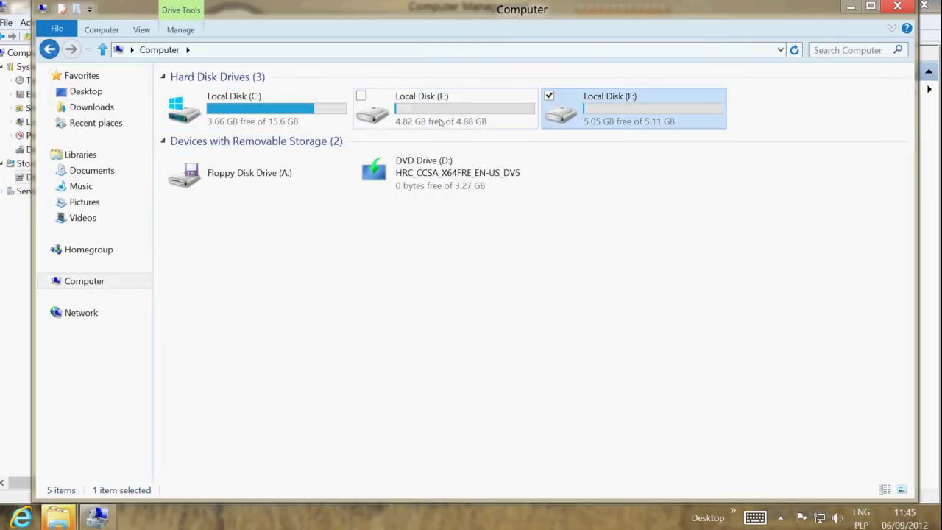
click(850, 7)
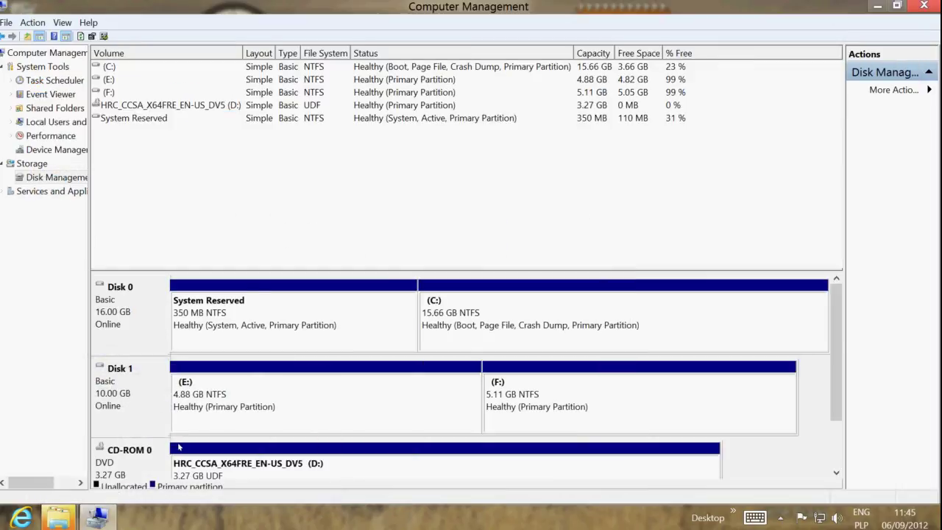
Minimize Computer Management and open Local Disk (E:) in File Explorer to view its contents.
click(96, 517)
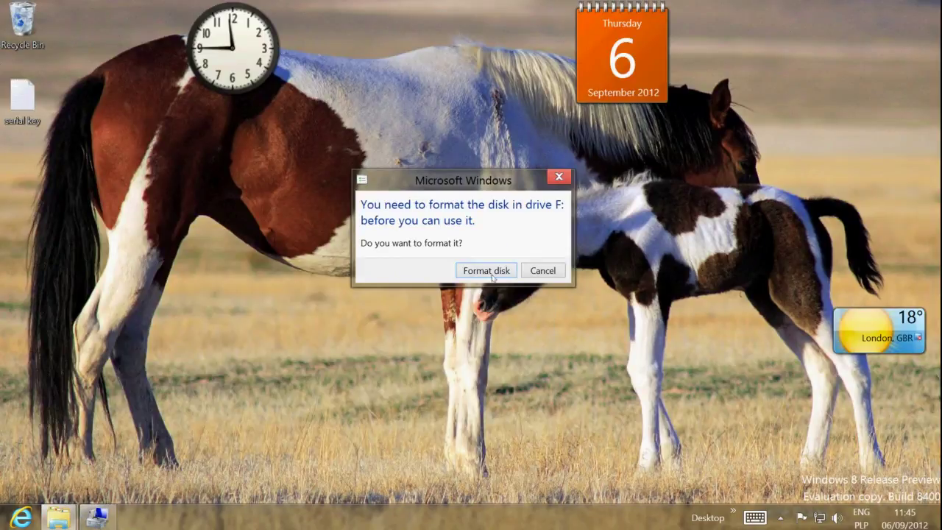
mouse_move(58, 517)
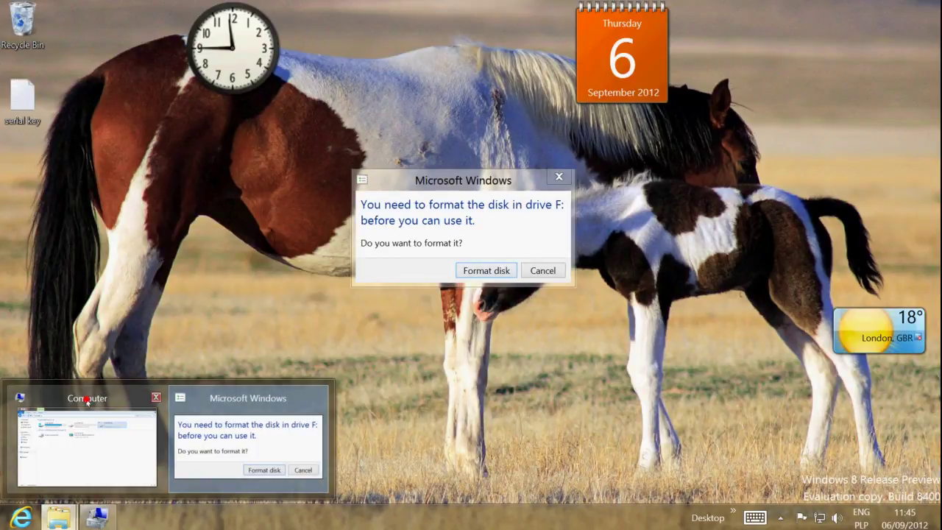
click(82, 426)
double_click(445, 114)
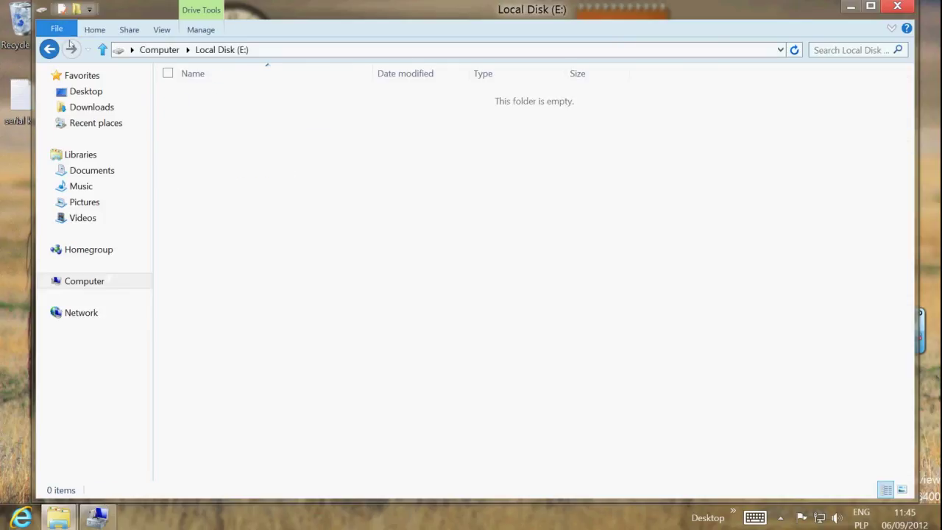
Leave drive E's folder, quick-format drive F as NTFS with 4096-byte allocation units, and check both new volumes in Disk Management.
click(49, 49)
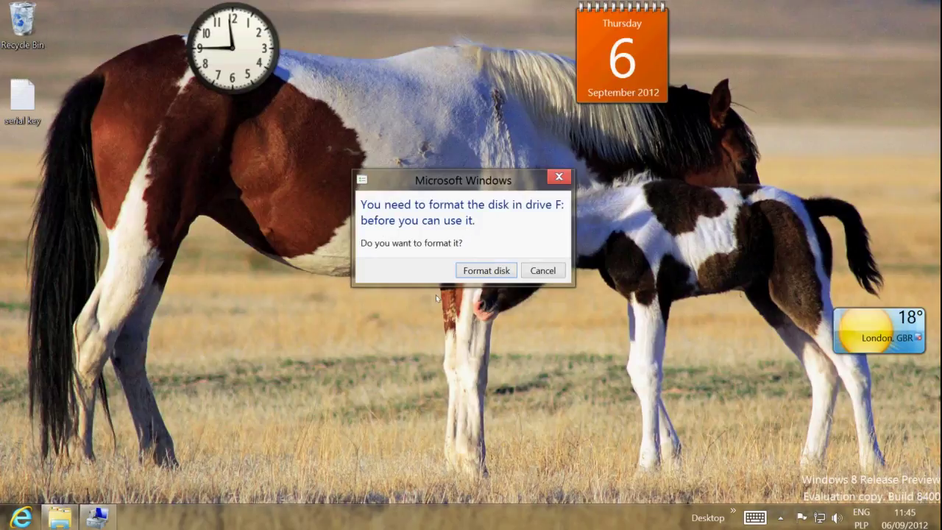
click(486, 272)
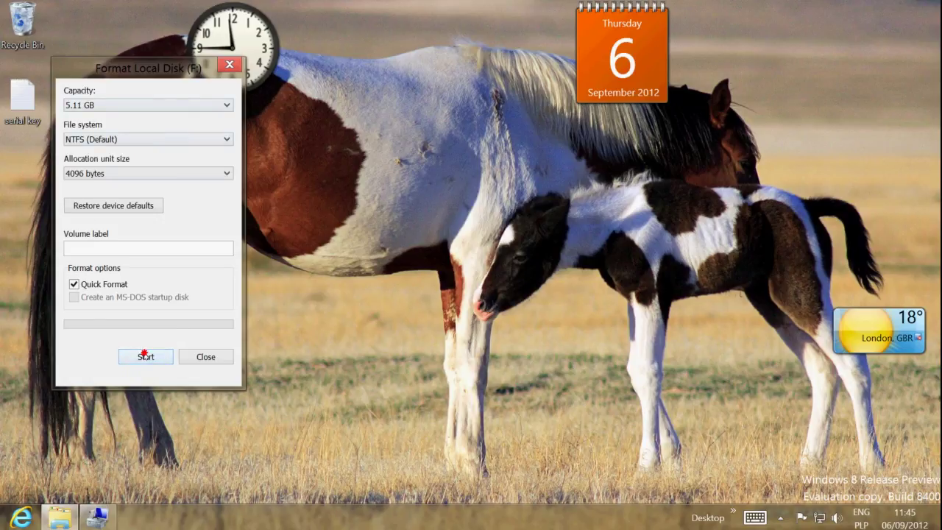
click(145, 356)
click(502, 259)
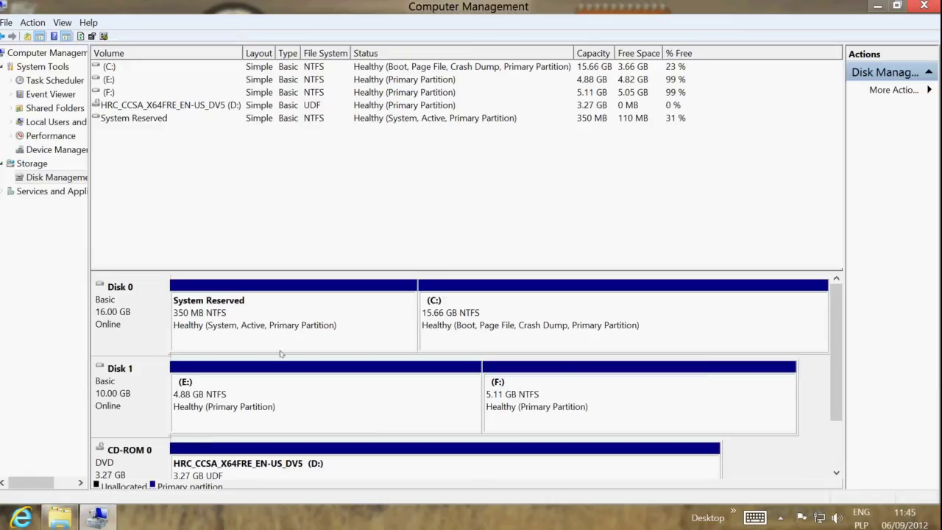
click(309, 397)
click(504, 363)
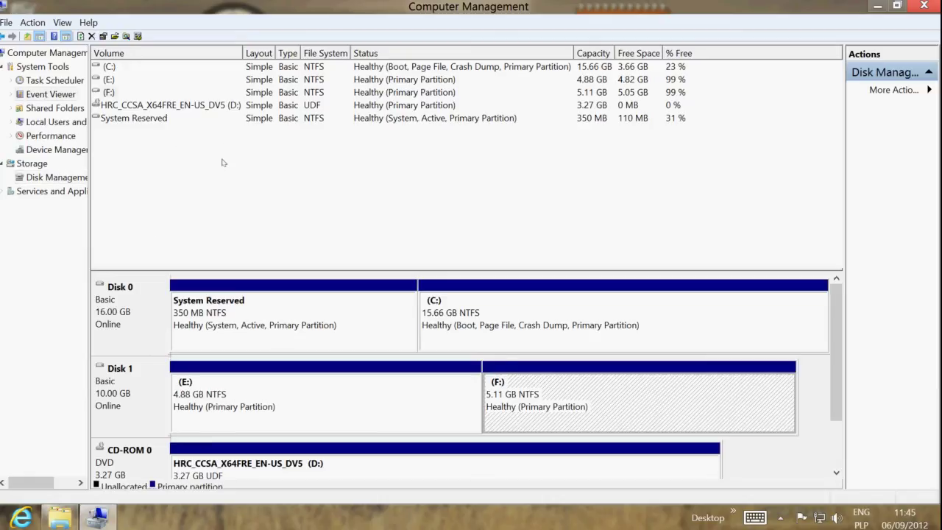
Expand Event Viewer in Computer Management and dismiss the drive F format dialogs.
click(48, 94)
click(11, 94)
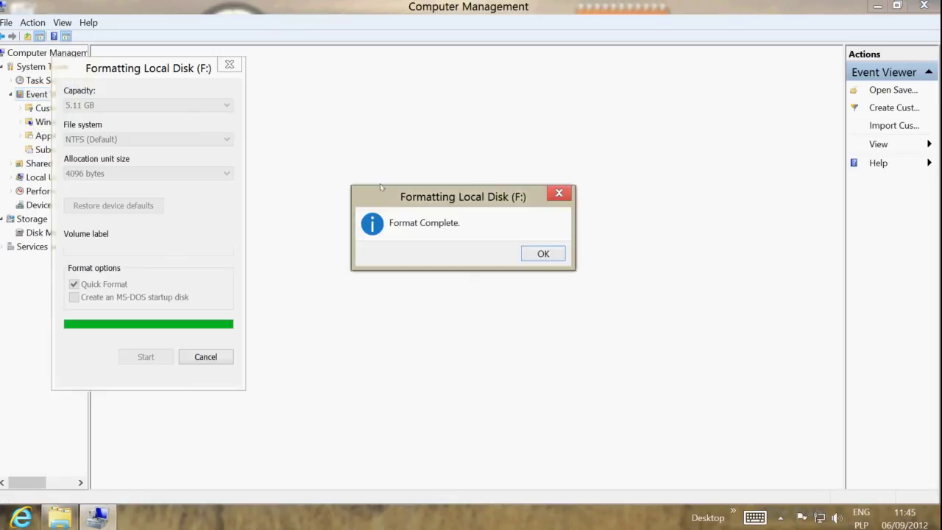
click(543, 253)
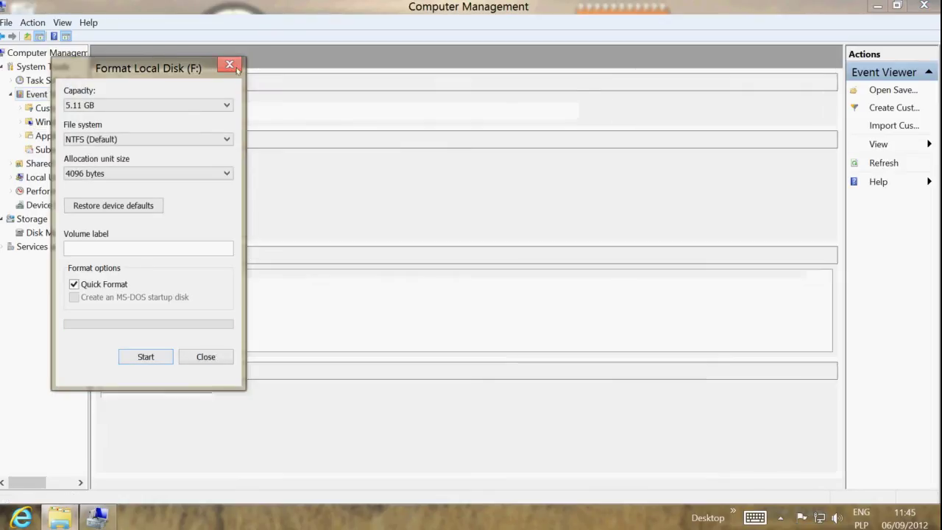
key(Escape)
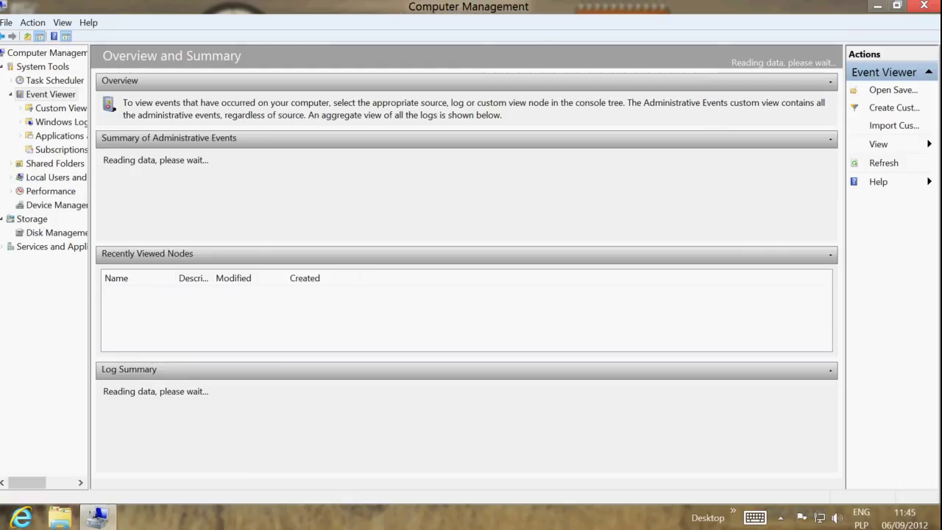
Widen the console tree and open the System log under Windows Logs.
drag(89, 178, 250, 178)
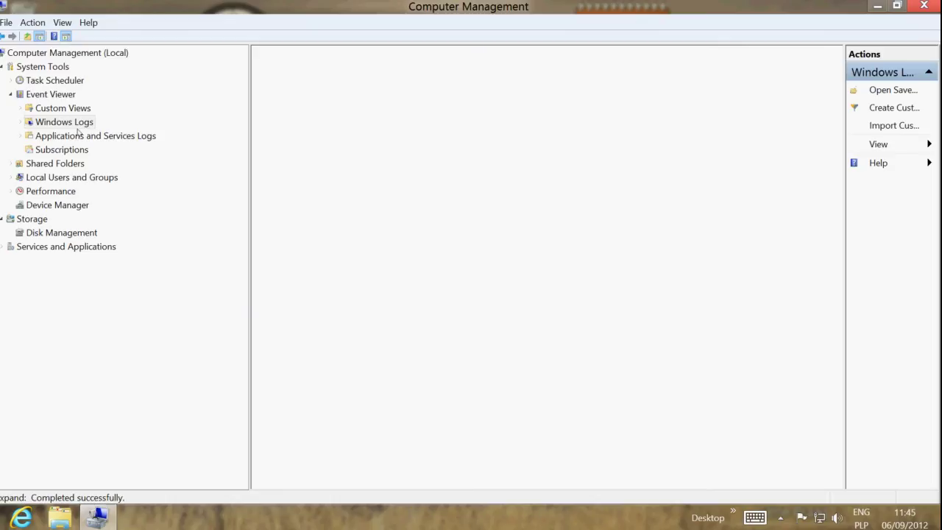
click(17, 122)
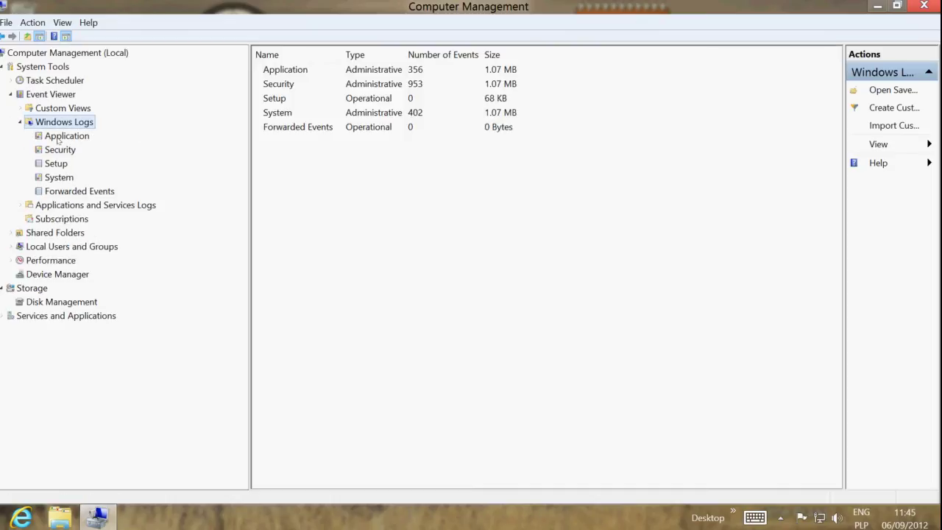
click(61, 178)
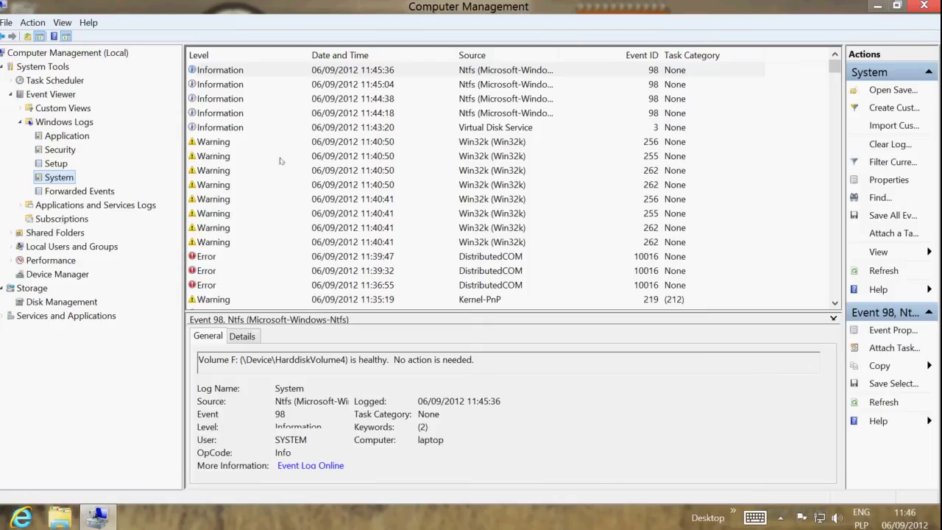
Examine the newest Ntfs information events, the latest Win32k warning and the general description of the latest DistributedCOM error.
click(219, 83)
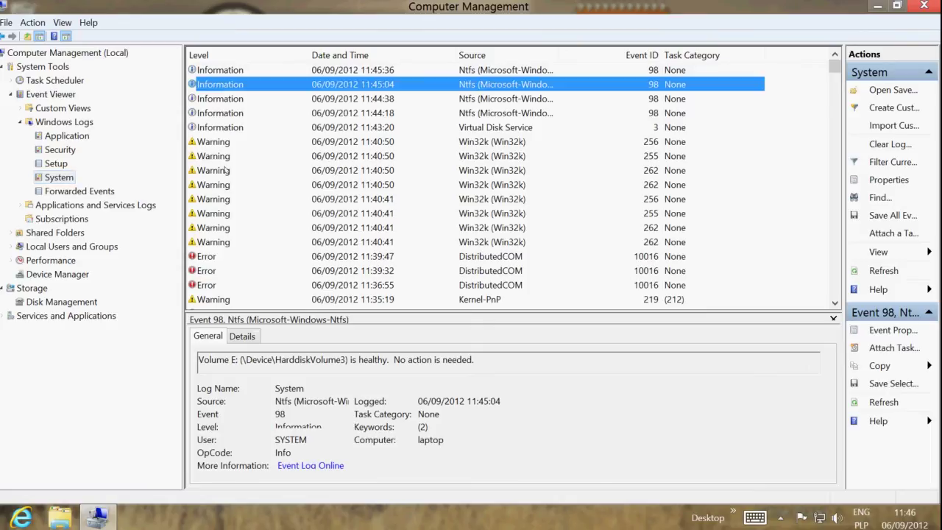
click(229, 72)
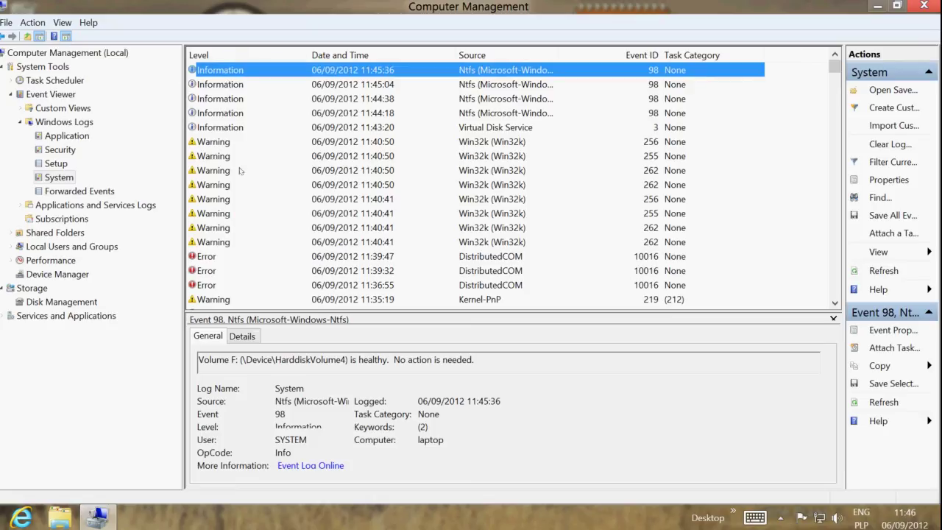
click(210, 141)
click(219, 257)
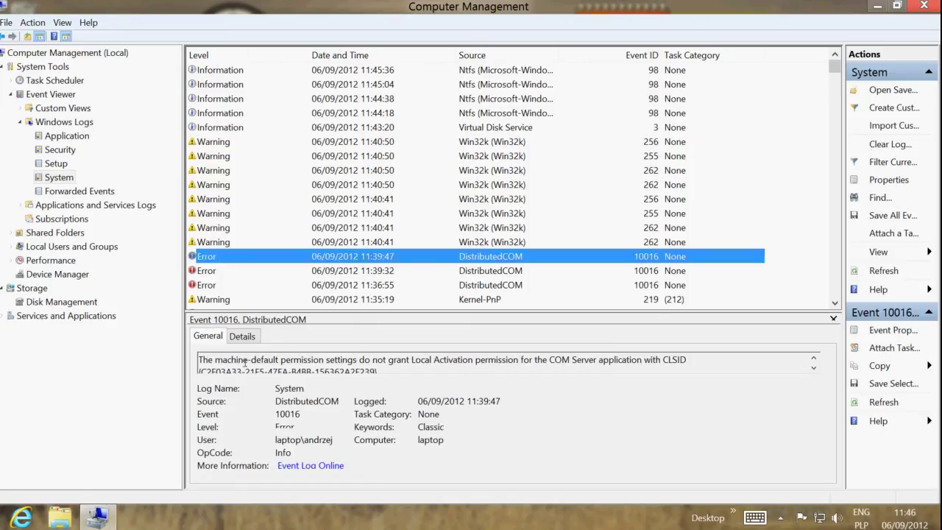
drag(200, 366, 390, 375)
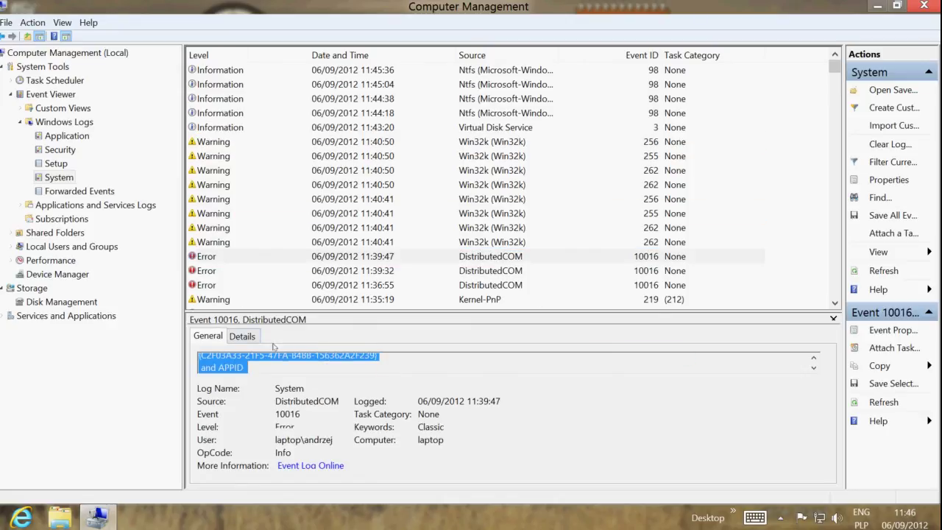
click(262, 359)
scroll(259, 360, up, 1)
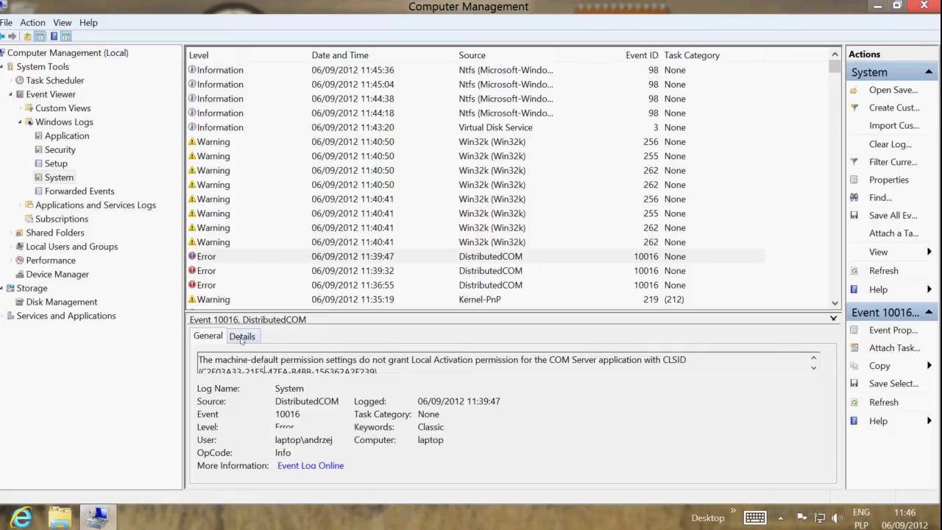
Inspect the DistributedCOM error's details in XML and Friendly views, and view the details of the latest Win32k warning.
click(241, 337)
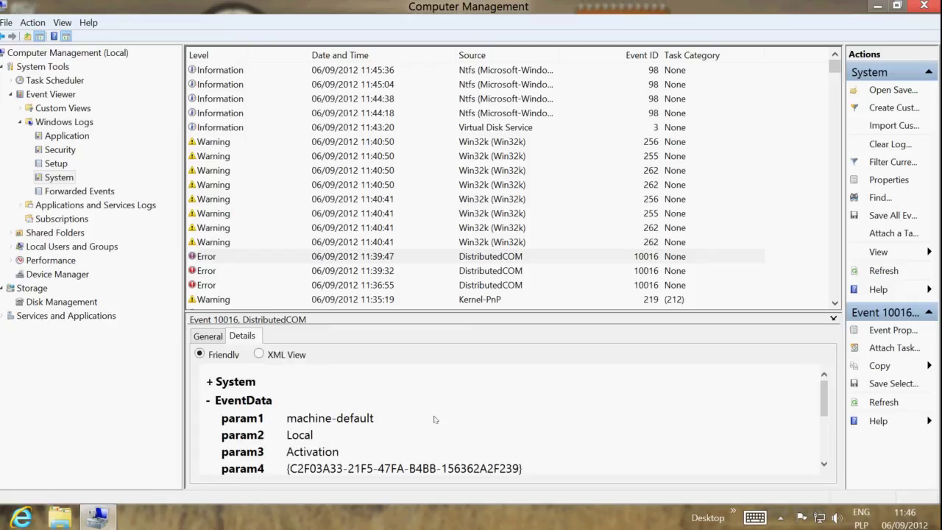
click(260, 354)
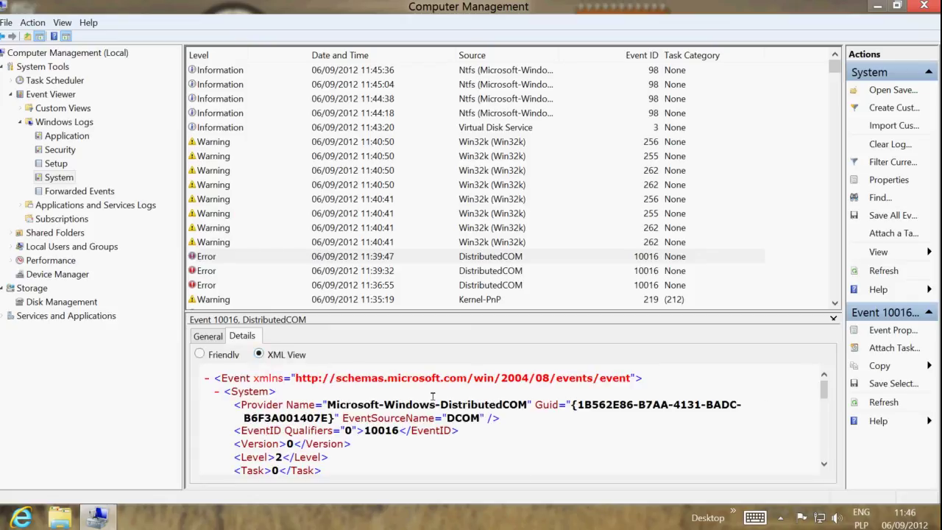
triple_click(301, 418)
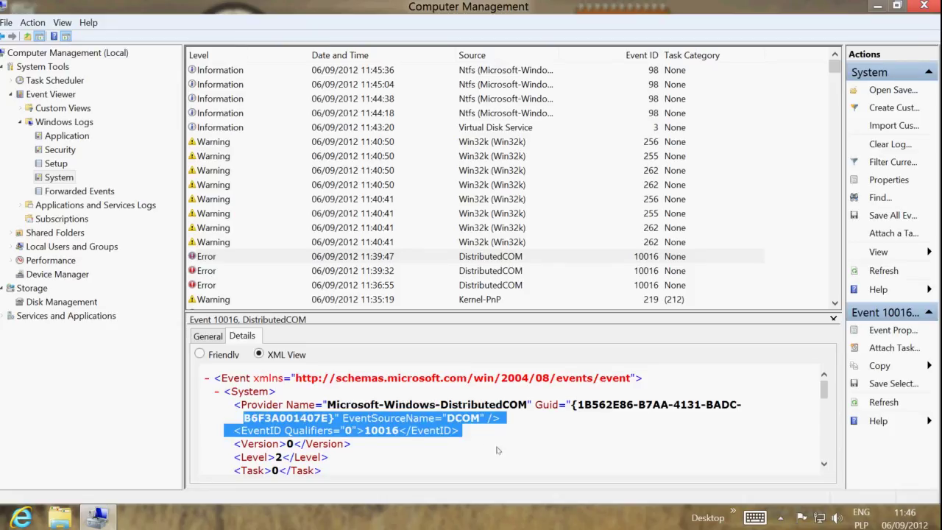
click(499, 451)
click(201, 354)
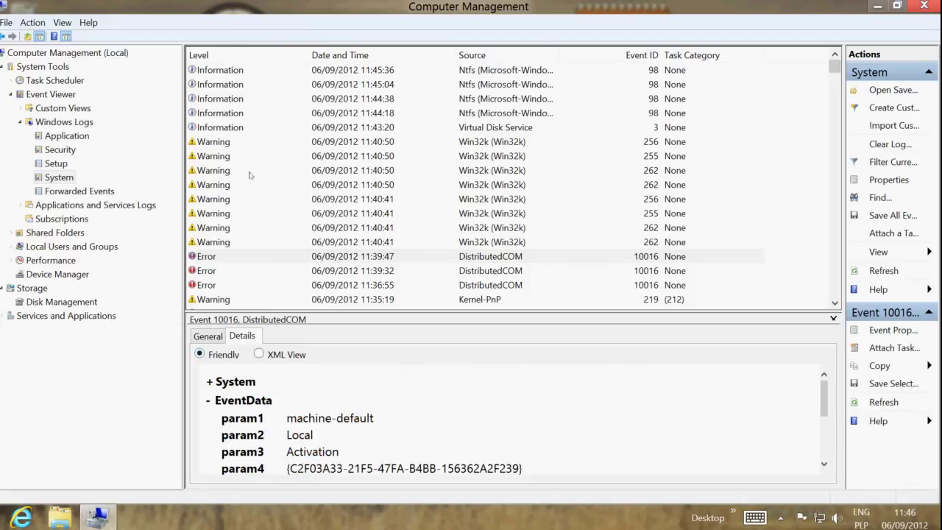
click(244, 146)
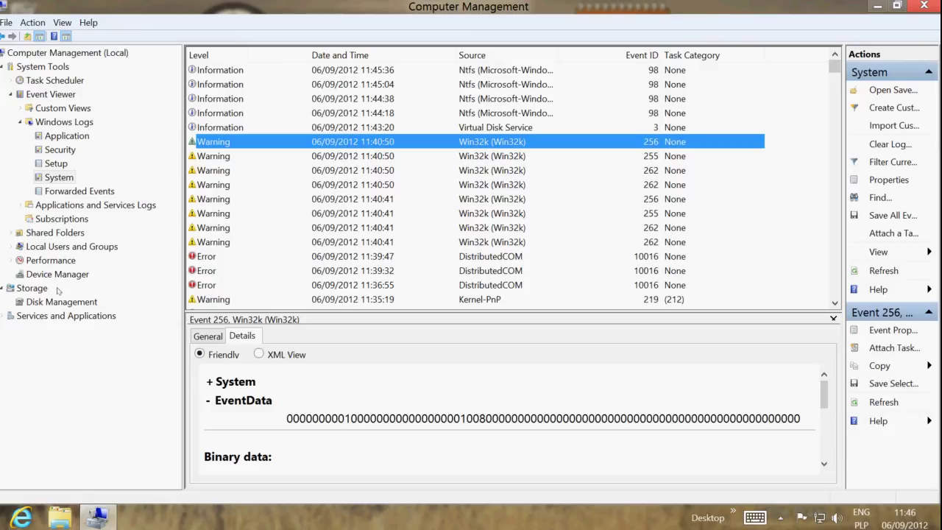
Open Services under Services and Applications and sort the list by status with running services first.
click(48, 317)
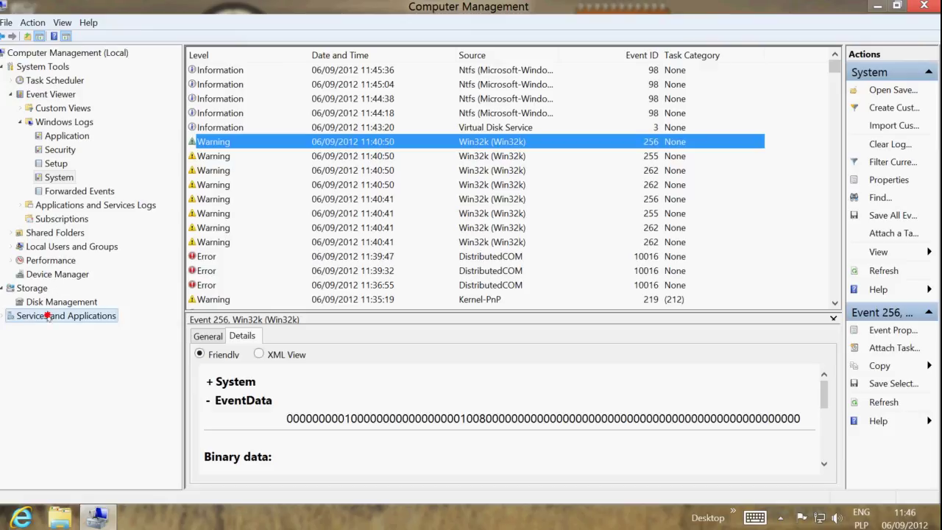
click(3, 316)
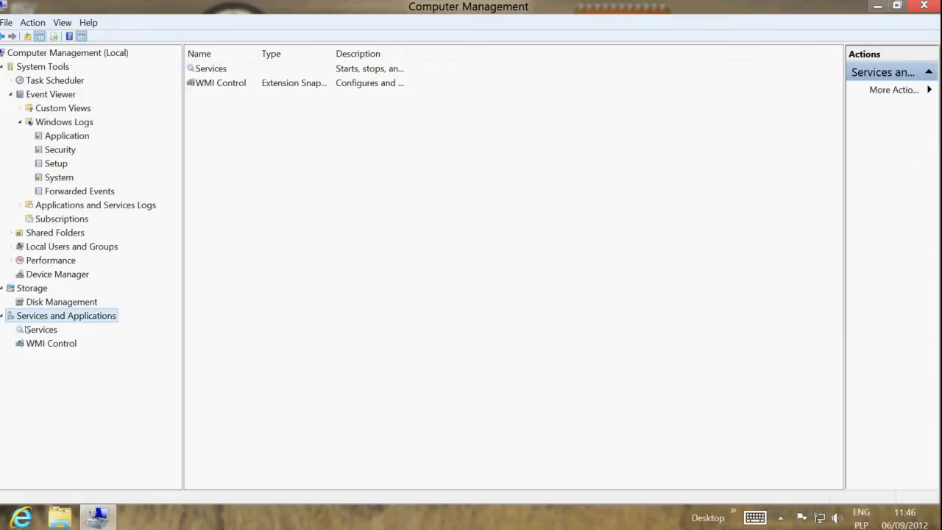
click(41, 328)
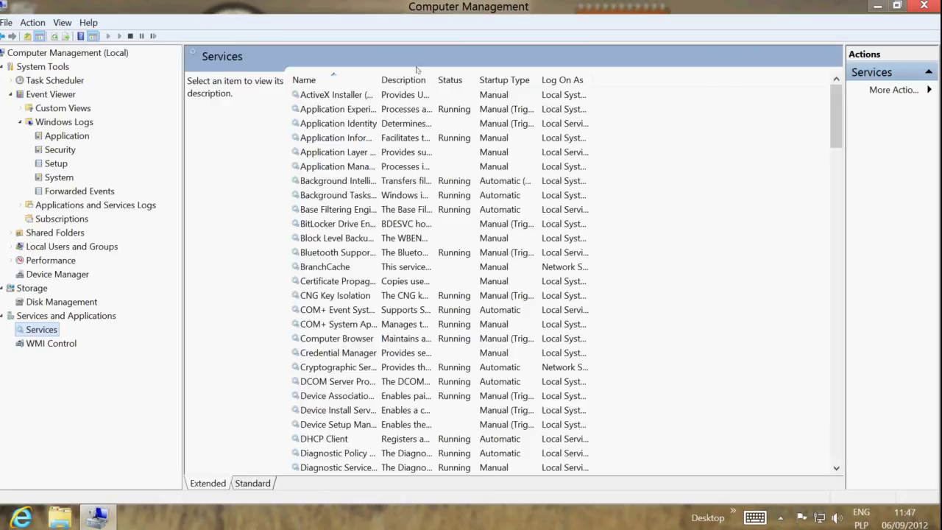
click(465, 84)
click(455, 79)
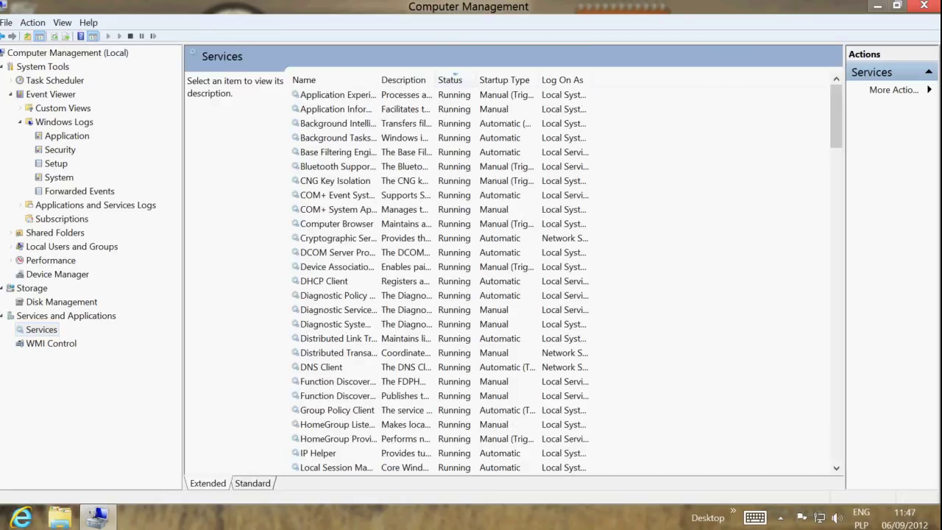
Check the Application Experience service, reverse the status sort, and view the BranchCache and ActiveX Installer descriptions.
click(456, 95)
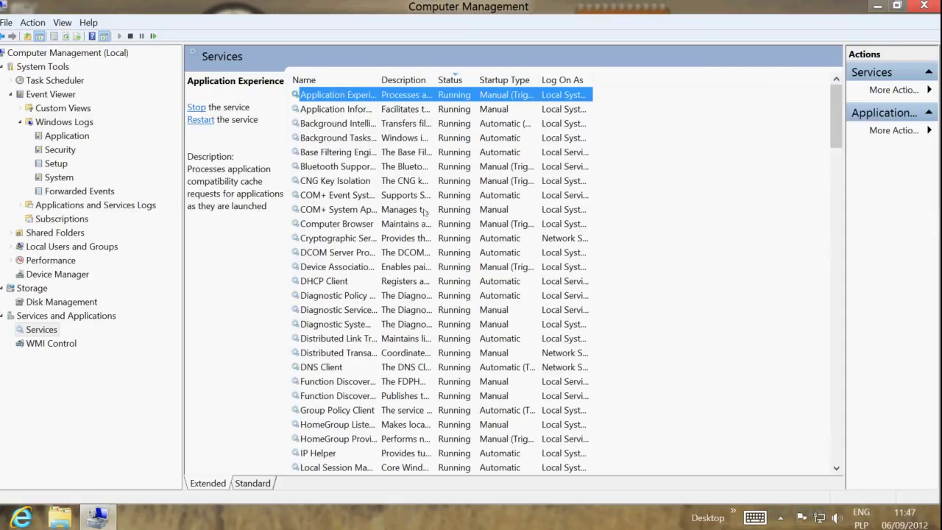
click(431, 194)
click(450, 82)
click(320, 180)
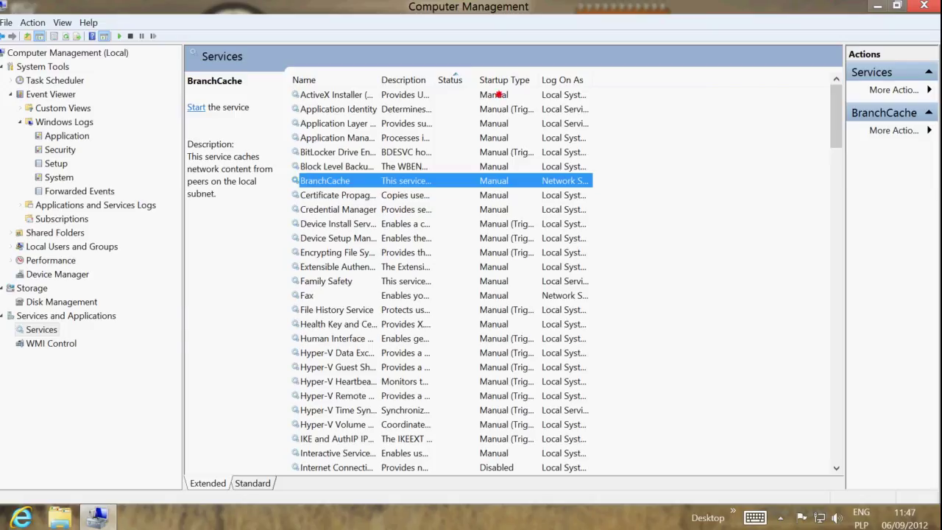
click(515, 95)
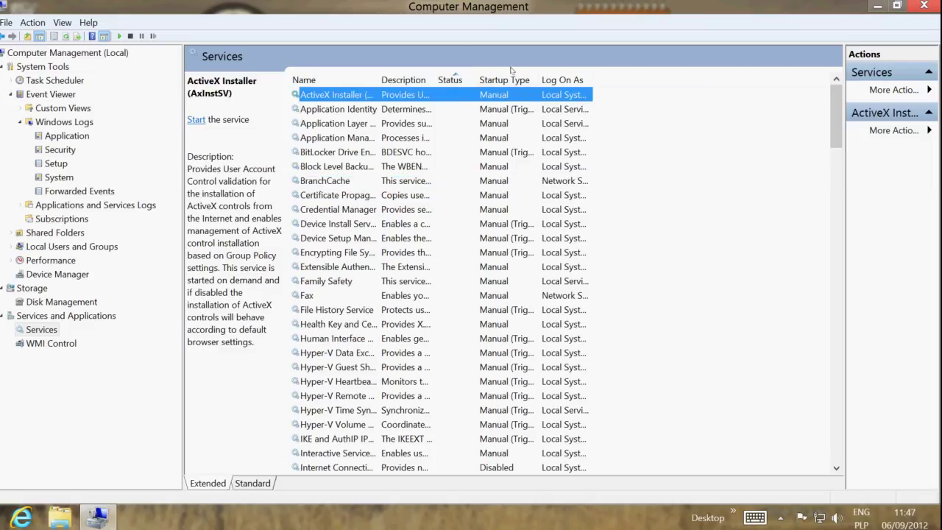
Sort running services first again and view the CNG Key Isolation and Device Association Service descriptions.
click(447, 79)
click(500, 195)
click(499, 177)
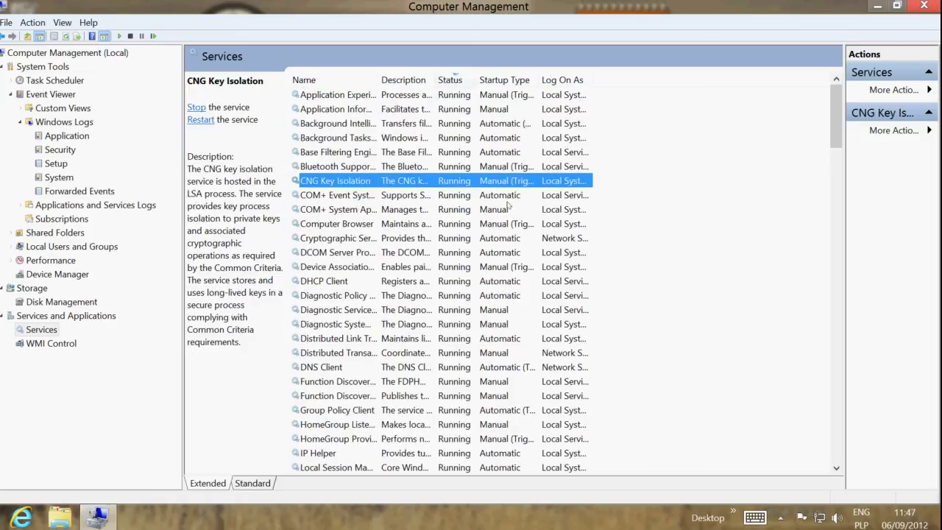
click(508, 271)
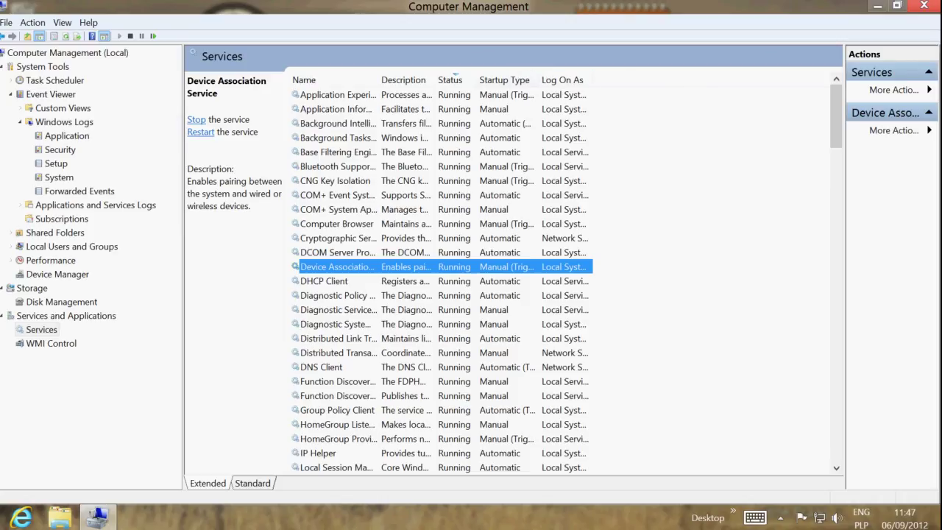
Fit the Startup Type column to its contents and check the startup types of Application Experience and Background Intelligent Transfer Service.
double_click(537, 78)
click(494, 94)
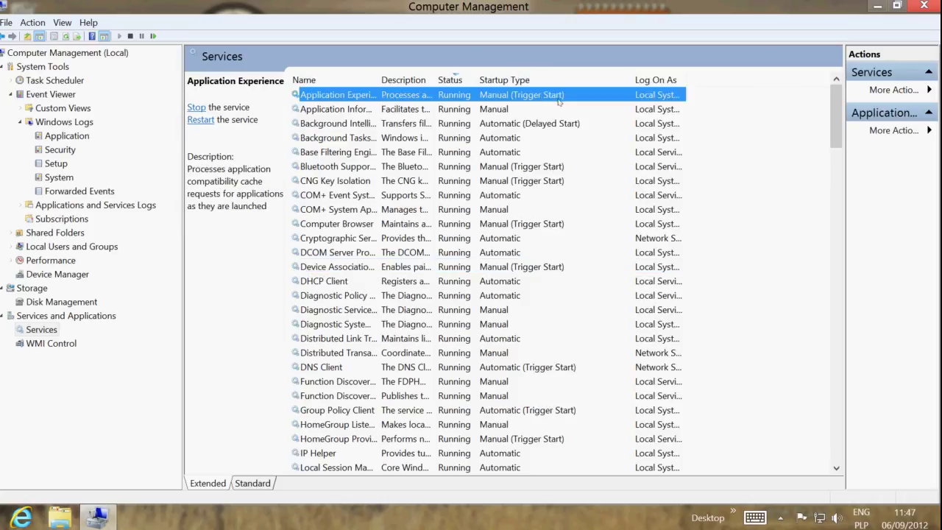
click(517, 126)
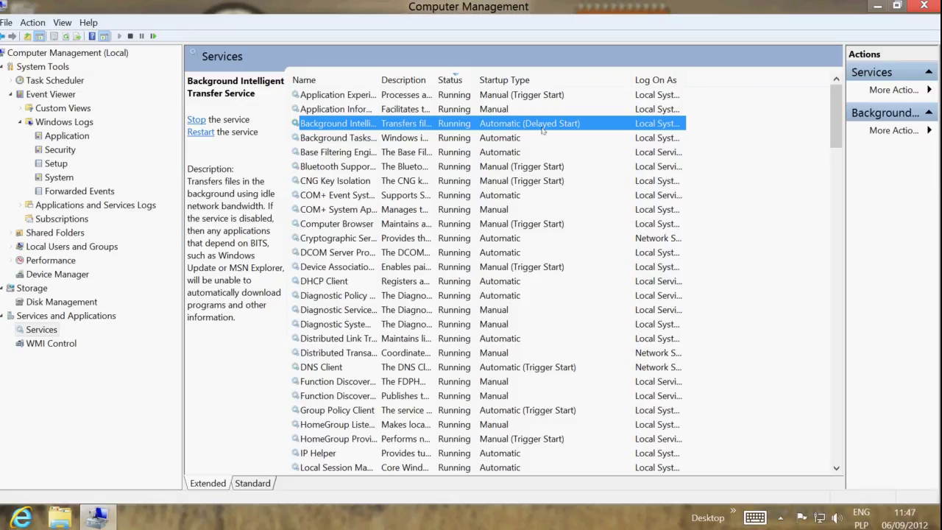
Collapse Event Viewer, open Task Scheduler and start a new task named "proste zadanie".
click(11, 94)
click(44, 80)
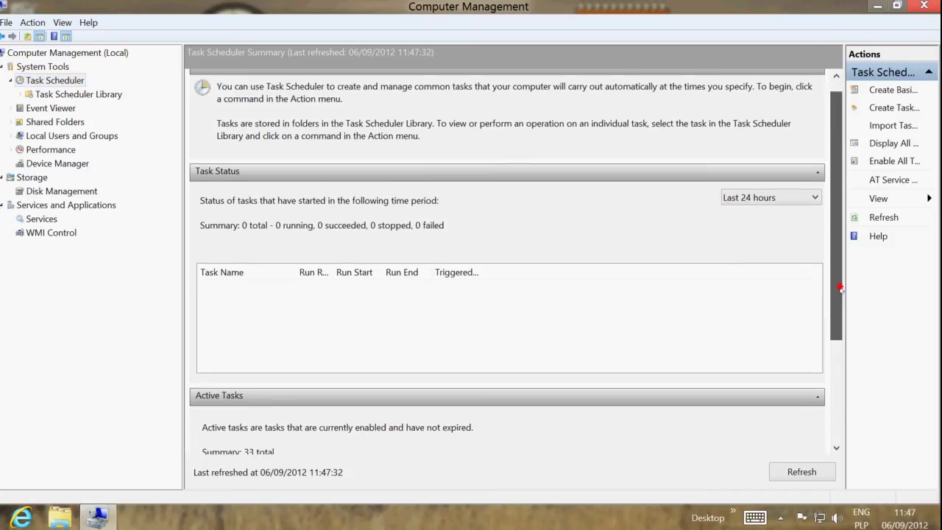
click(891, 109)
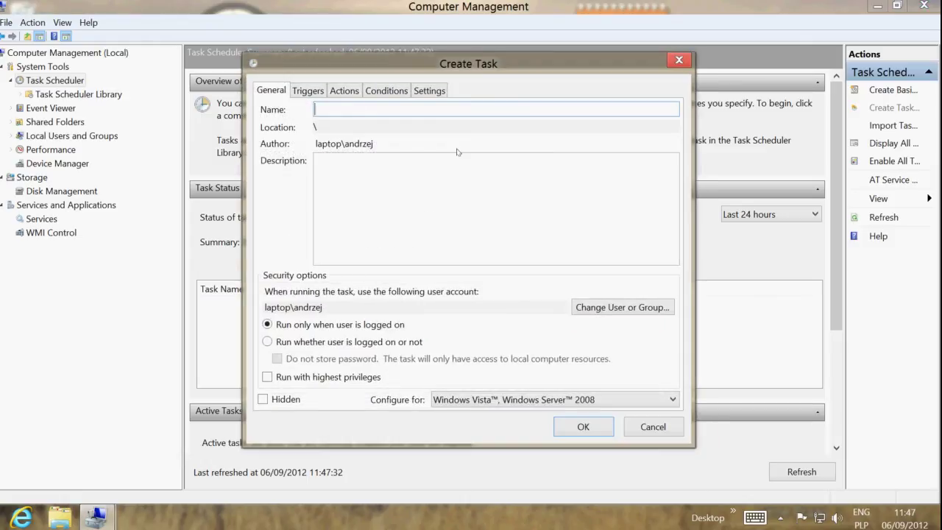
text(proste zadanie)
Add a Start a program action to the new task with notepad.exe as the program, leaving the triggers empty.
click(300, 95)
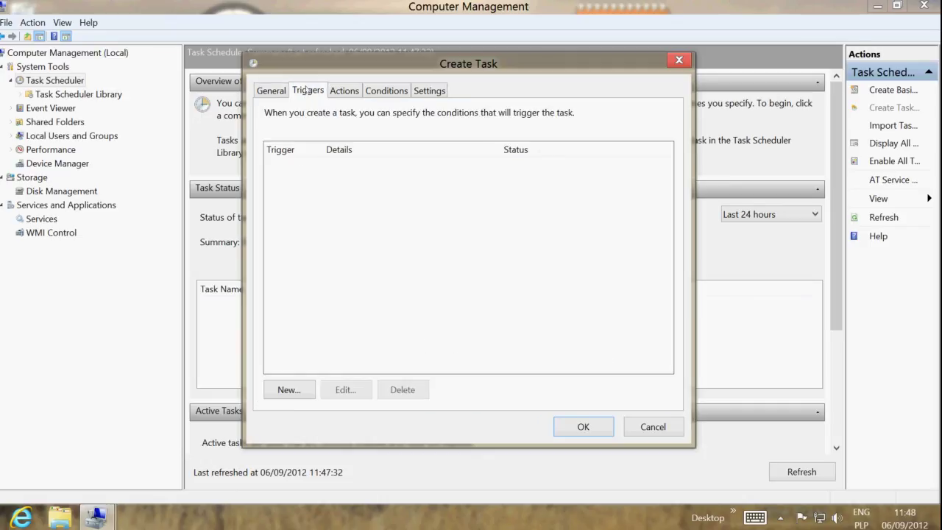
click(350, 92)
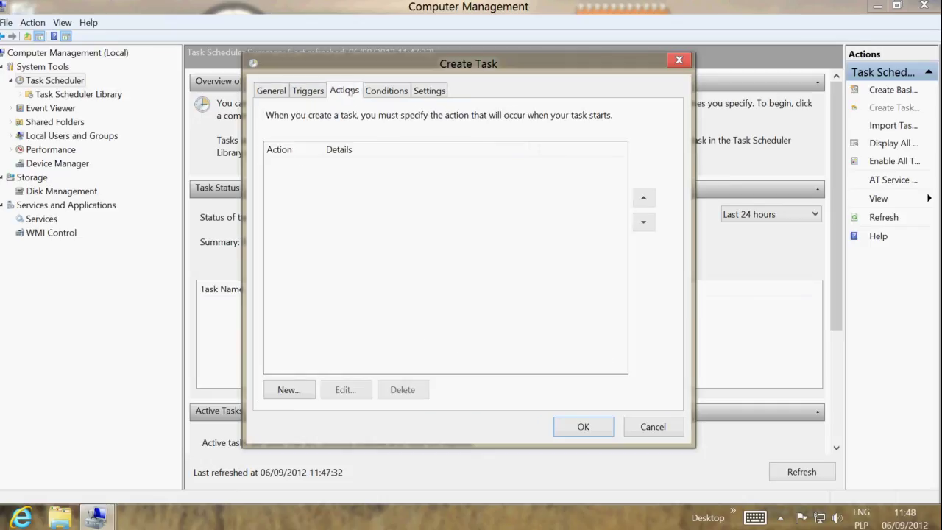
click(286, 390)
click(471, 135)
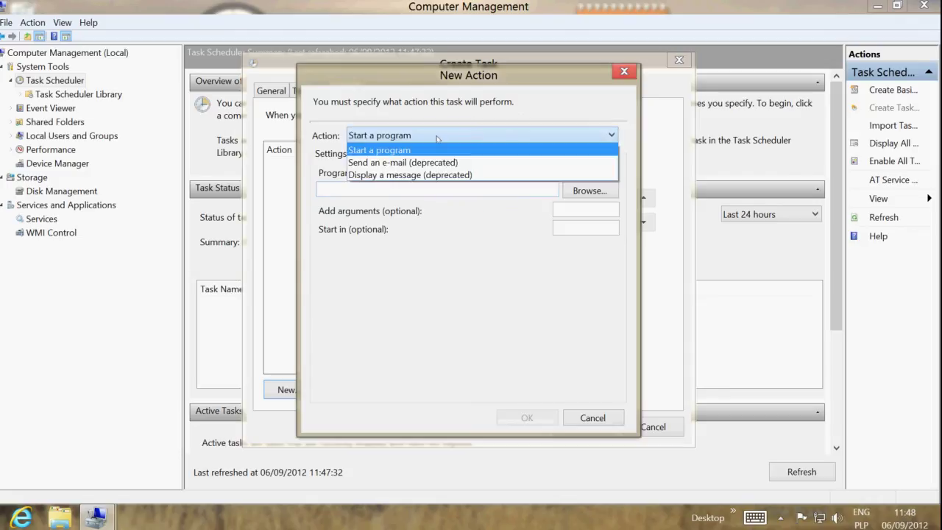
click(414, 152)
click(363, 186)
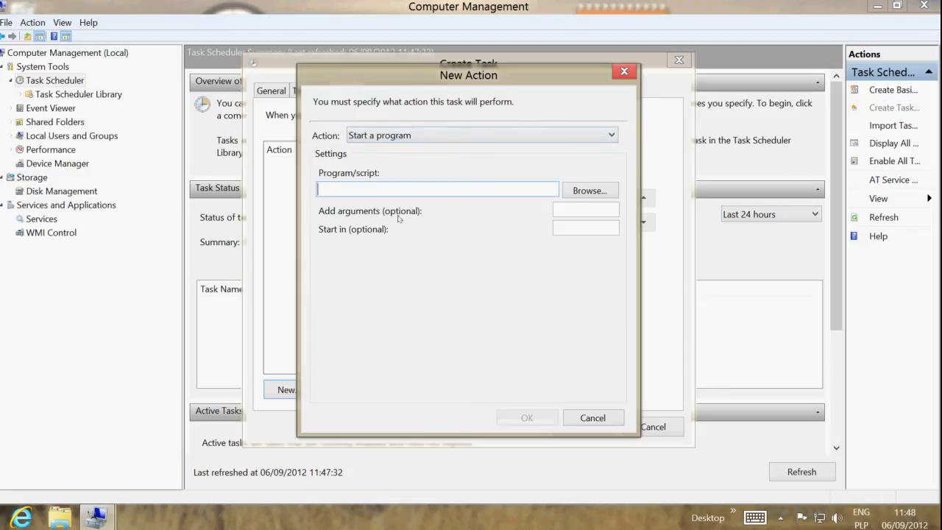
text(notedpa)
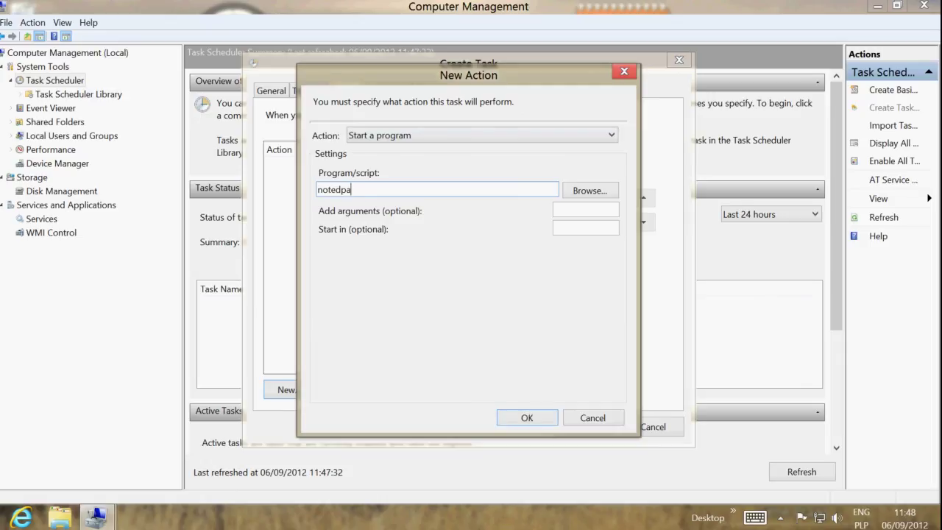
text(d.exe)
key(BackSpace)
click(528, 417)
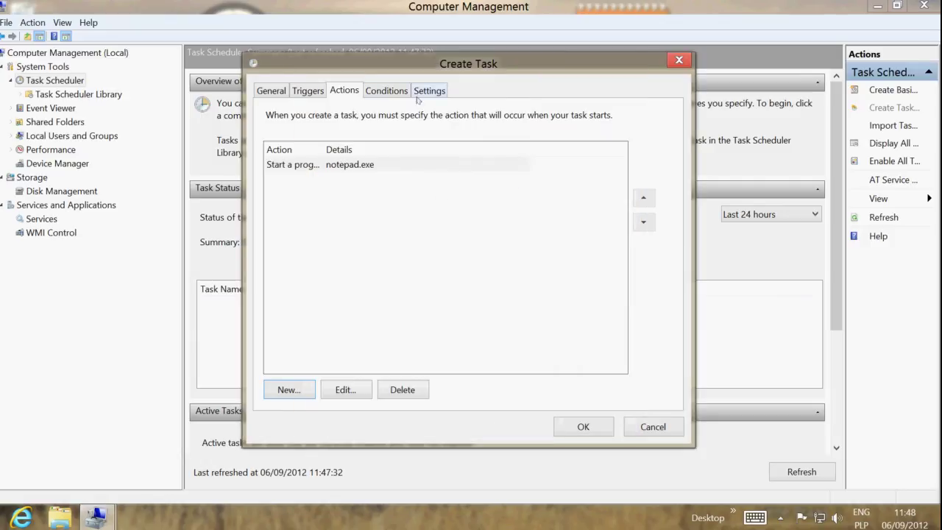
Restrict the task to start only if the computer is idle for 10 minutes, review its additional settings and save it.
click(401, 94)
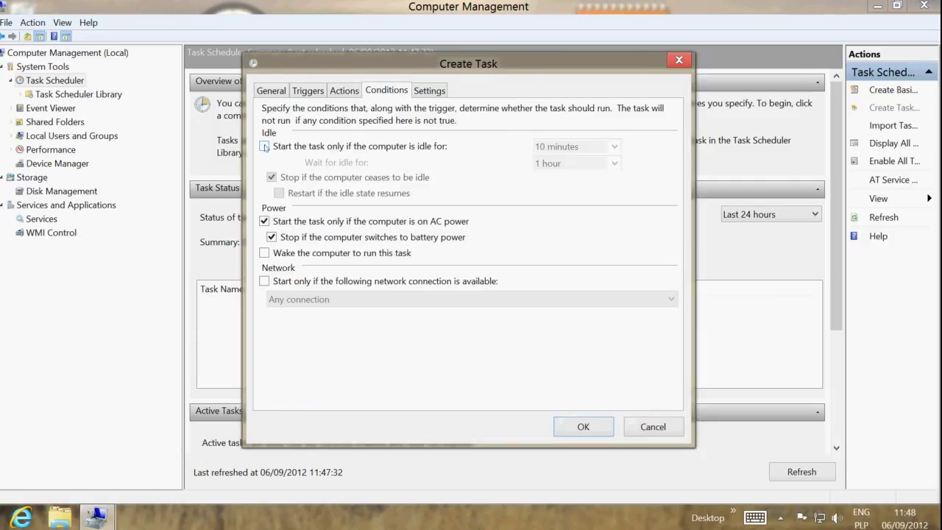
click(264, 147)
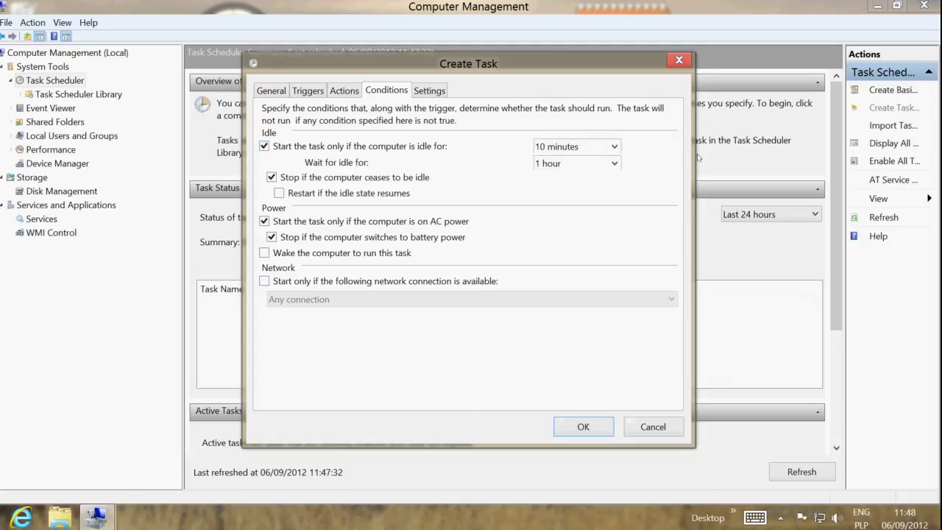
click(429, 90)
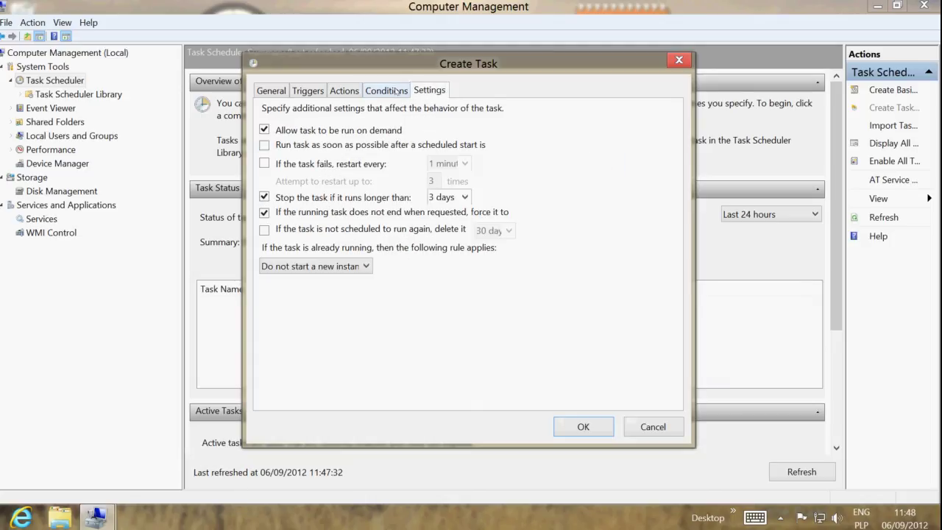
click(272, 91)
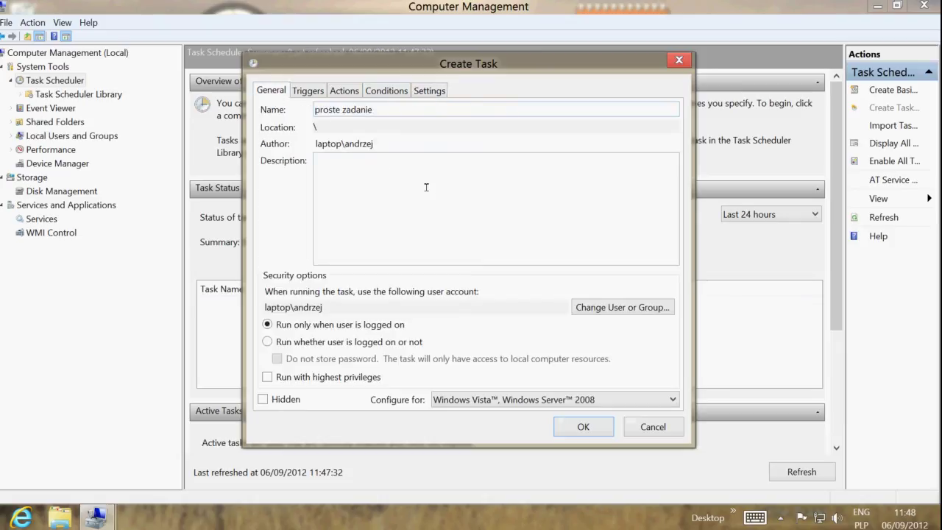
click(583, 426)
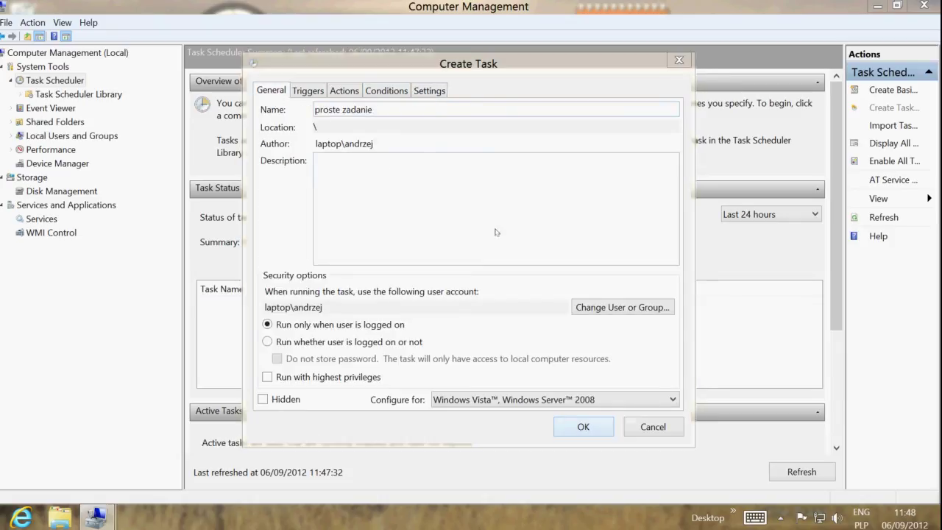
click(587, 431)
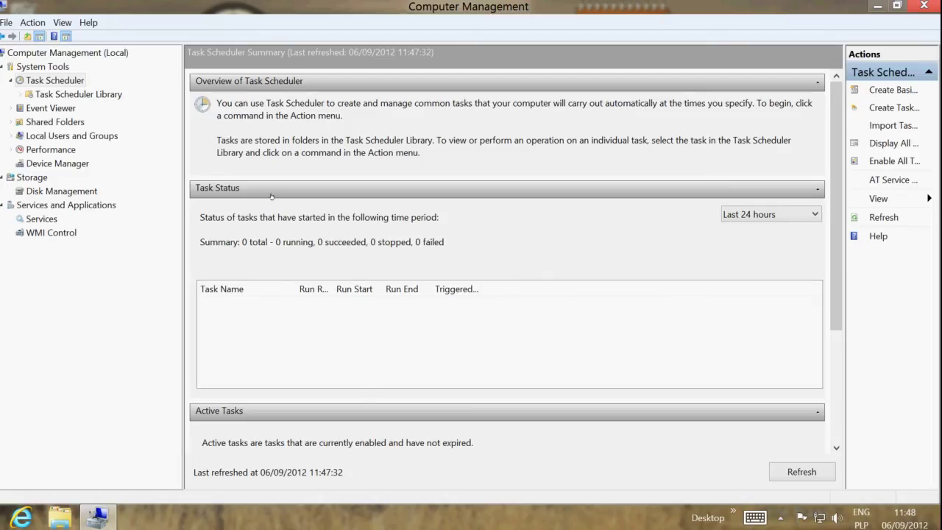
Select the proste zadanie task in the Task Scheduler Library and widen the Name column to fit its full name.
click(55, 96)
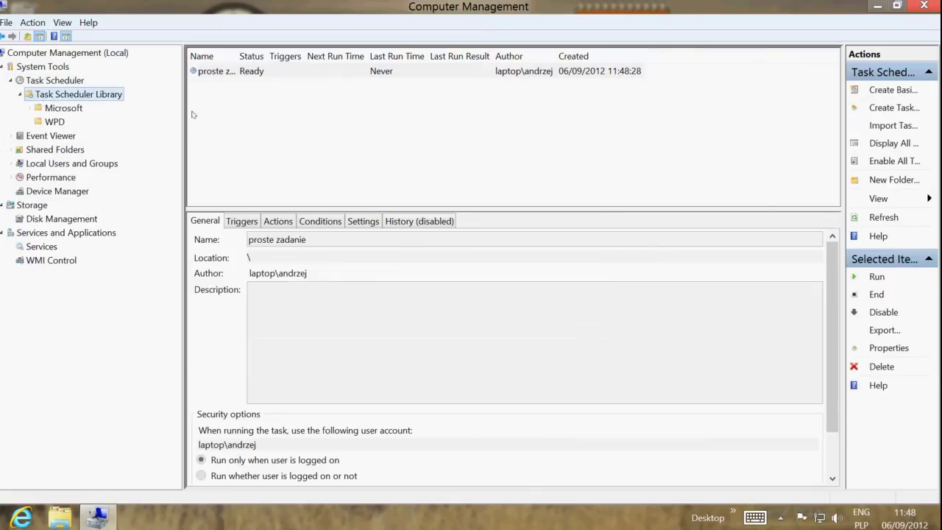
click(269, 73)
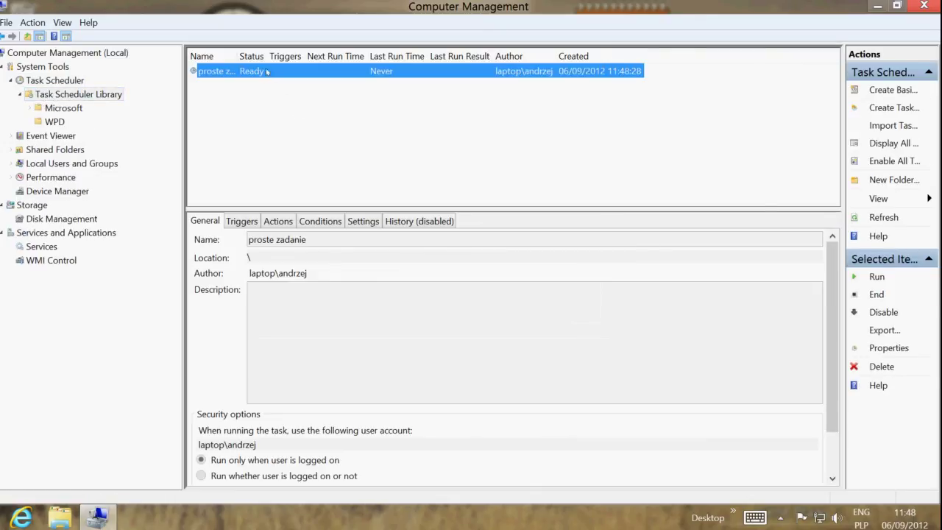
drag(235, 51, 292, 53)
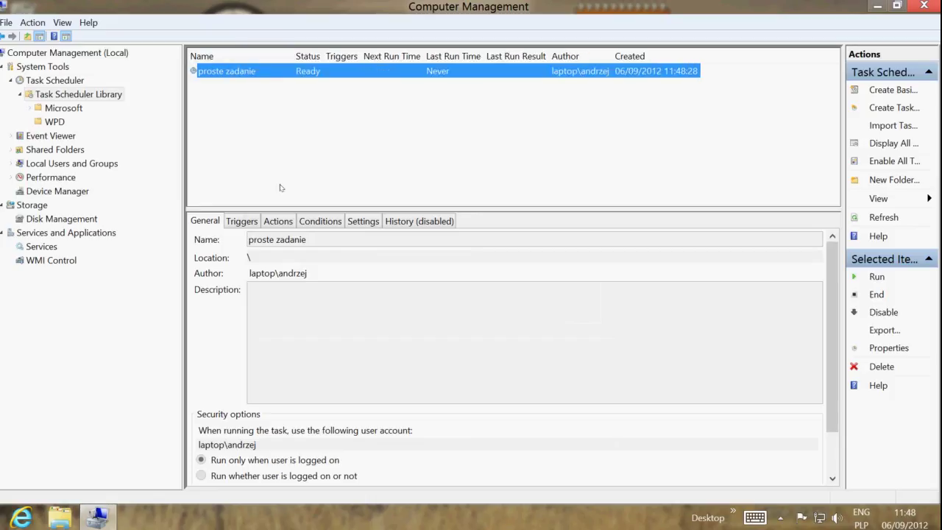
Review the triggers, actions, conditions and settings of the proste zadanie task.
click(243, 221)
click(279, 222)
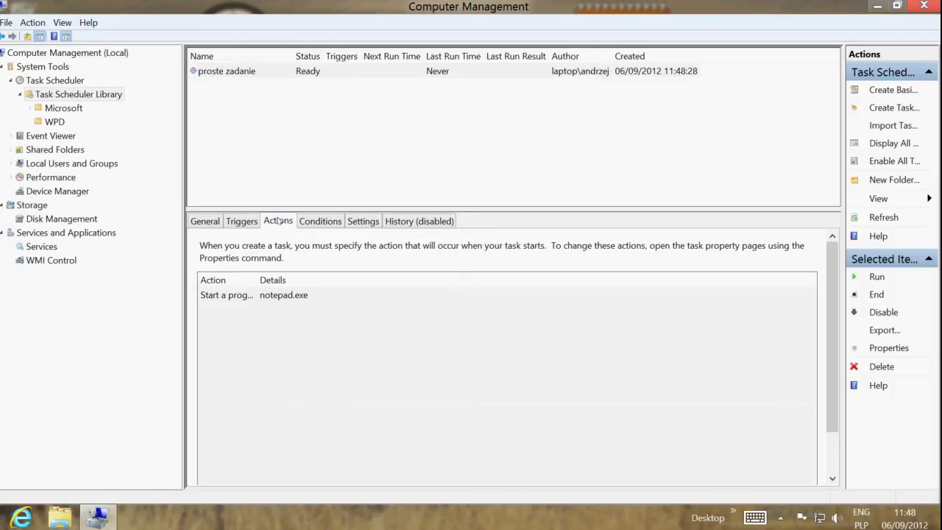
click(262, 76)
click(317, 222)
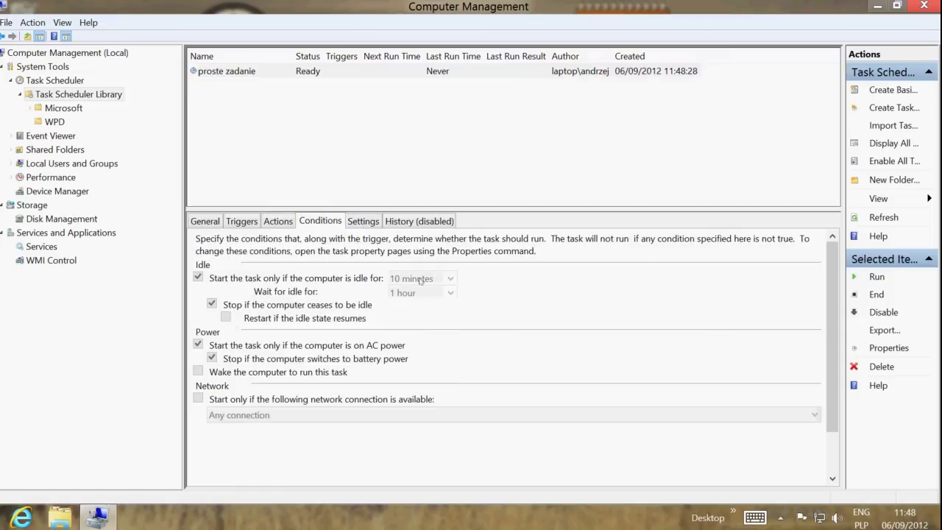
click(363, 221)
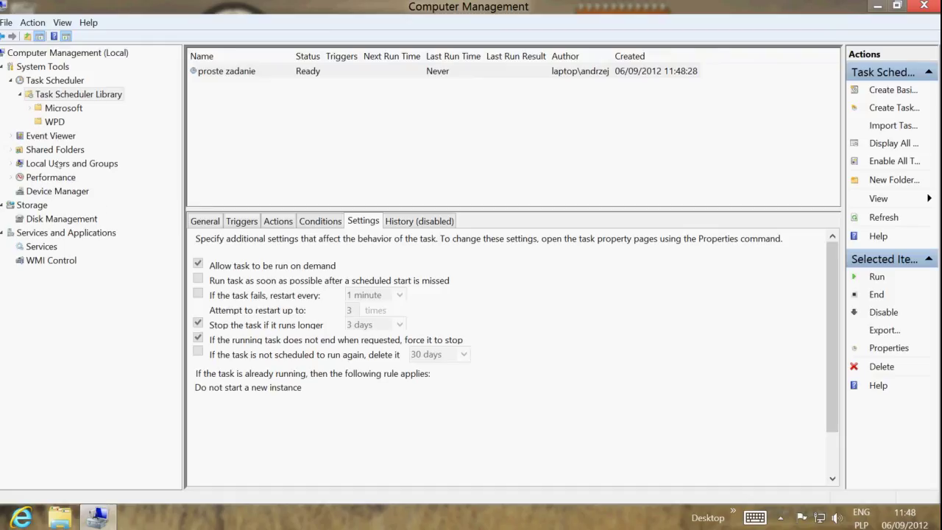
Open Users under Local Users and Groups and widen the Name column to show the full account names.
click(29, 166)
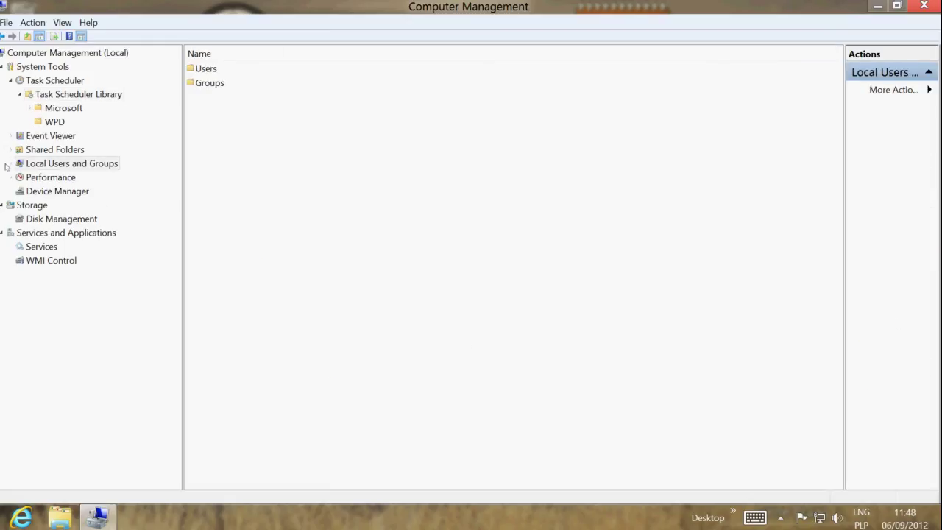
click(10, 164)
click(46, 177)
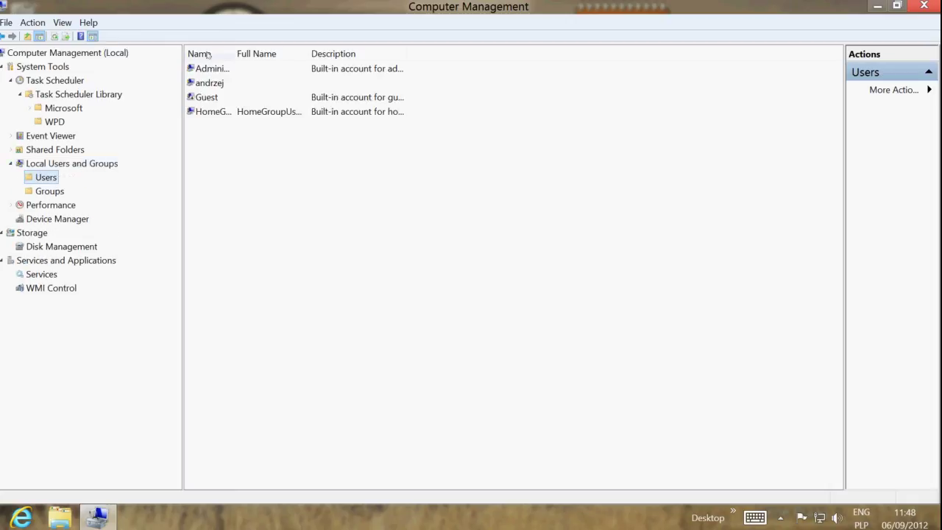
drag(230, 55, 357, 55)
Go through the local user accounts one by one, including Guest and HomeGroupUser$, ending on Administrator.
click(225, 69)
click(220, 82)
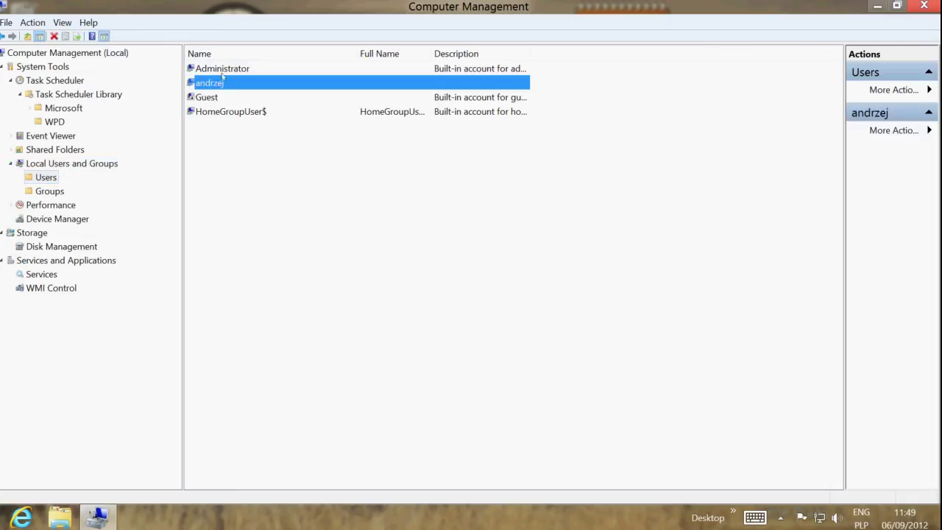
click(228, 69)
click(222, 85)
click(217, 97)
click(222, 111)
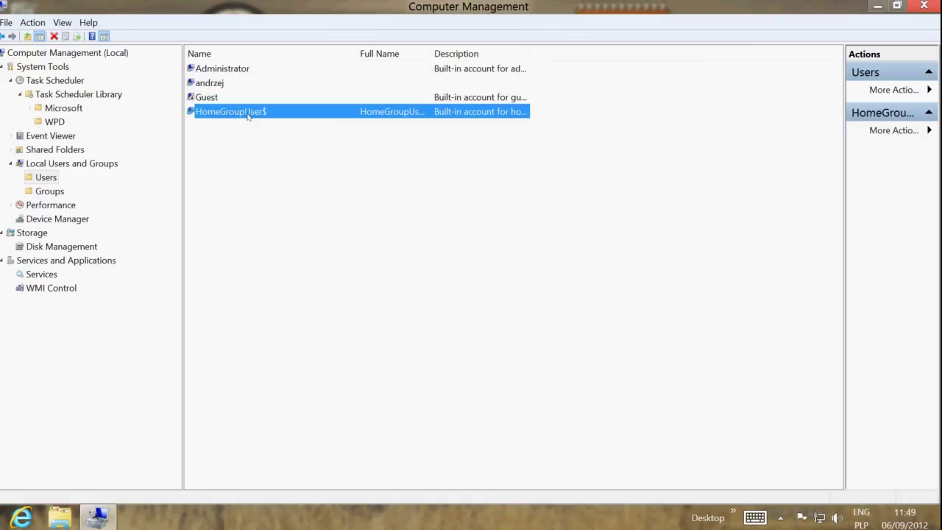
click(233, 70)
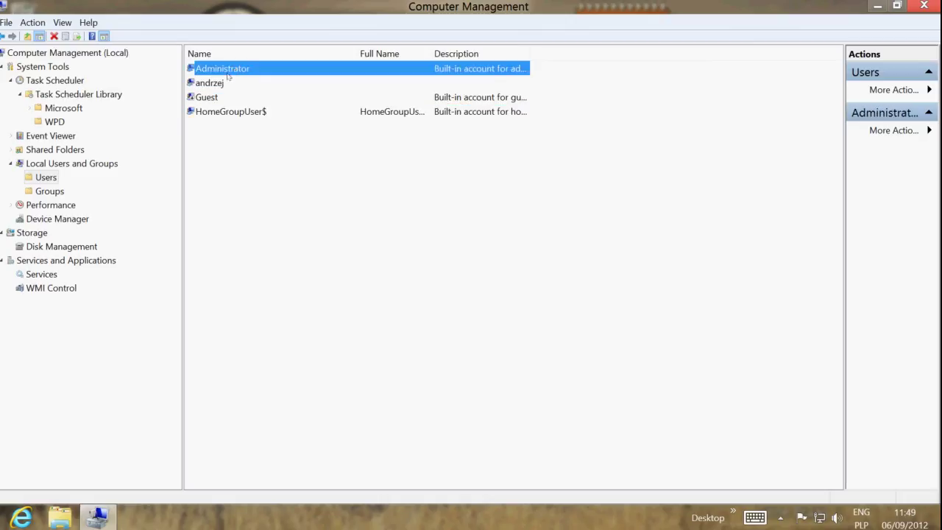
View the Administrator account's general options, group membership and profile settings, and close its properties without changes.
double_click(228, 73)
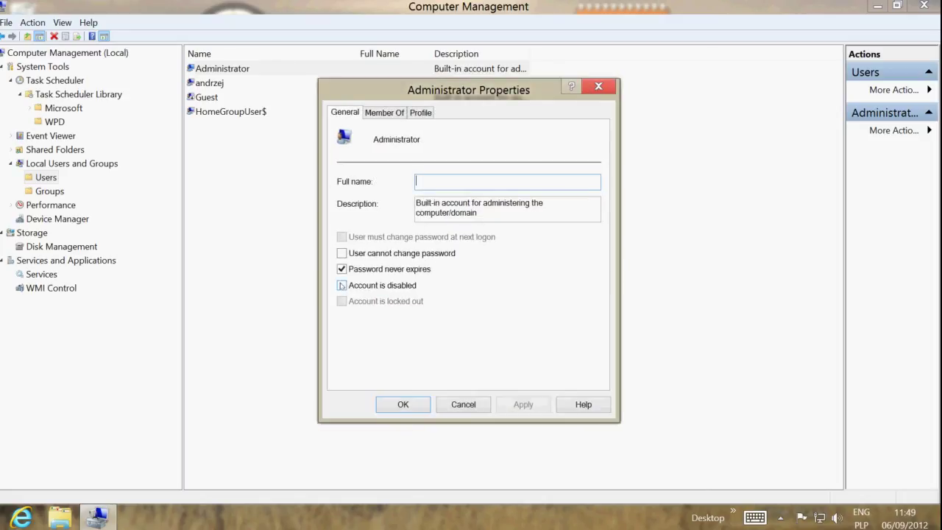
click(381, 114)
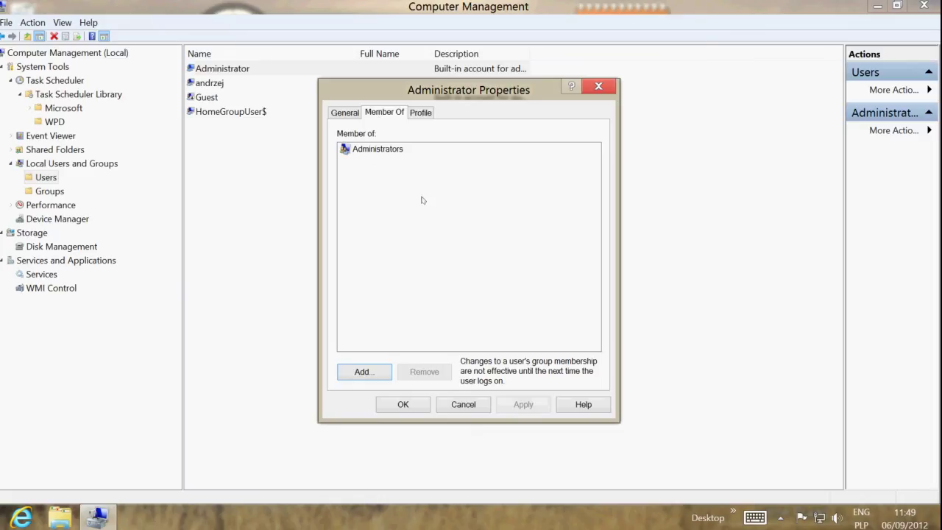
click(373, 151)
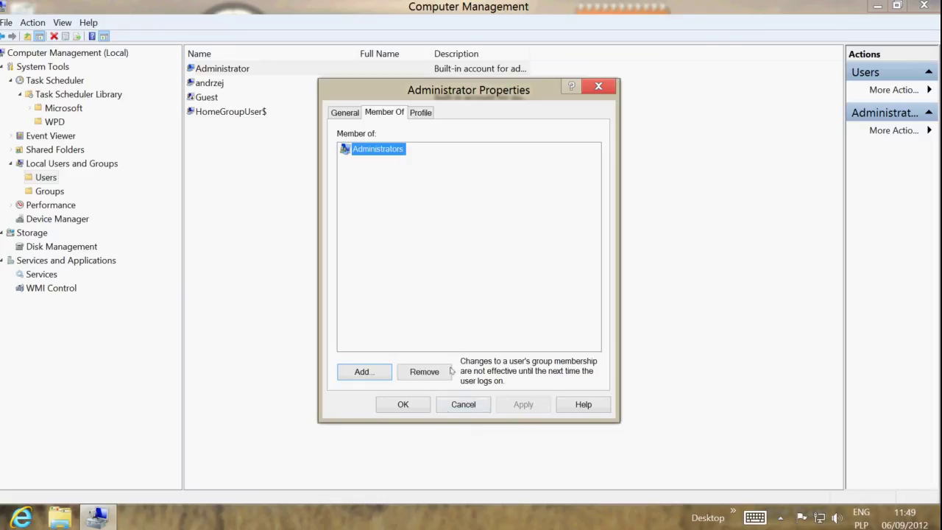
click(419, 114)
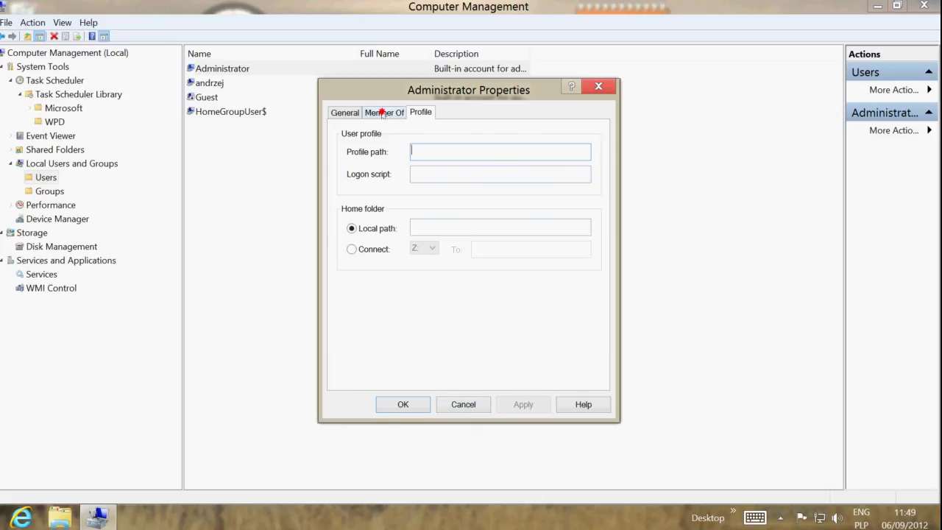
click(344, 112)
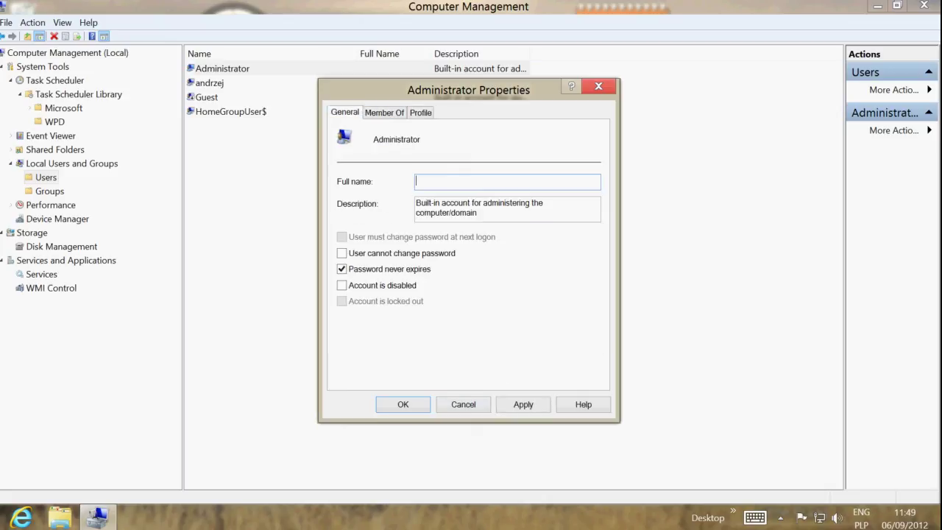
click(463, 405)
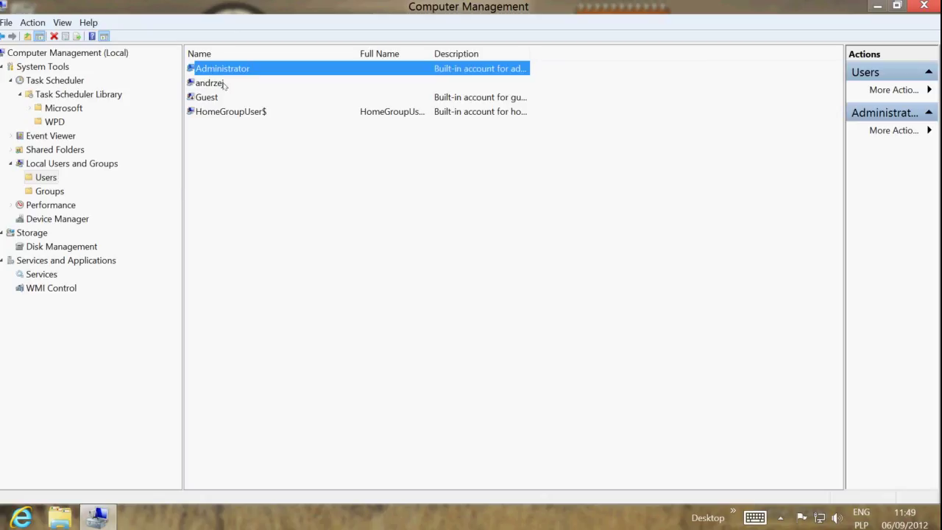
Look over the available commands for the Administrator account, reopen its properties and close them unchanged.
right_click(252, 71)
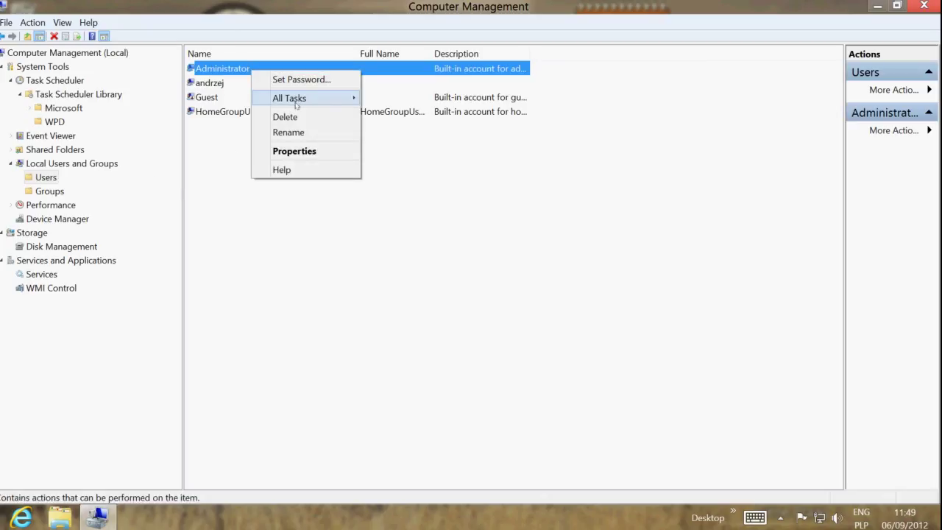
click(318, 151)
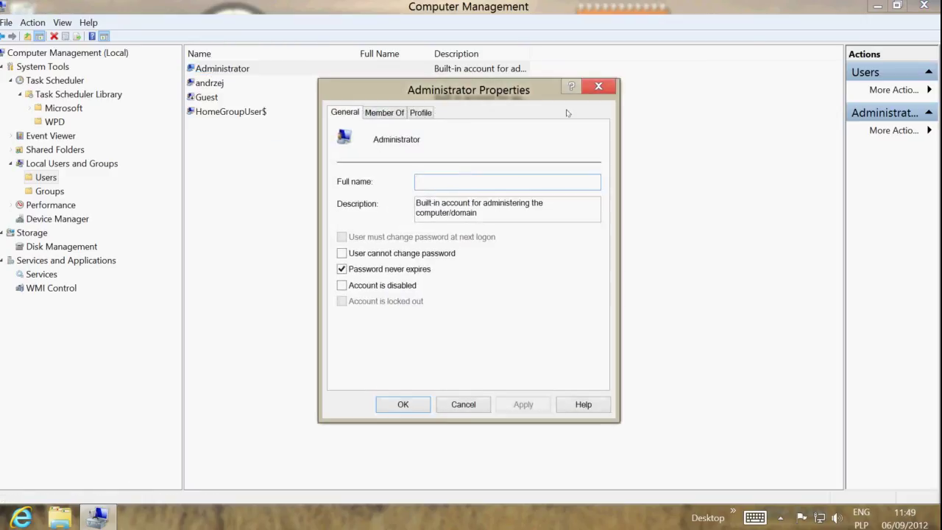
click(598, 87)
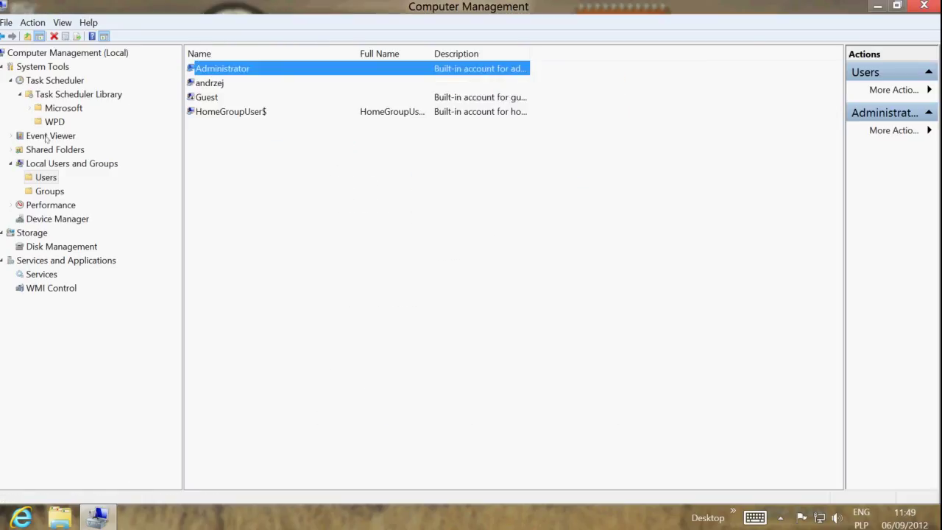
Open Shares under Shared Folders and widen the Share Name column.
click(46, 150)
click(12, 150)
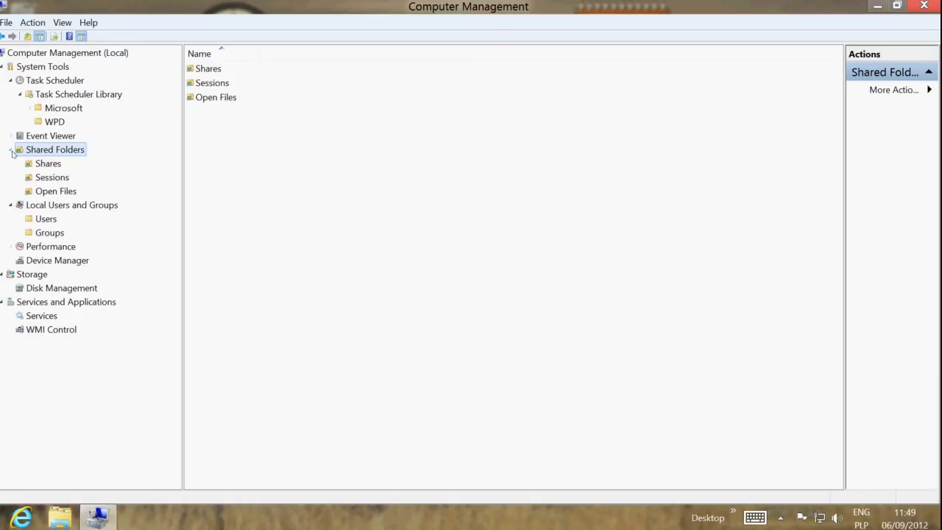
click(48, 163)
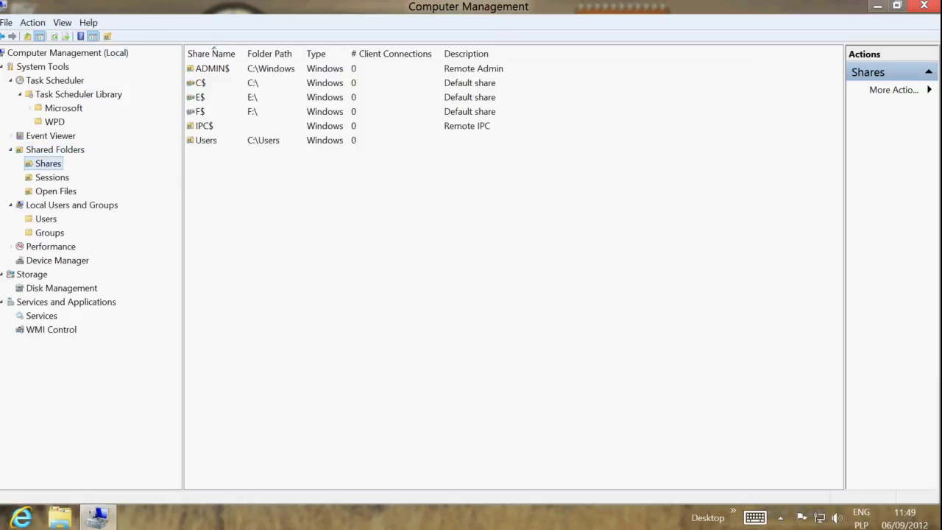
drag(244, 50, 314, 50)
Start a new share and create the folder Nowy on Local Disk (C:) as its folder path.
right_click(235, 181)
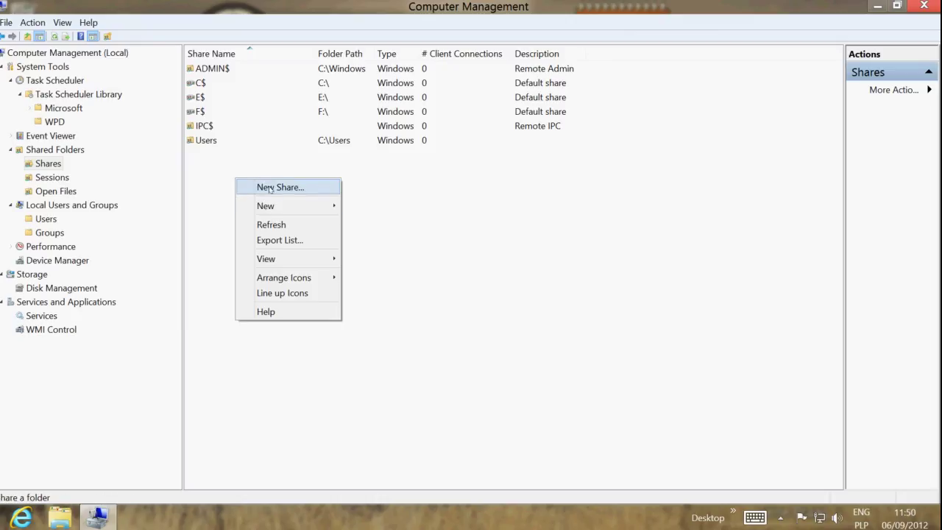
click(305, 187)
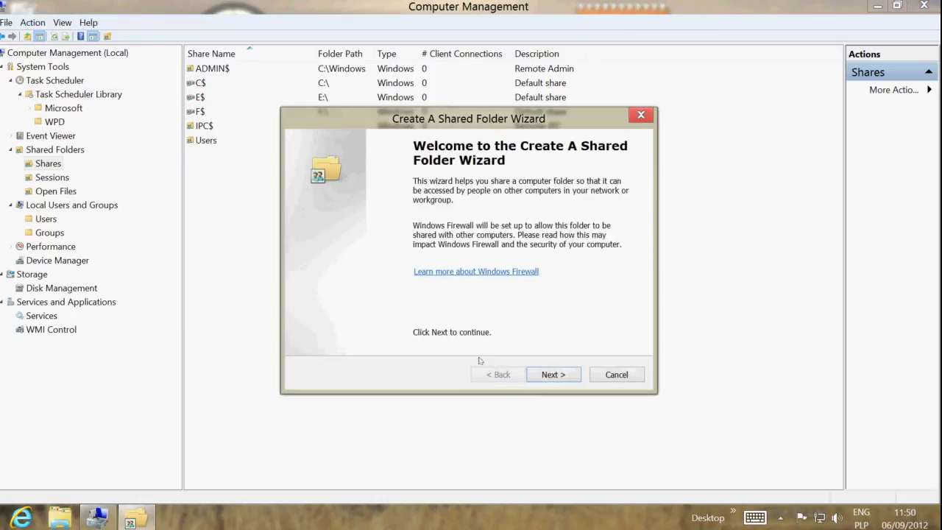
click(558, 373)
click(603, 262)
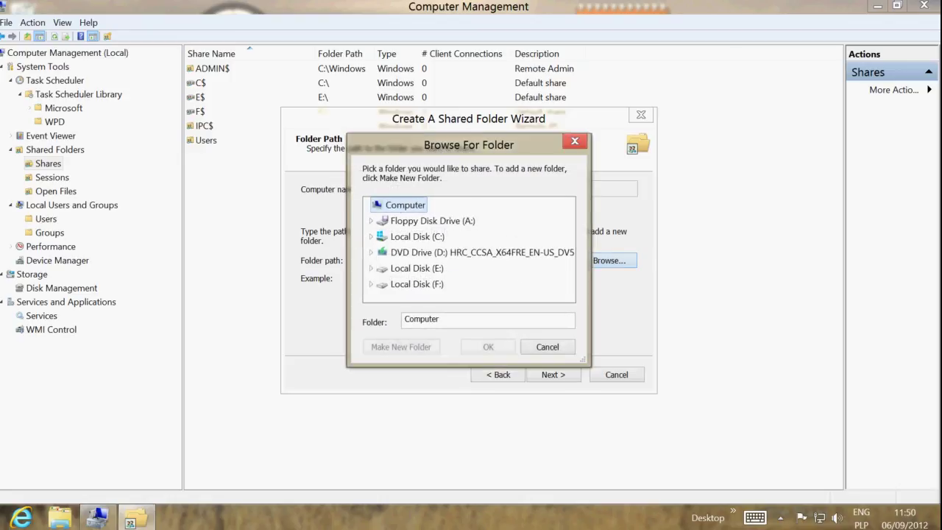
click(371, 236)
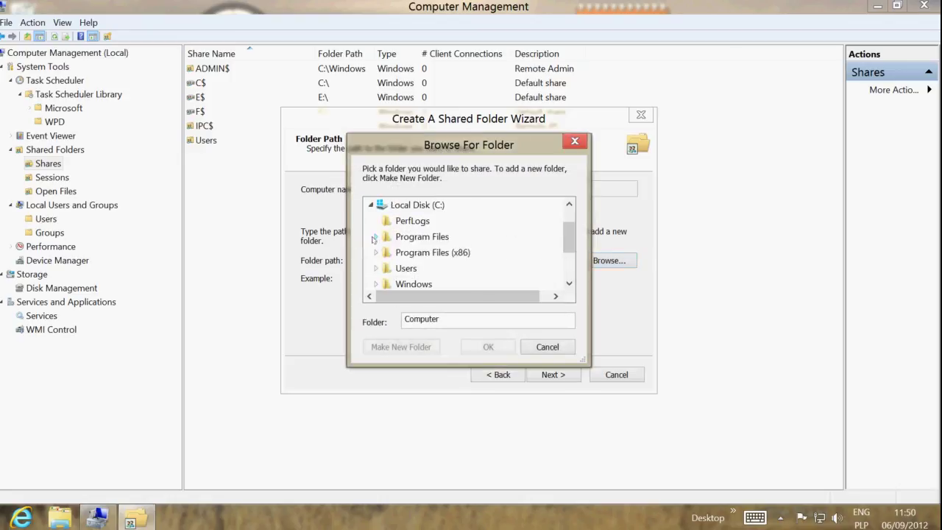
click(416, 205)
click(407, 347)
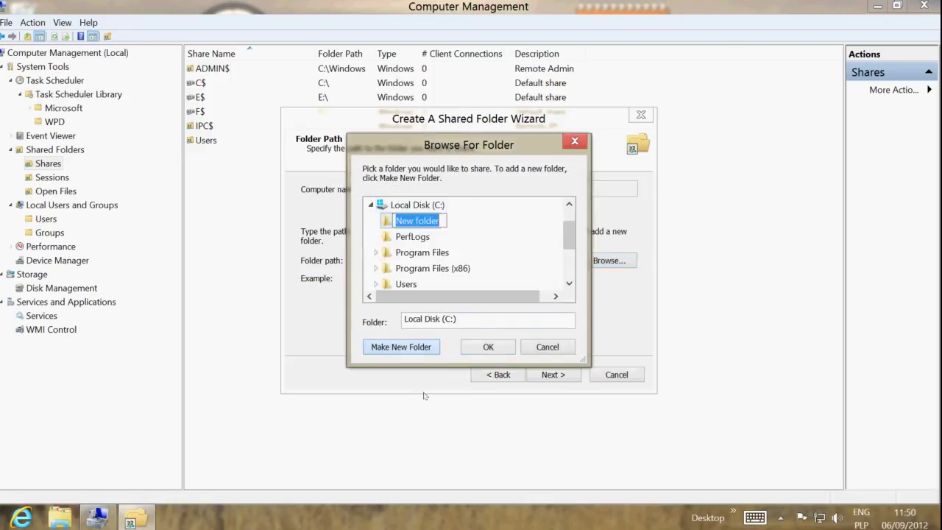
text(Nowy)
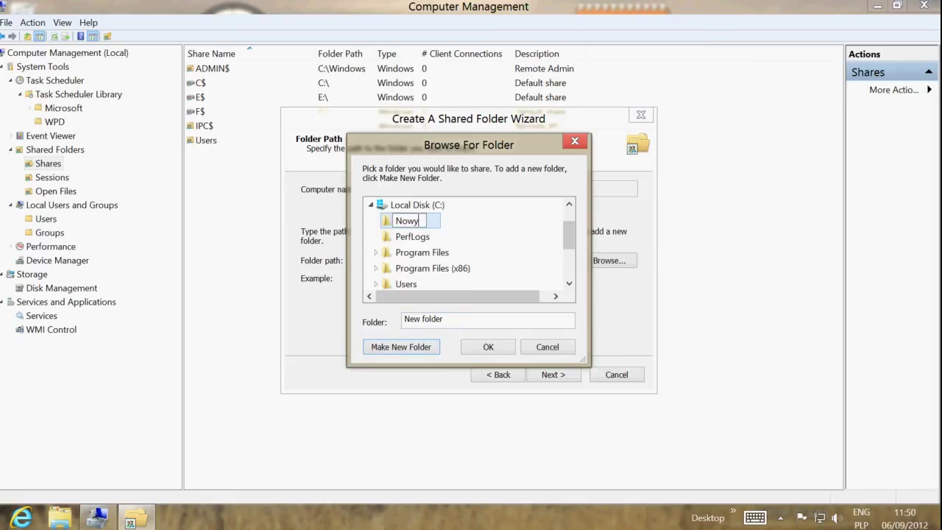
key(Return)
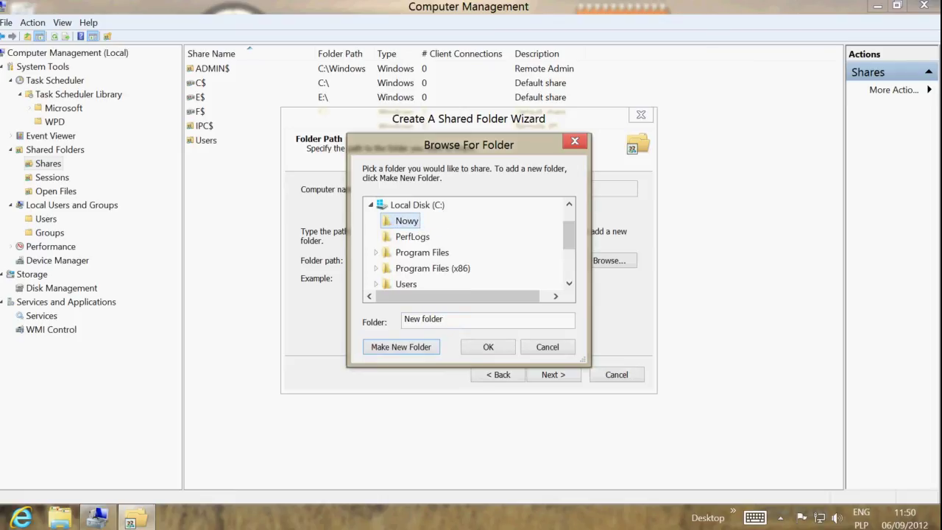
click(488, 346)
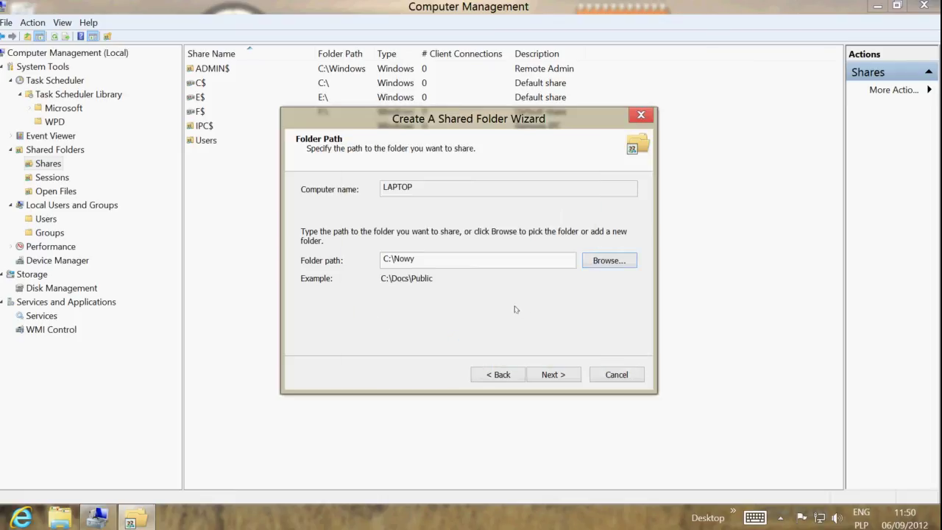
click(568, 372)
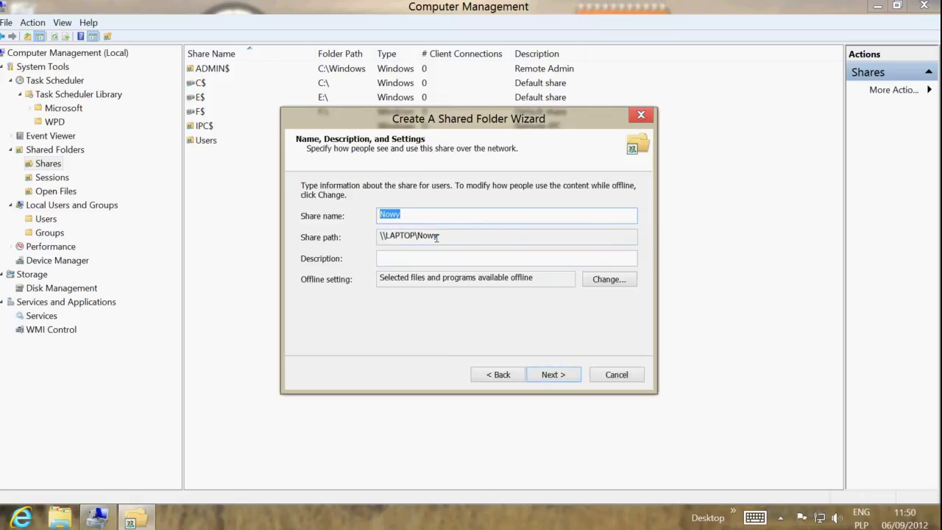
Describe the share as "To jest jakies udostepnienie", create it with read-only access for all users, and select Nowy in the shares list.
drag(439, 237, 380, 236)
right_click(387, 235)
click(237, 277)
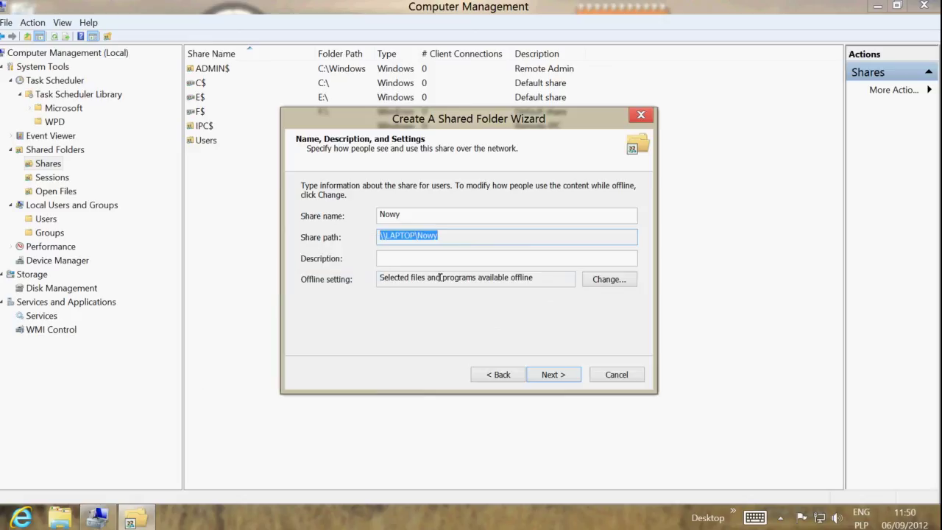
click(429, 257)
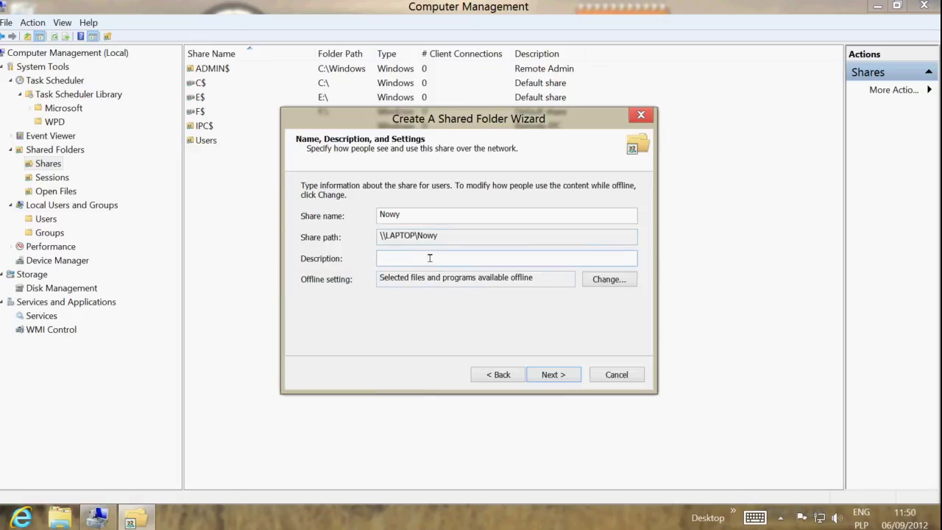
text(To jest jakies udostepnienie)
click(565, 375)
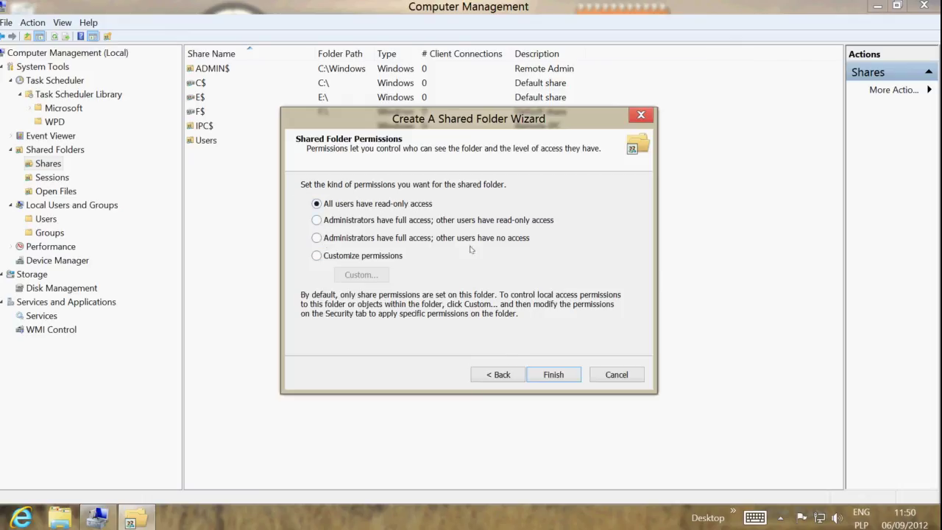
click(554, 374)
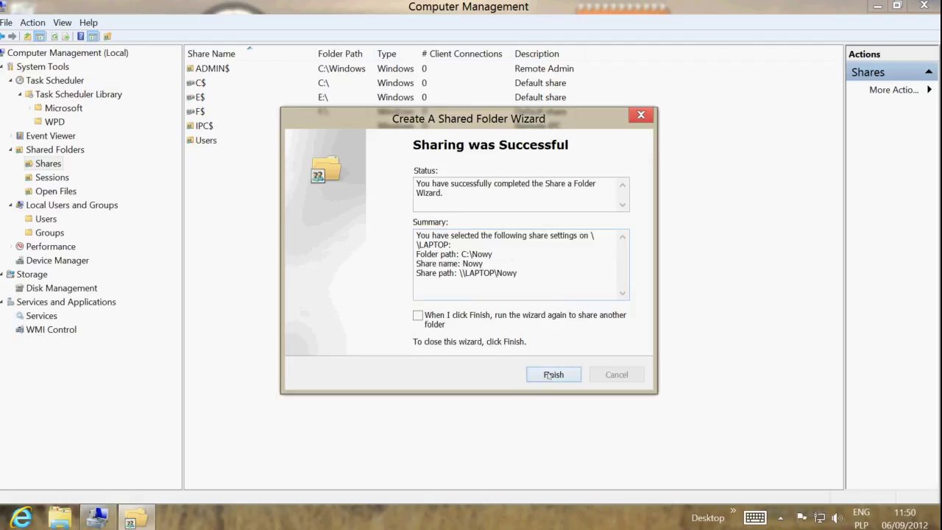
click(550, 374)
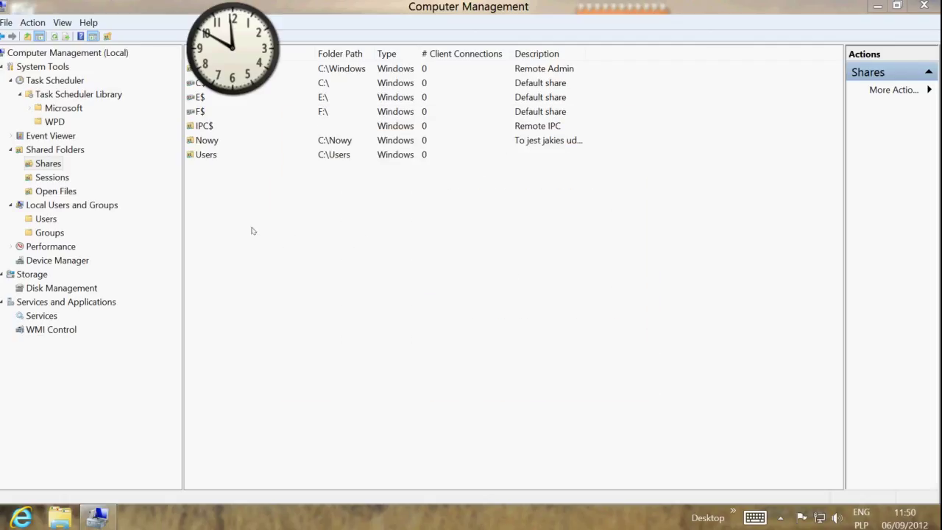
click(207, 155)
click(210, 146)
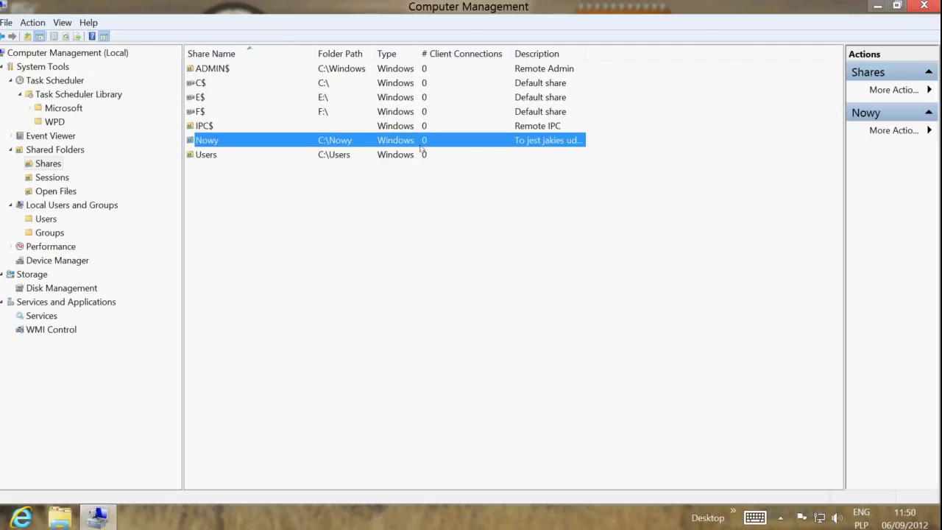
View the Network and Sharing Center under Network and Internet in Control Panel.
right_click(4, 525)
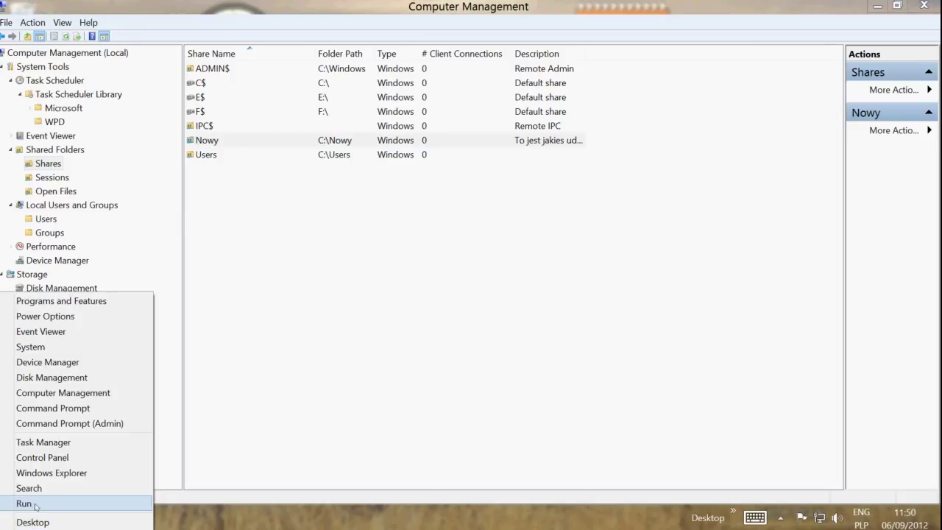
click(71, 457)
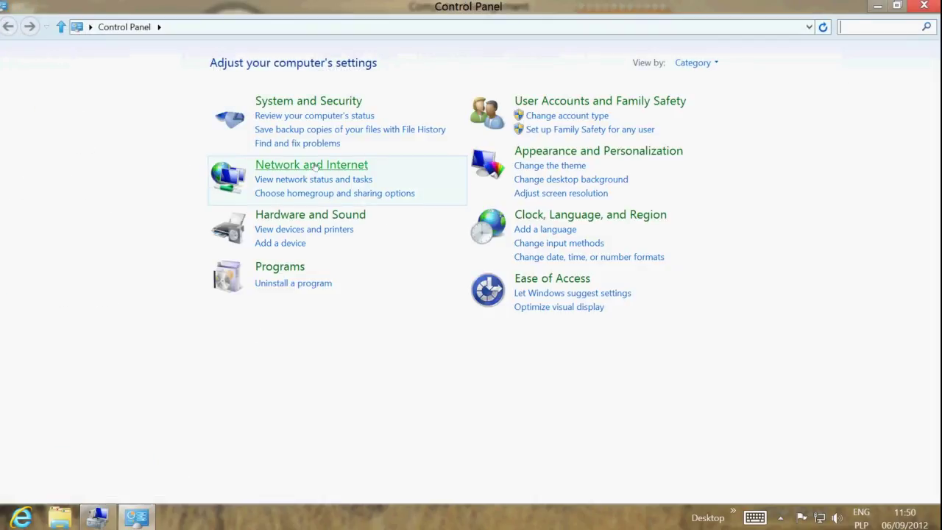
click(315, 166)
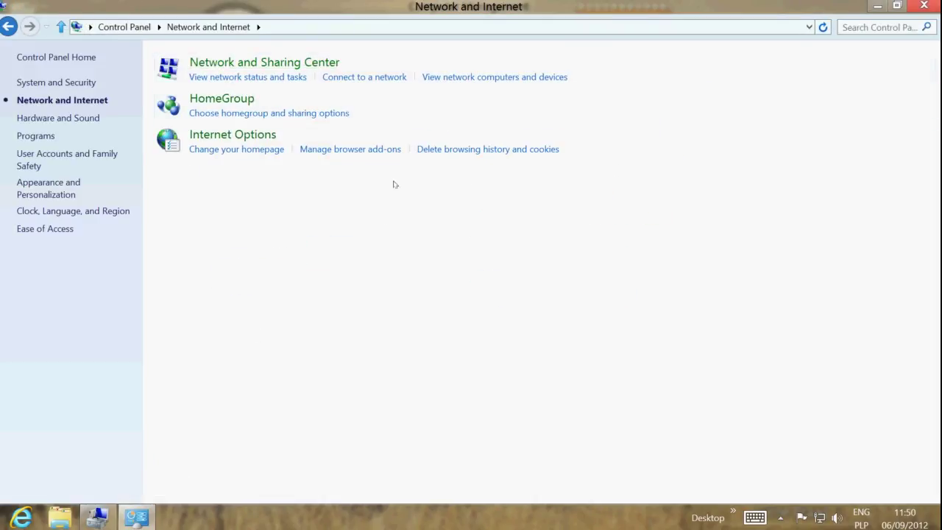
click(264, 62)
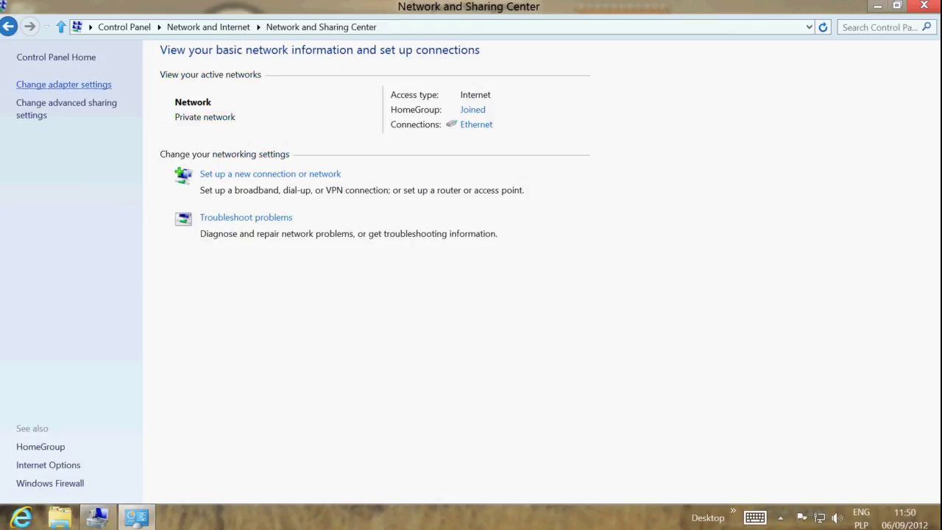
Browse the network computers and open the Nowy share on LAPTOP.
click(209, 27)
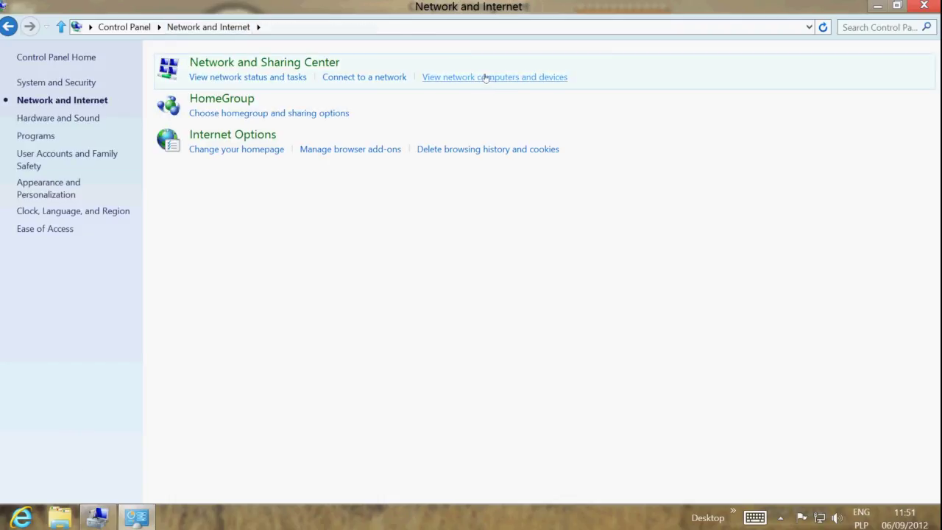
click(495, 78)
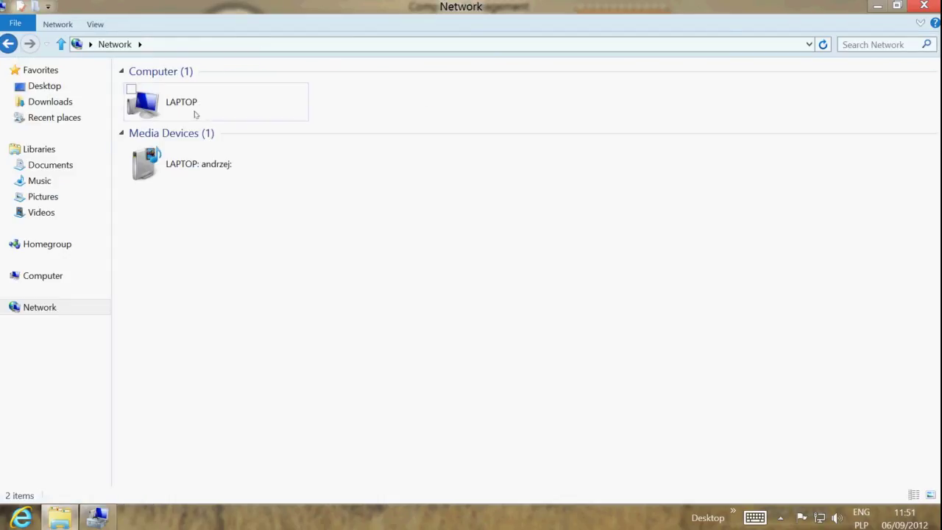
double_click(194, 114)
double_click(177, 81)
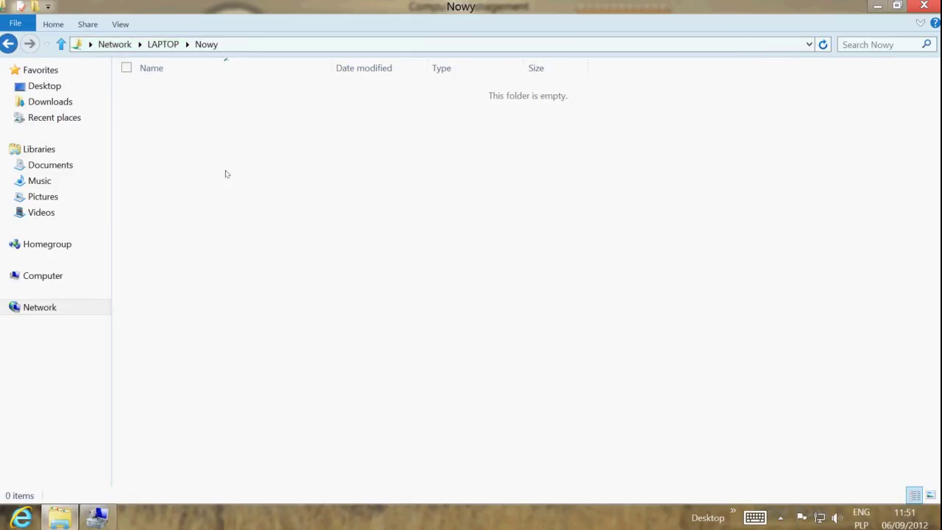
Close Computer Management and open the Nowy folder on Local Disk (C:) in a second Windows Explorer window.
click(108, 516)
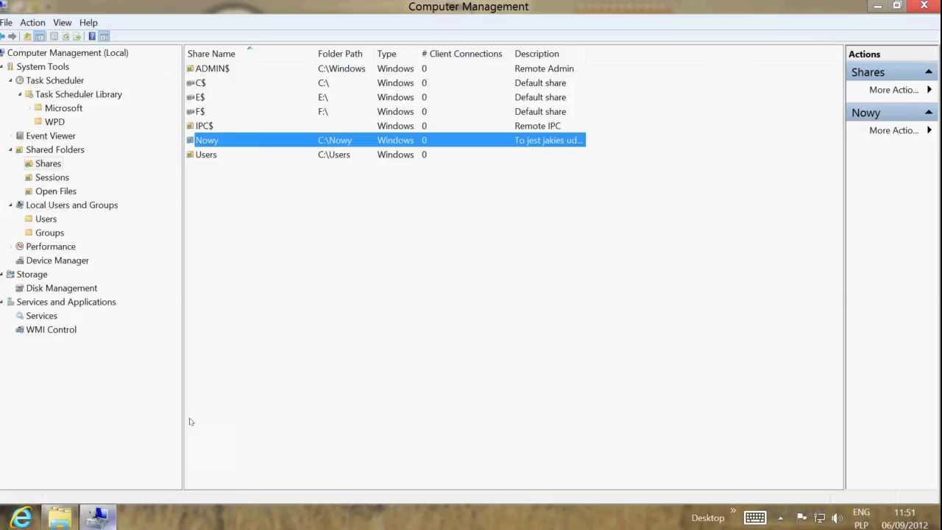
click(924, 6)
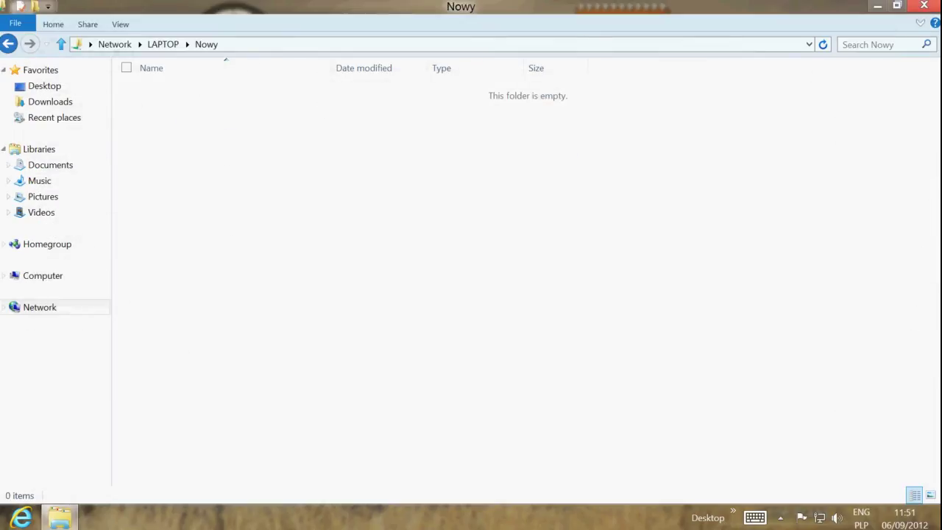
right_click(7, 523)
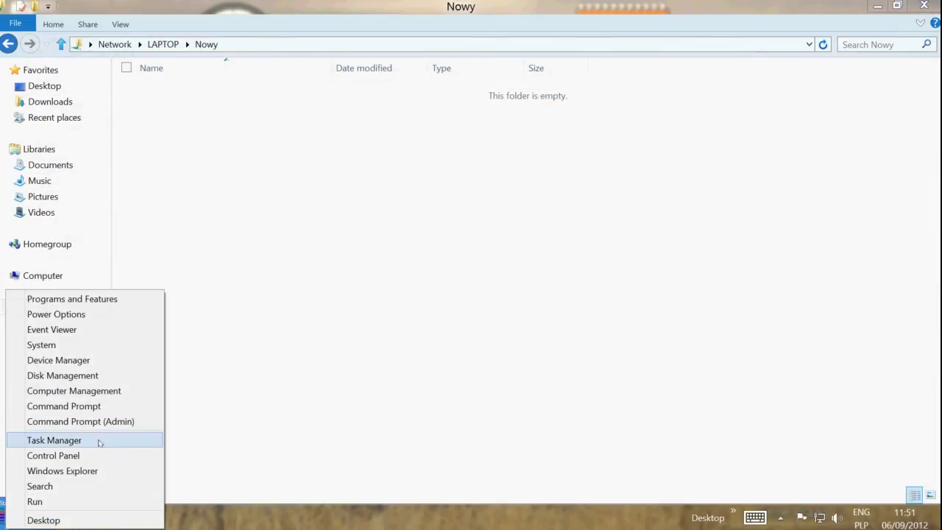
click(86, 471)
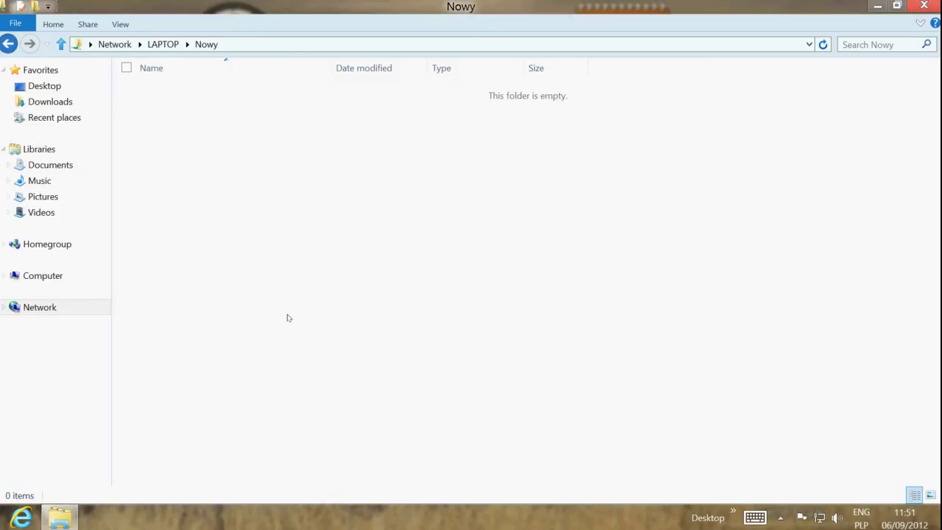
double_click(221, 105)
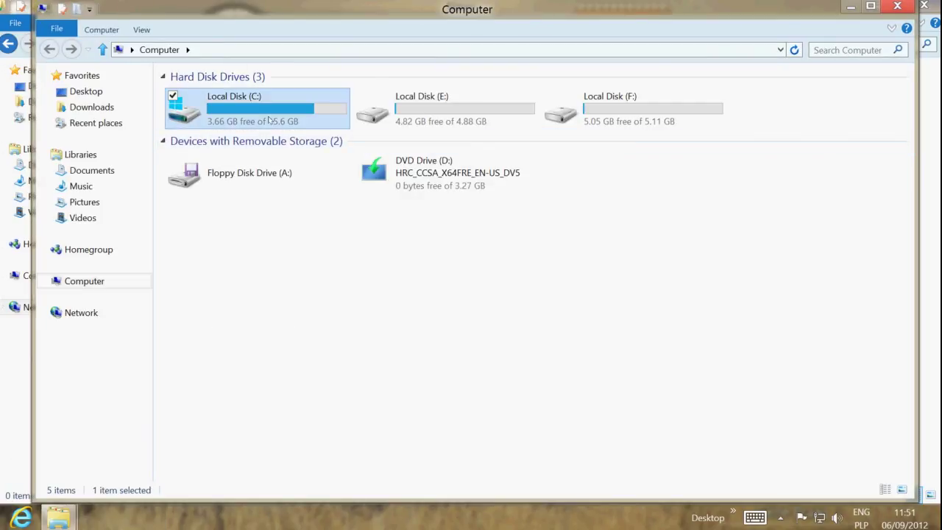
click(224, 114)
double_click(218, 96)
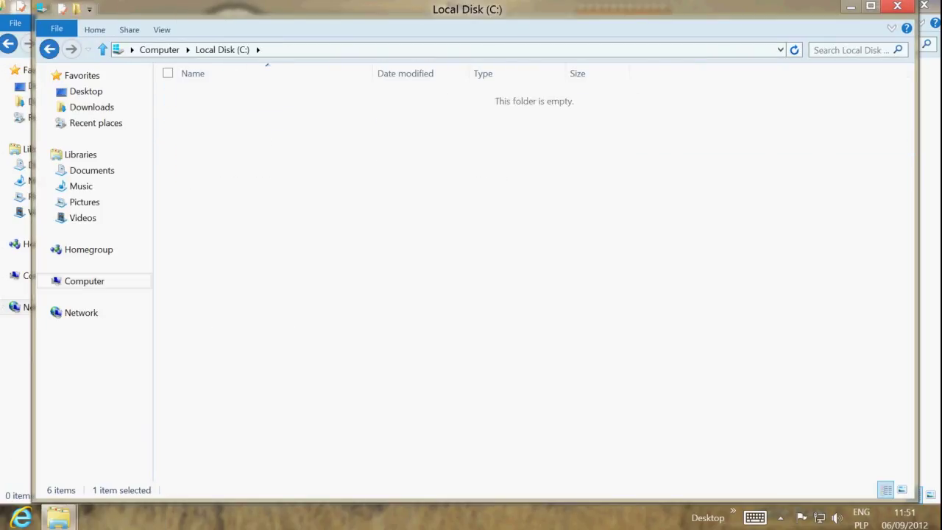
Create a text document named czytaj in the C:\Nowy folder.
right_click(228, 151)
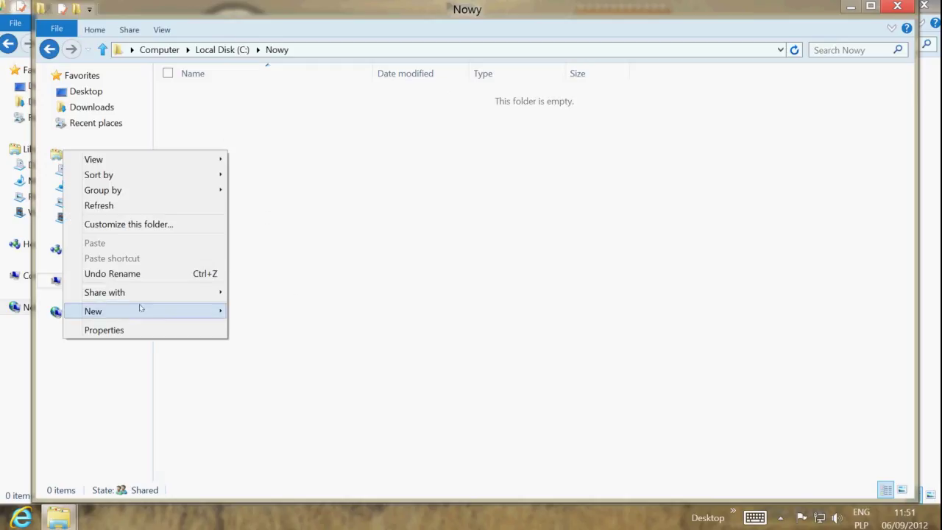
click(200, 316)
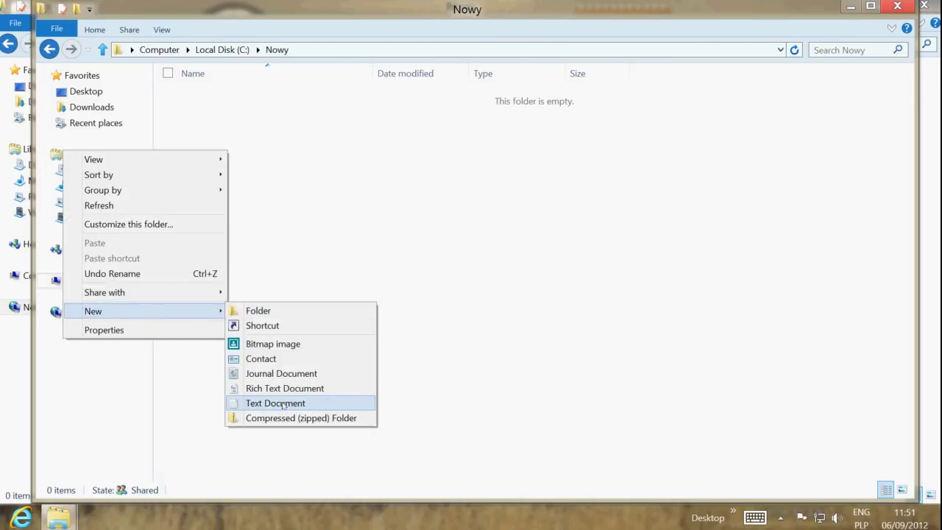
click(309, 403)
text(czt)
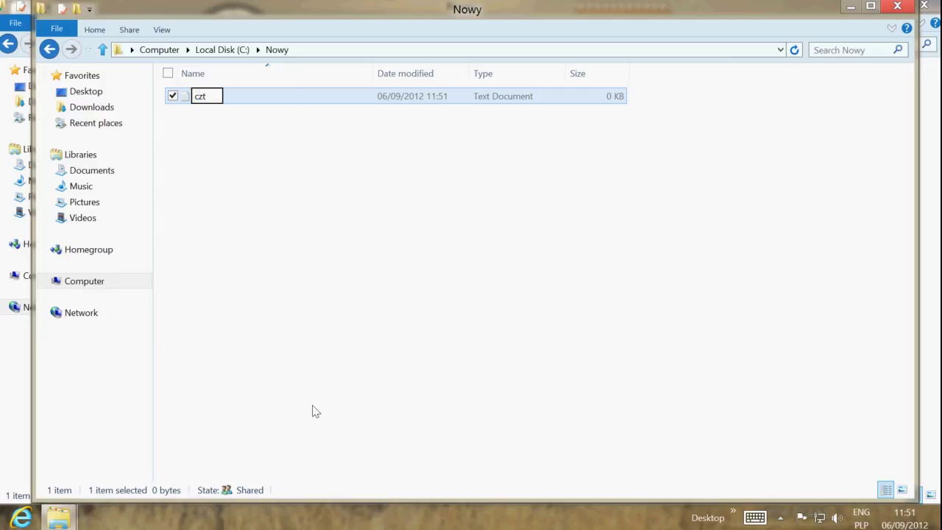
key(BackSpace)
text(ytaj)
key(Return)
Open czytaj in Notepad, write "Czesc", and close the file with its changes saved.
key(Return)
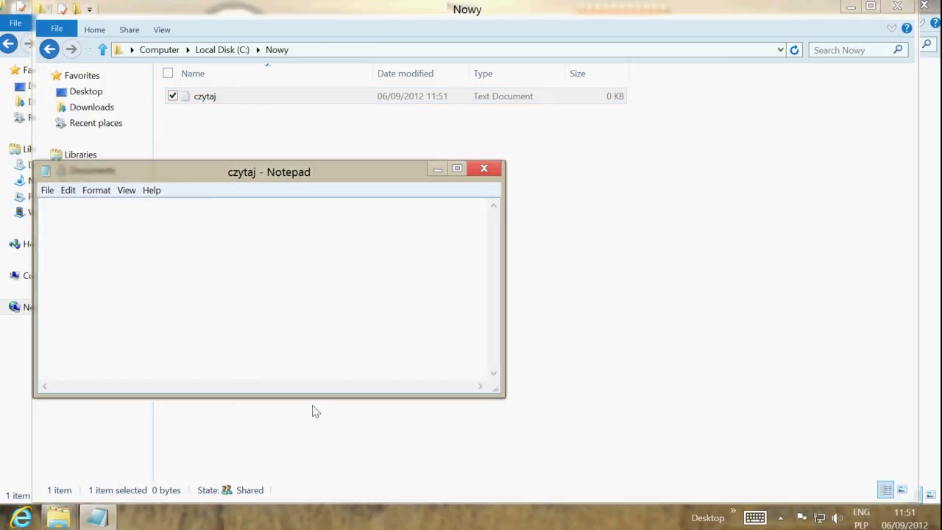
text(Czesc)
key(alt+F4)
key(Return)
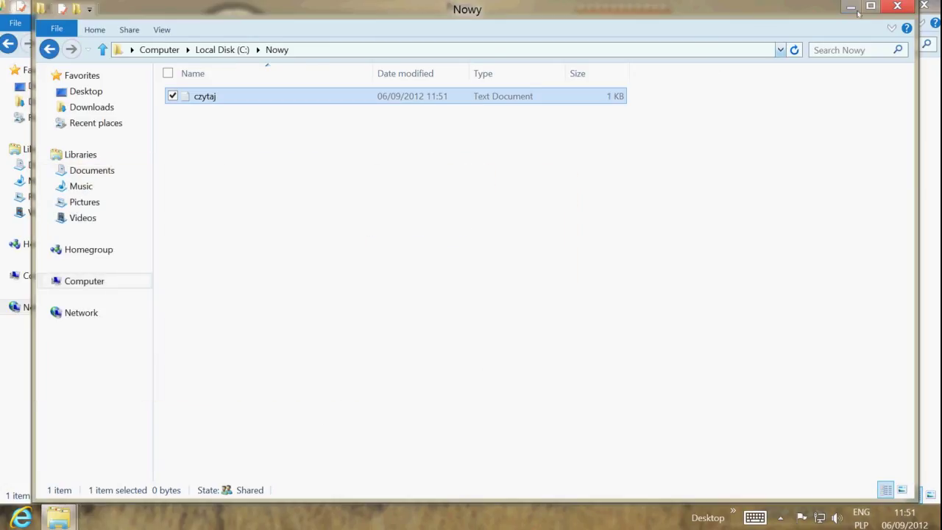
Close the local Nowy window, open czytaj from LAPTOP's Nowy share through Network, and close the file and the remaining window.
click(897, 6)
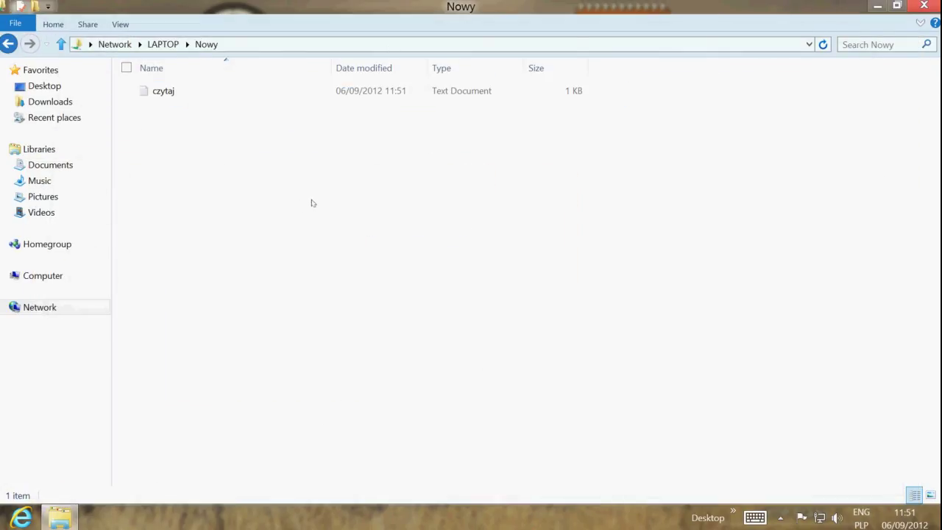
click(162, 44)
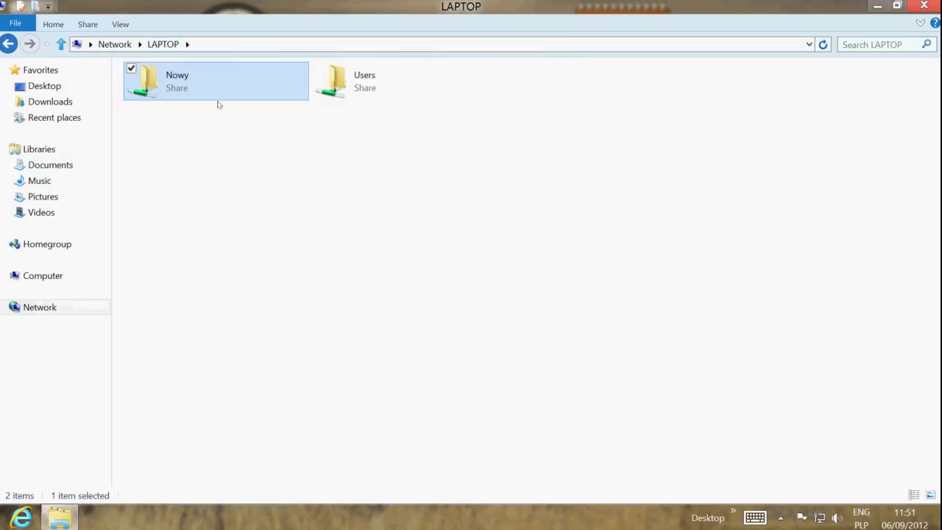
click(117, 45)
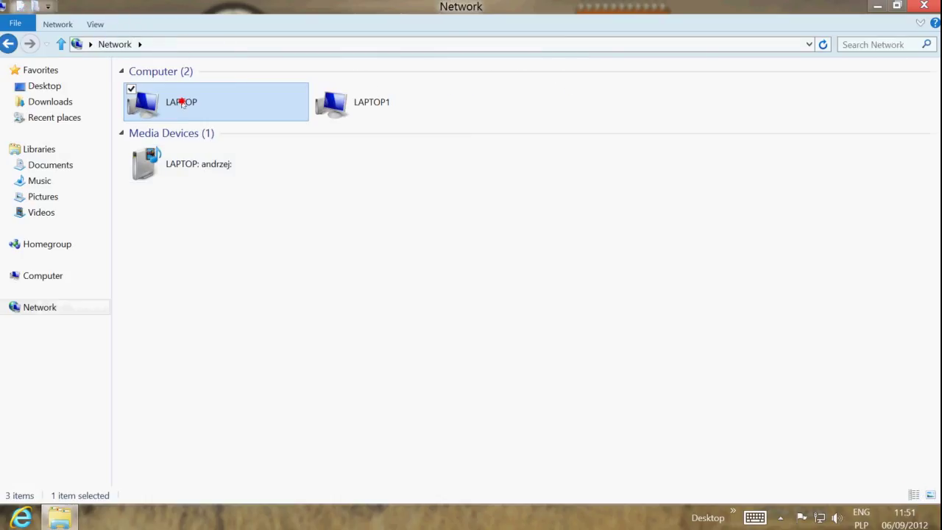
double_click(179, 101)
double_click(180, 88)
double_click(174, 93)
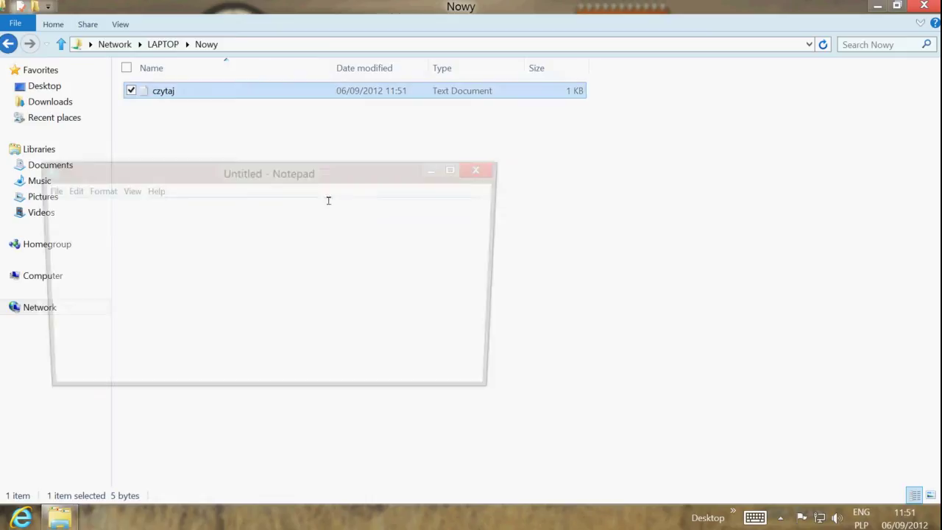
click(483, 168)
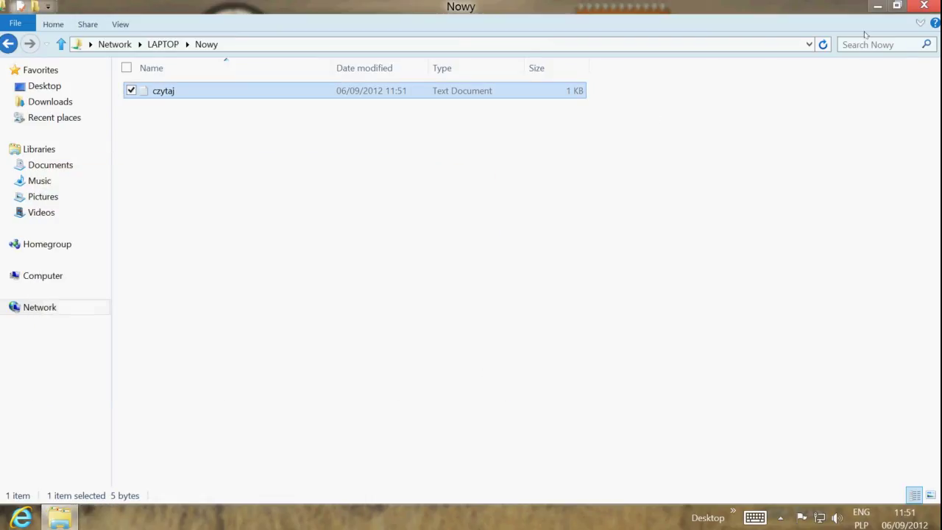
click(921, 6)
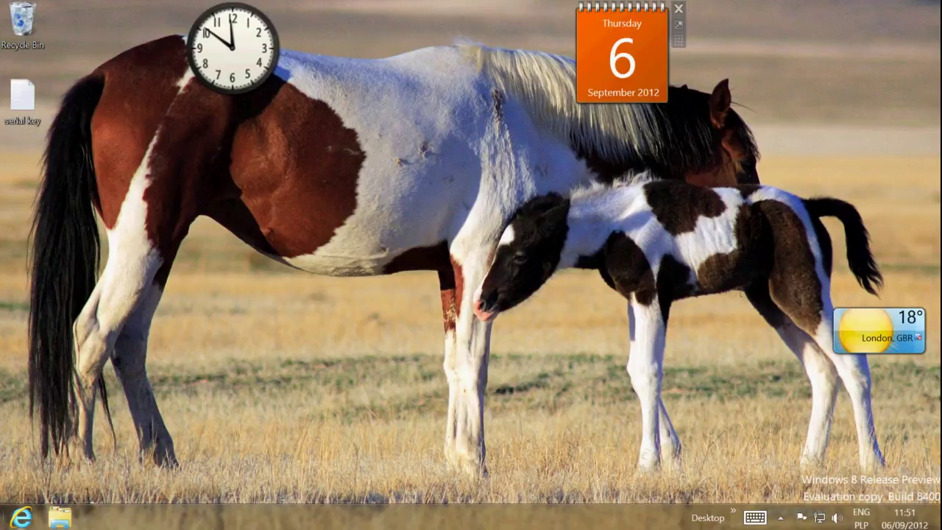
Open Programs and Features and bring up the list for turning Windows features on or off.
right_click(4, 525)
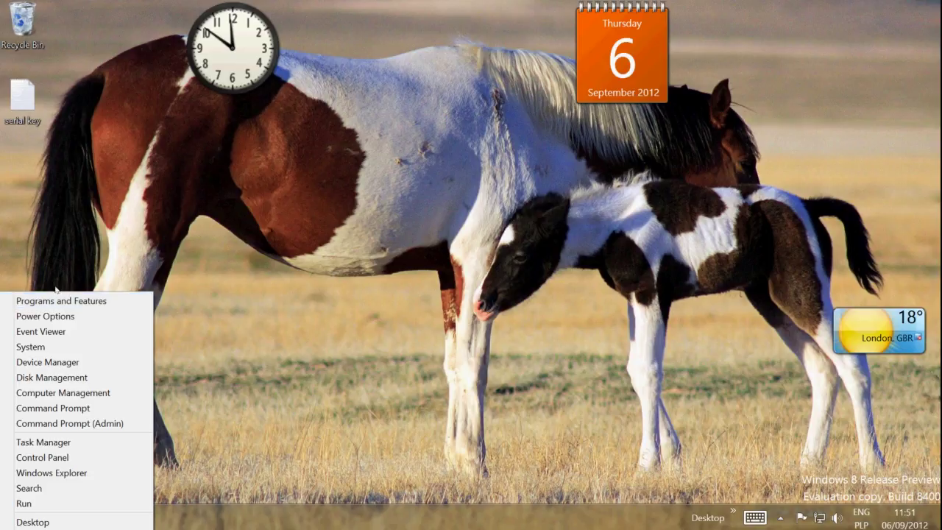
click(27, 304)
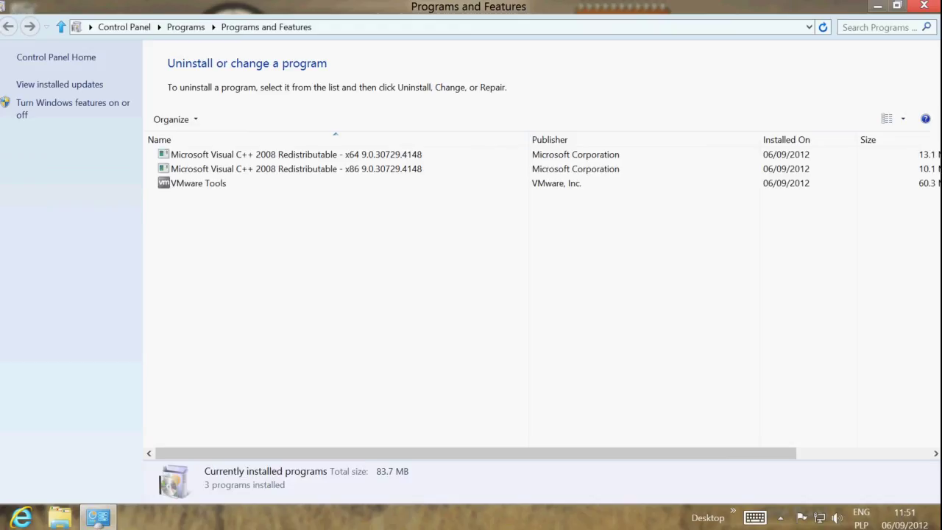
click(72, 103)
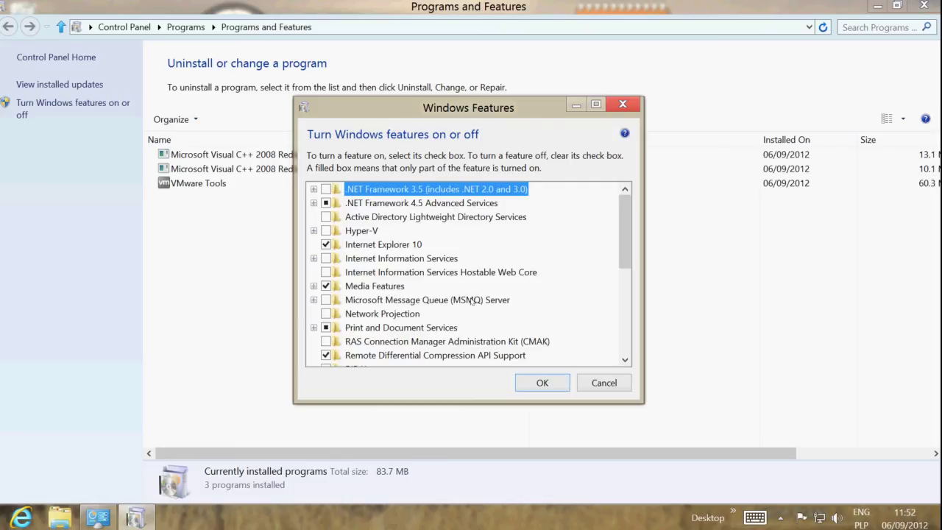
Examine the Hyper-V entry and the remaining optional Windows features, and cancel the dialog without changing anything.
click(352, 232)
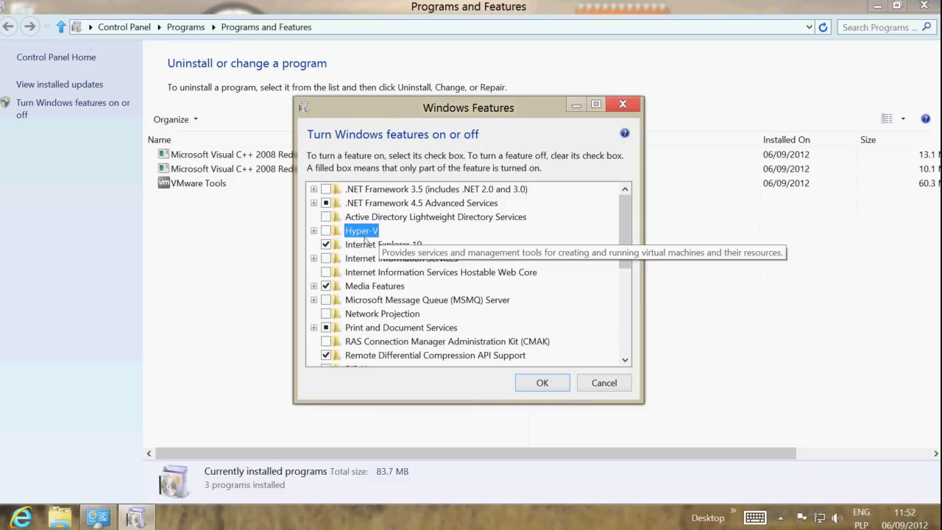
scroll(557, 289, down, 5)
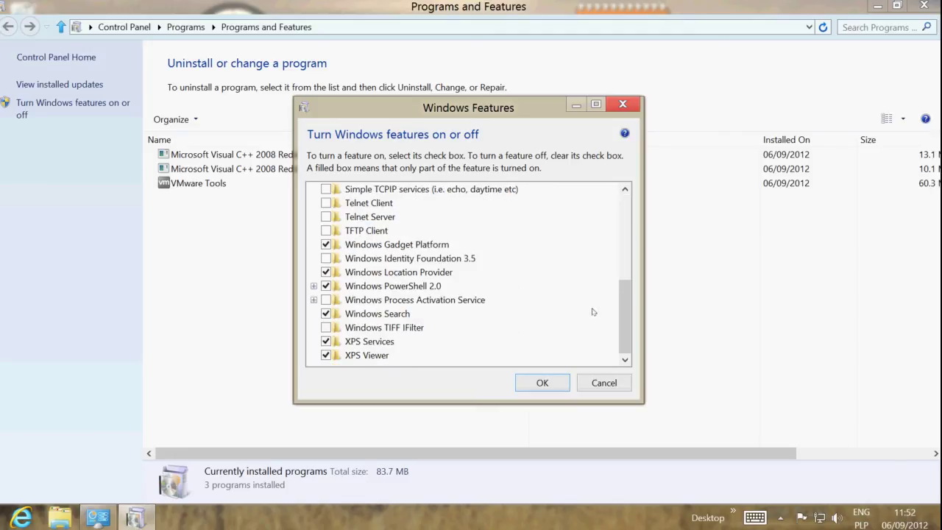
scroll(581, 309, up, 2)
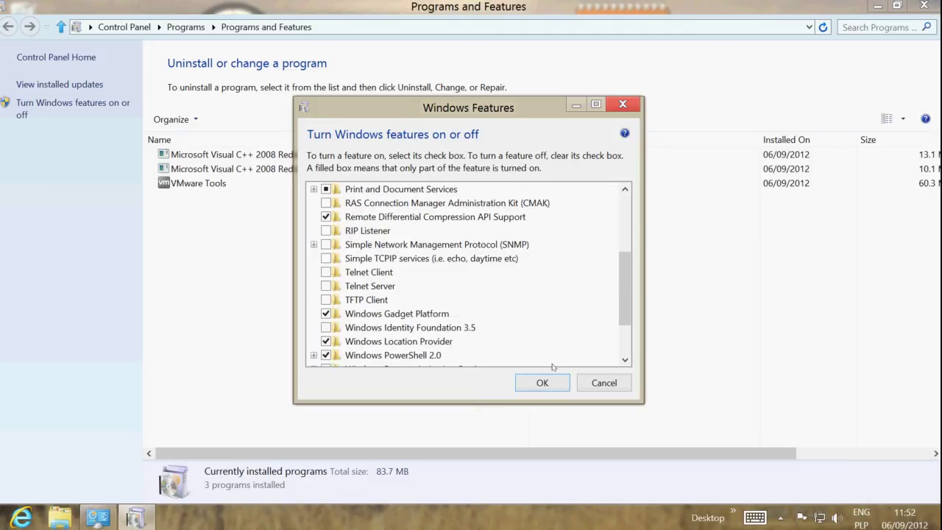
click(612, 384)
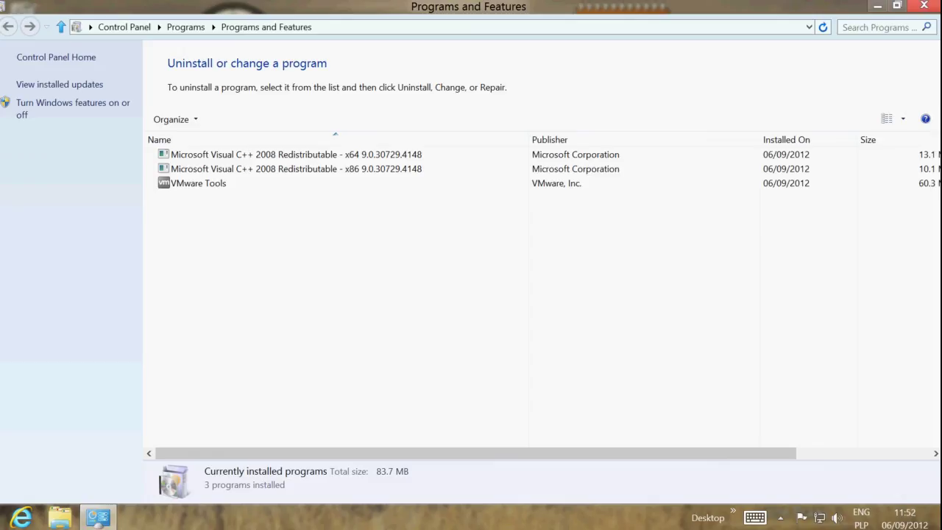
Close Programs and Features and return to the Start screen.
click(924, 5)
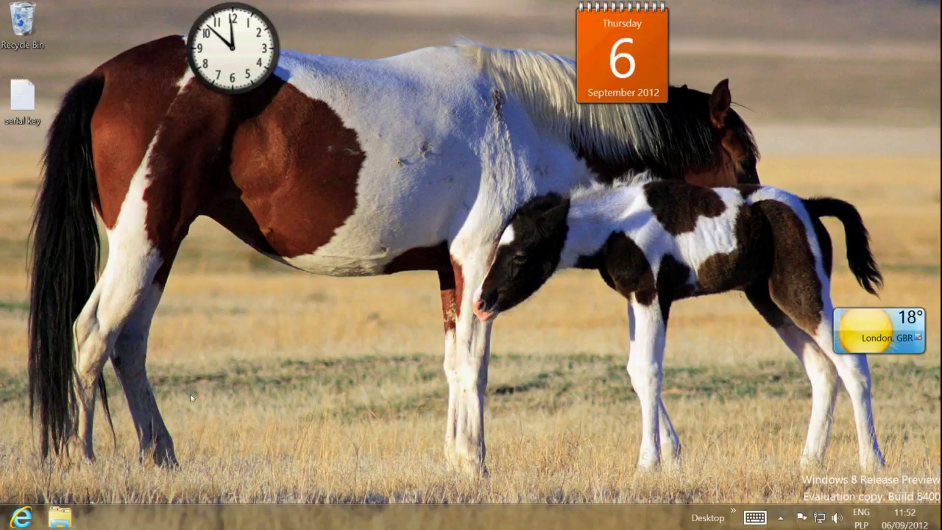
click(4, 526)
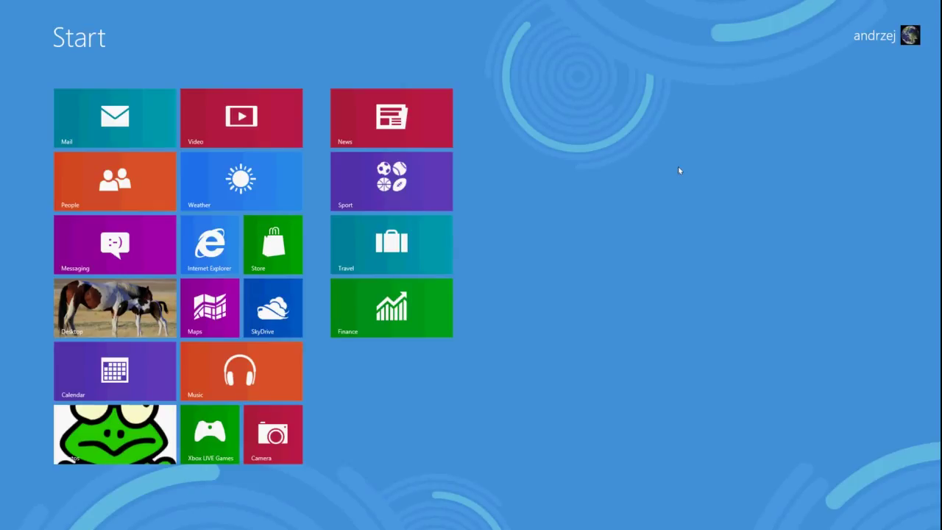
mouse_move(470, 2)
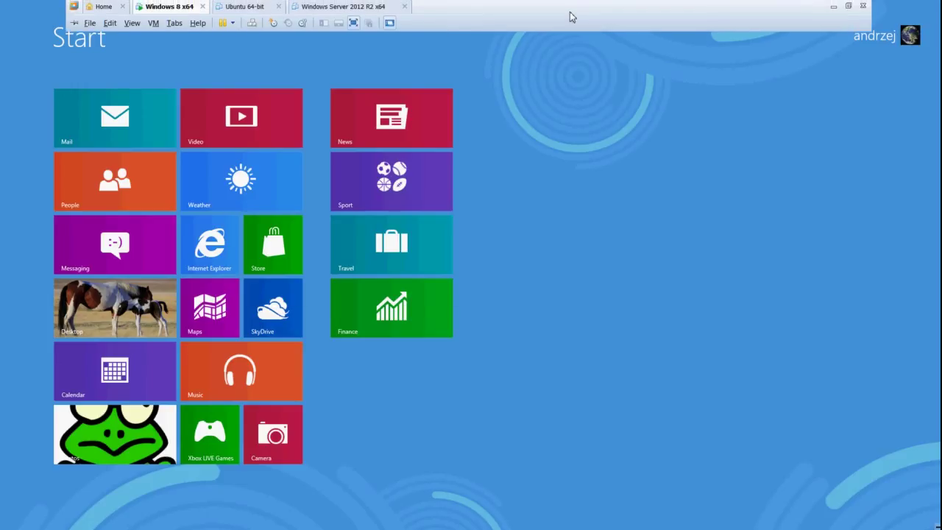
key(alt+Tab)
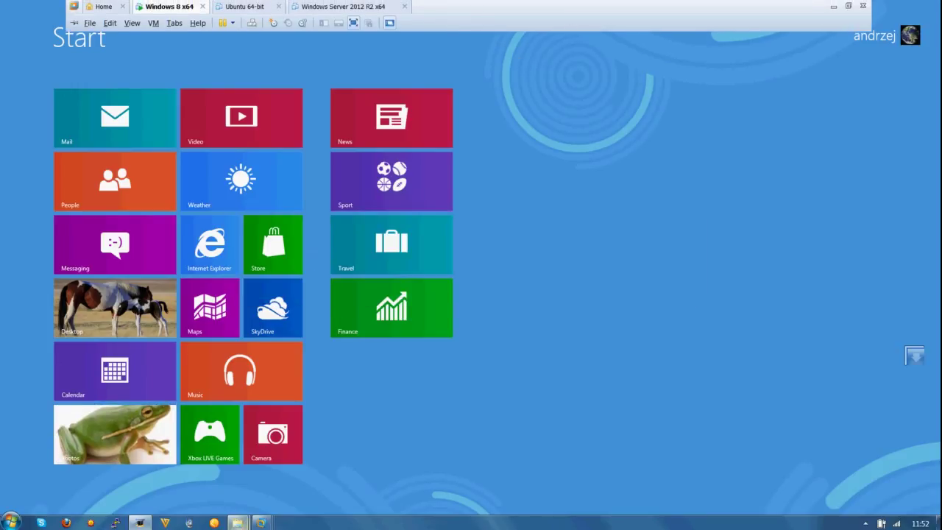
click(163, 519)
click(148, 524)
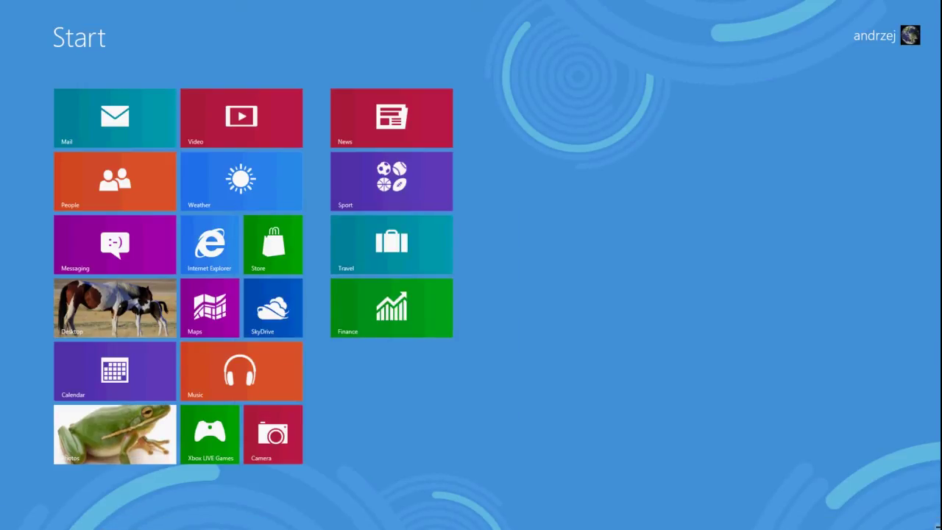
mouse_move(535, 12)
key(alt+Tab)
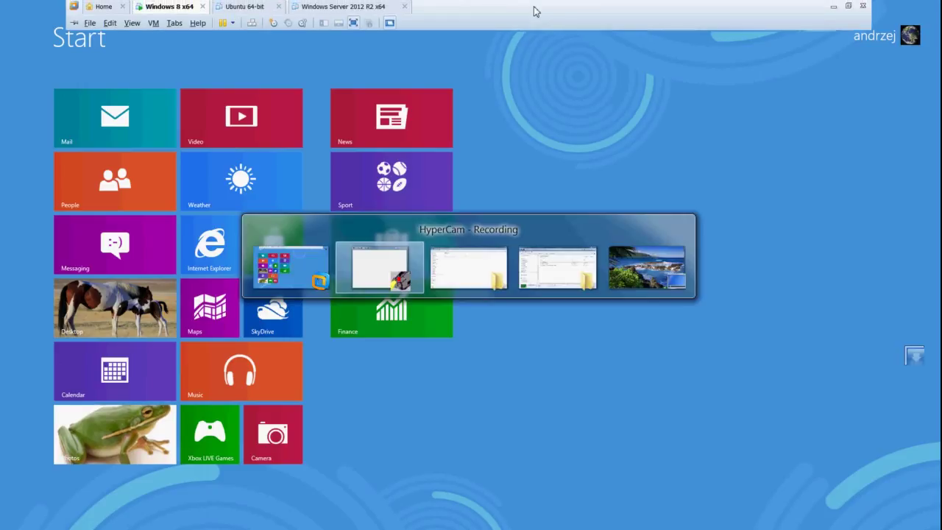